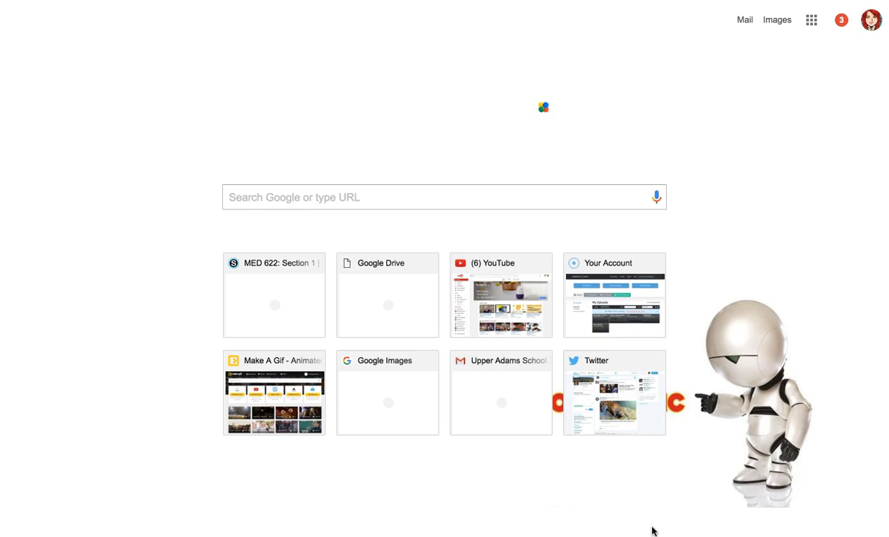
- Open Google Sites from the Google apps grid to list the existing sites
{"action": "left_click", "coordinate": [812, 22]}
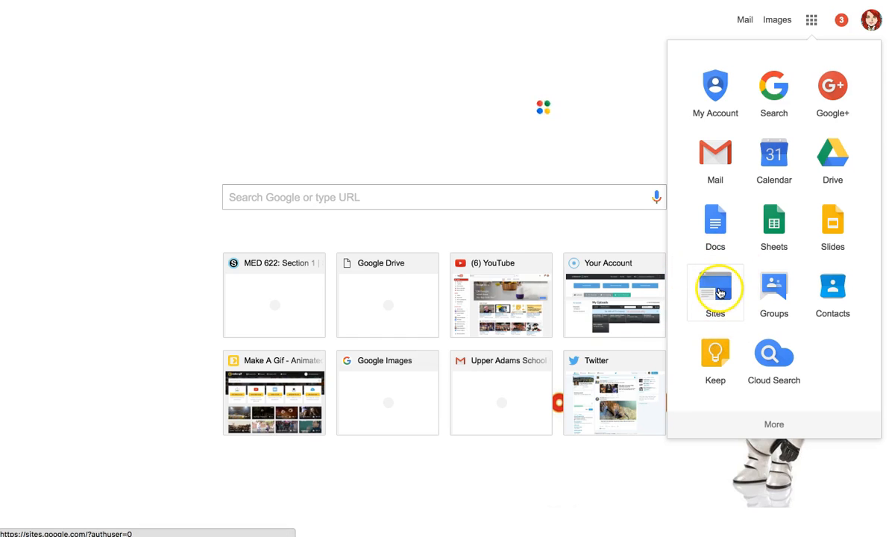
{"action": "left_click", "coordinate": [719, 293]}
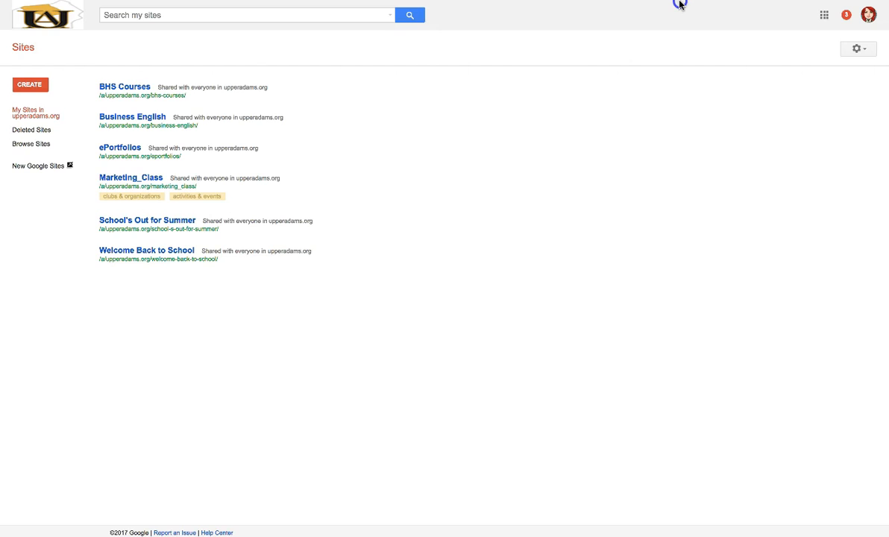
- Switch from classic Sites to the New Google Sites recent sites list
{"action": "mouse_move", "coordinate": [676, 4]}
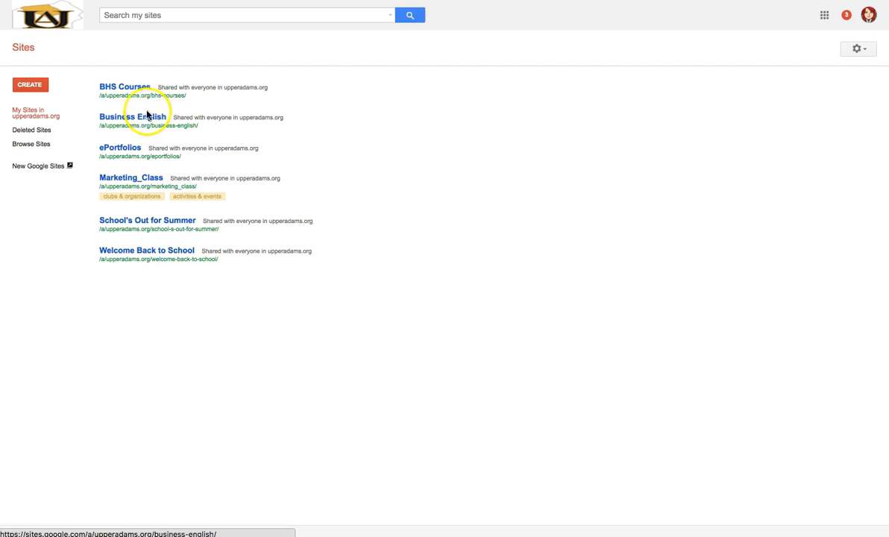
{"action": "left_click", "coordinate": [49, 169]}
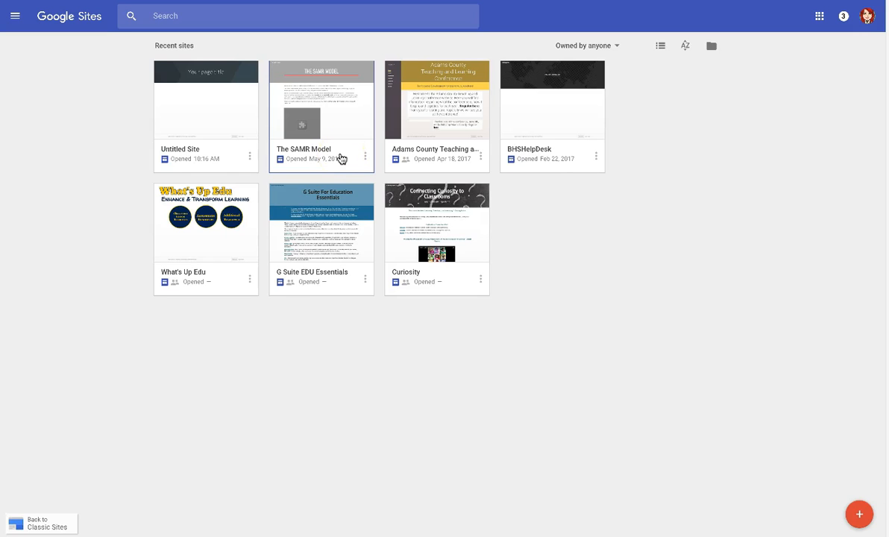
- Open The SAMR Model site in the editor and select then deselect its intro text
{"action": "left_click", "coordinate": [337, 122]}
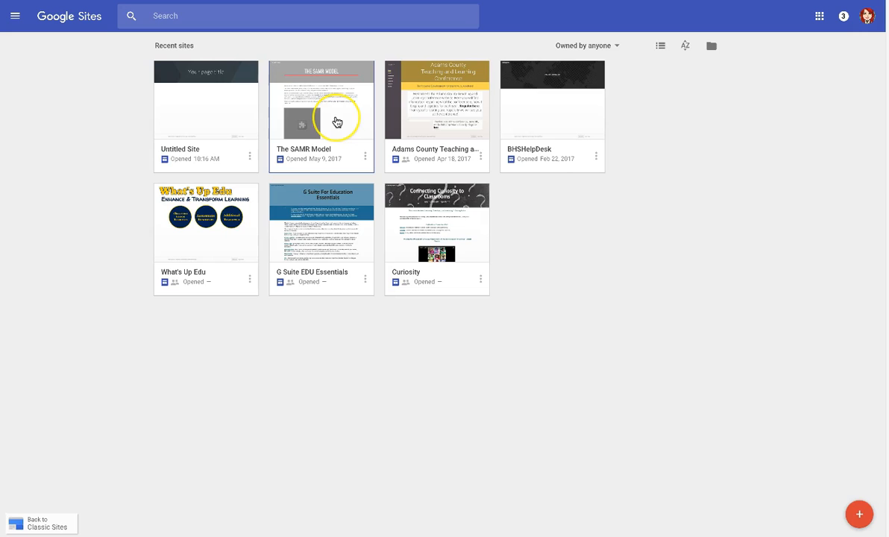
{"action": "left_click", "coordinate": [309, 111]}
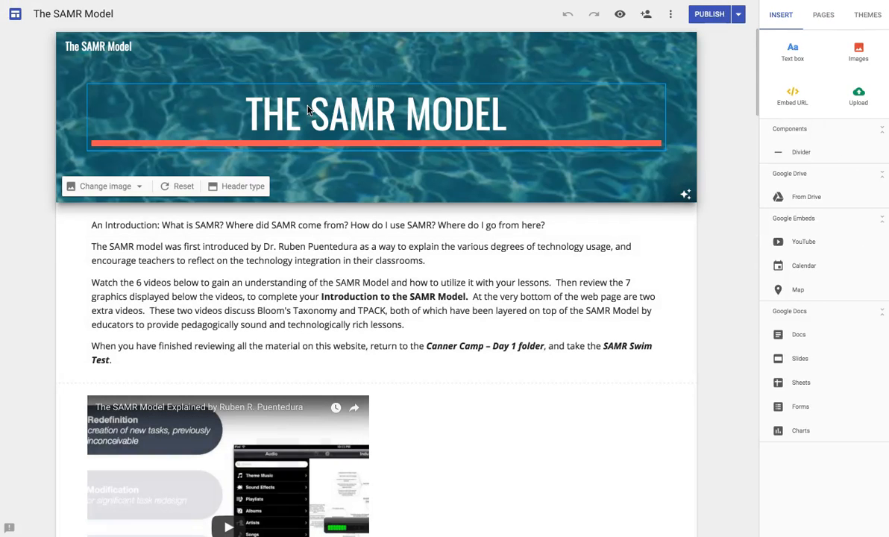
{"action": "left_click", "coordinate": [149, 238]}
{"action": "left_click", "coordinate": [30, 332]}
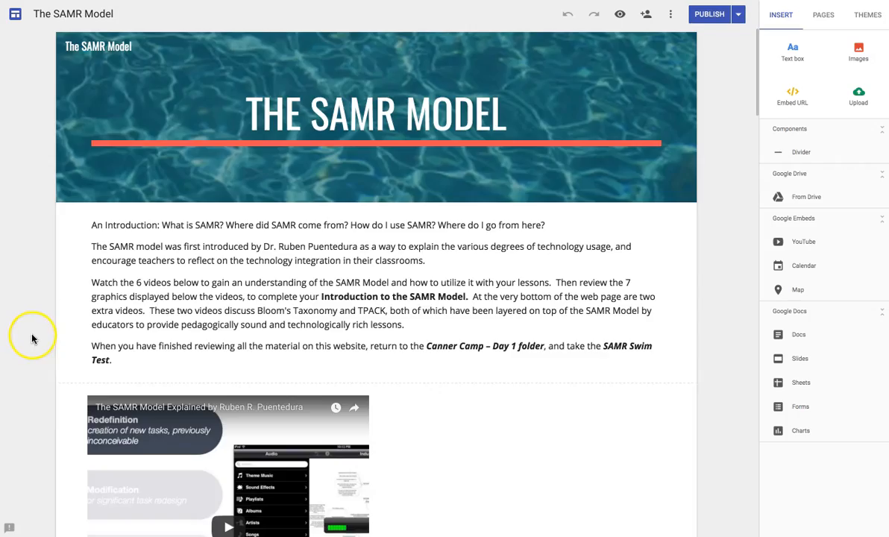
- Scroll down through the site's videos and SAMR images, then back to the top
{"action": "scroll", "coordinate": [32, 339], "scroll_direction": "down", "scroll_amount": 6}
{"action": "scroll", "coordinate": [32, 341], "scroll_direction": "down", "scroll_amount": 20}
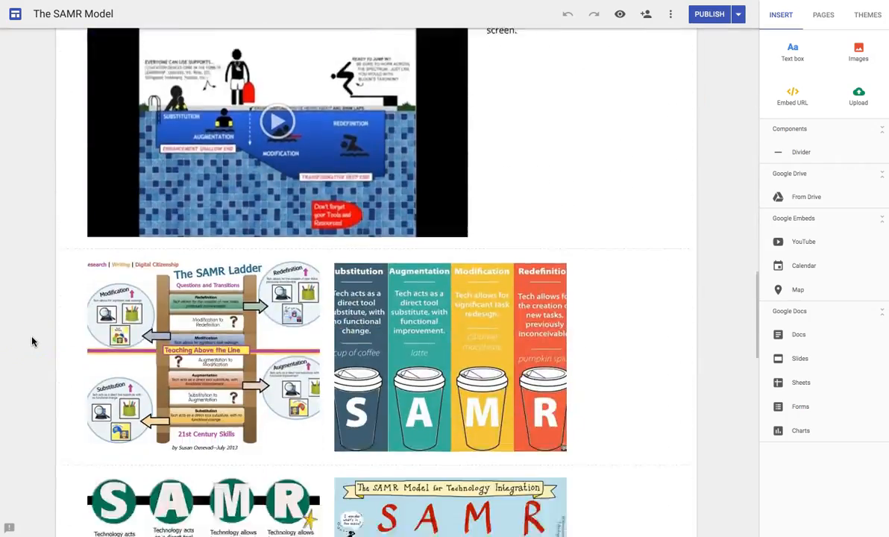
{"action": "scroll", "coordinate": [32, 342], "scroll_direction": "down", "scroll_amount": 5}
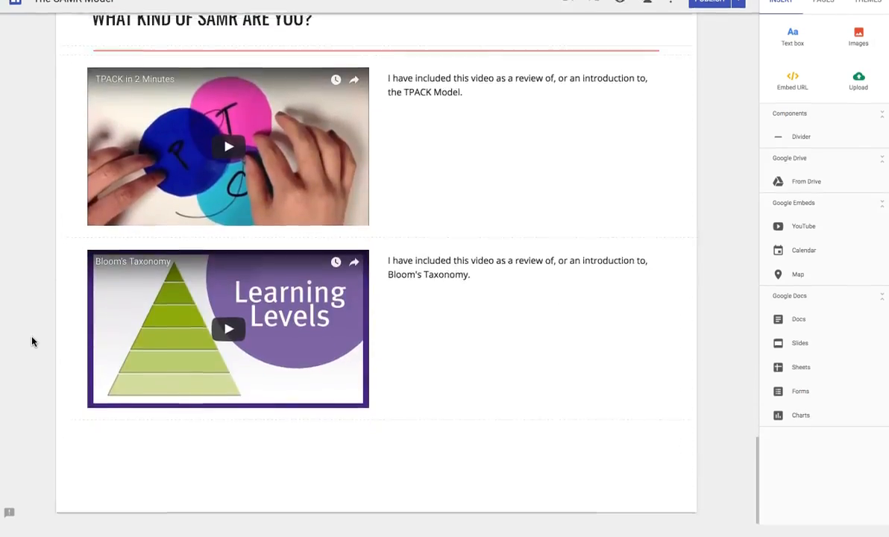
{"action": "scroll", "coordinate": [32, 341], "scroll_direction": "up", "scroll_amount": 15}
{"action": "scroll", "coordinate": [32, 342], "scroll_direction": "up", "scroll_amount": 12}
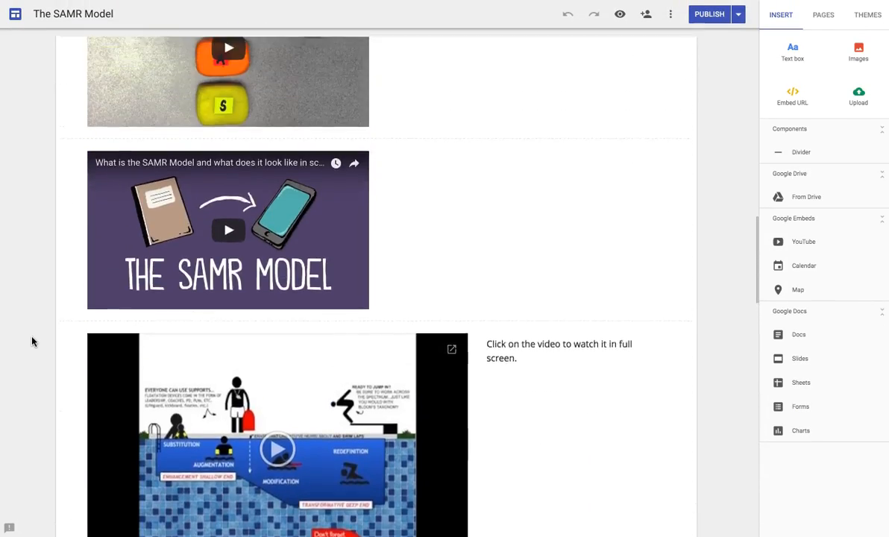
{"action": "scroll", "coordinate": [32, 341], "scroll_direction": "up", "scroll_amount": 5}
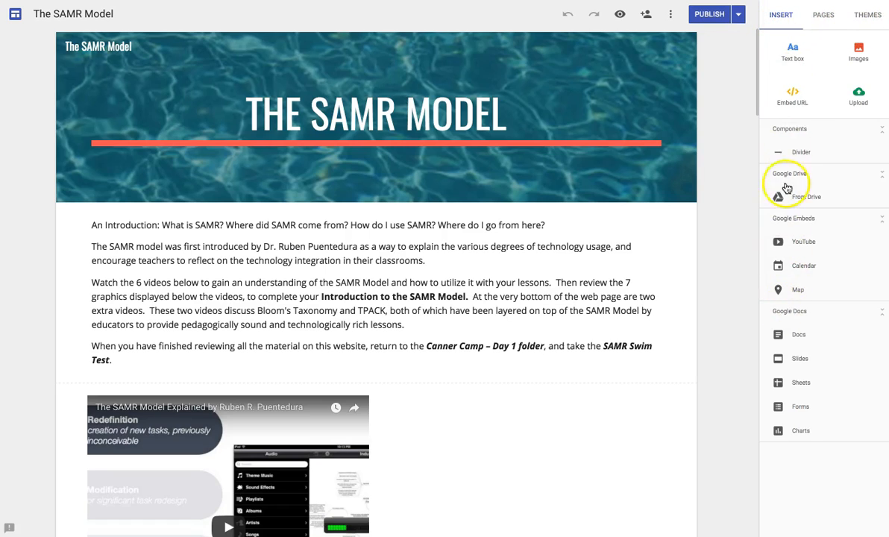
- In Themes, try green for the Impression theme, then revert it to red
{"action": "left_click", "coordinate": [825, 16]}
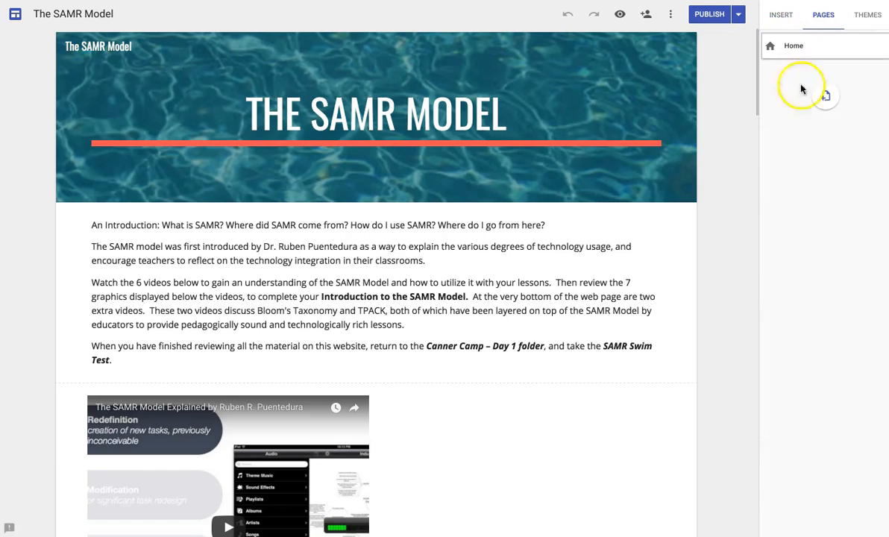
{"action": "left_click", "coordinate": [866, 18]}
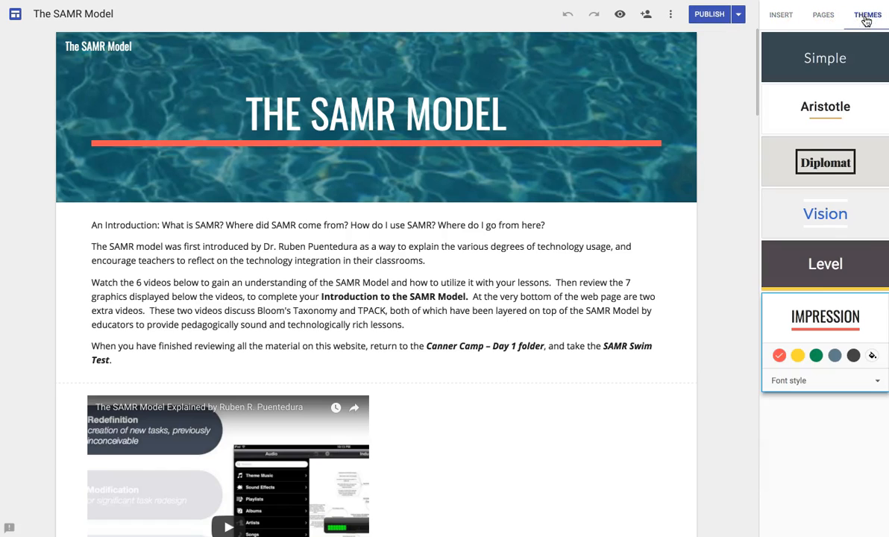
{"action": "left_click", "coordinate": [868, 24]}
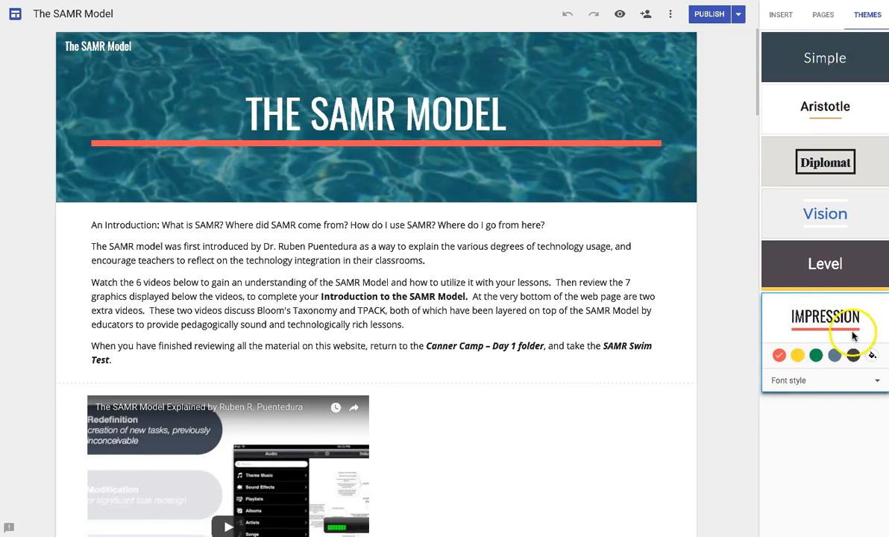
{"action": "left_click", "coordinate": [816, 355]}
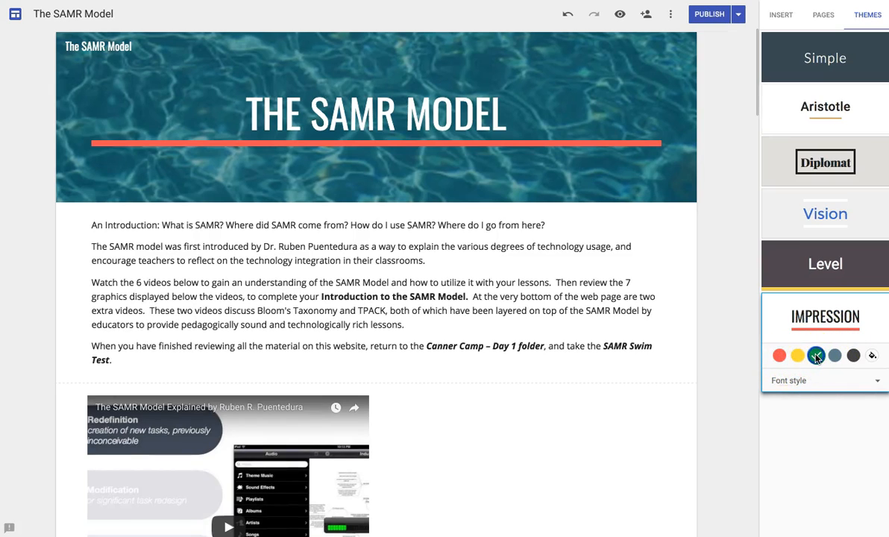
{"action": "left_click", "coordinate": [778, 356]}
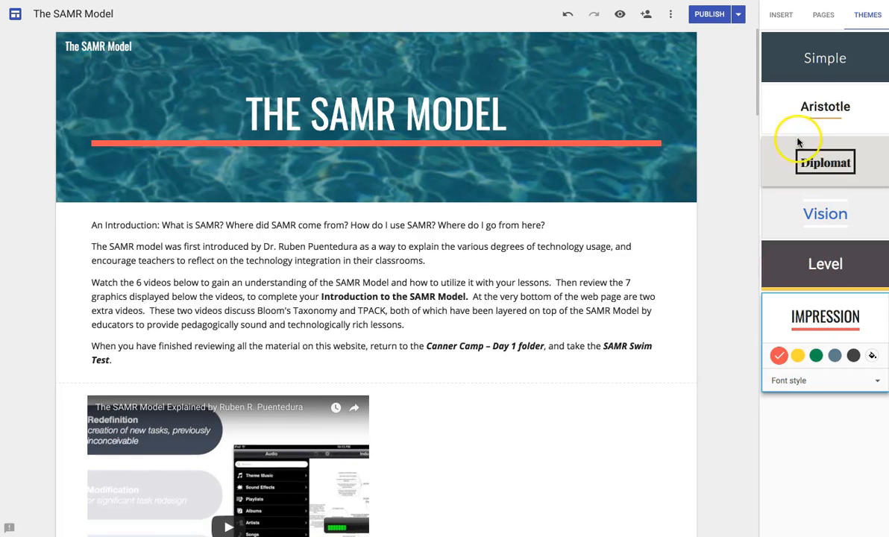
{"action": "left_click", "coordinate": [822, 17]}
- Select the Home page in the pages list, then return to the Insert panel's content options
{"action": "left_click", "coordinate": [787, 46]}
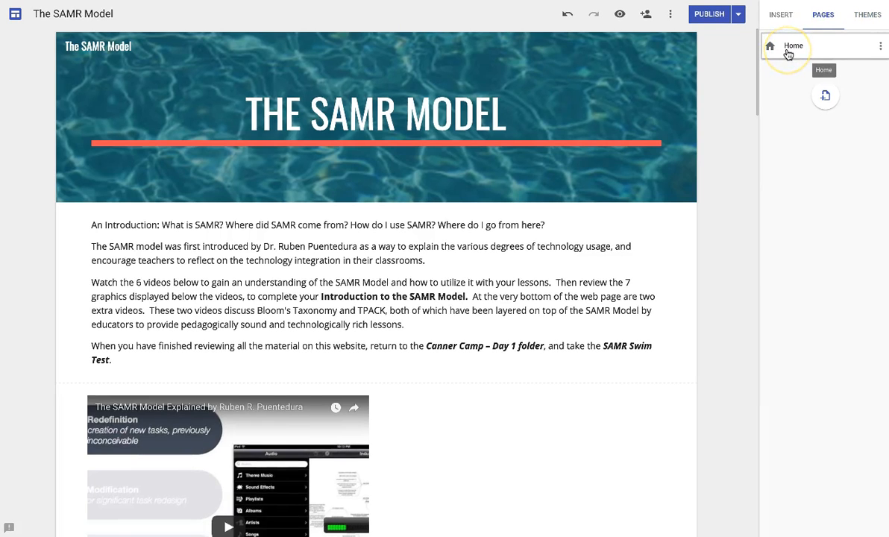
{"action": "left_click", "coordinate": [813, 88]}
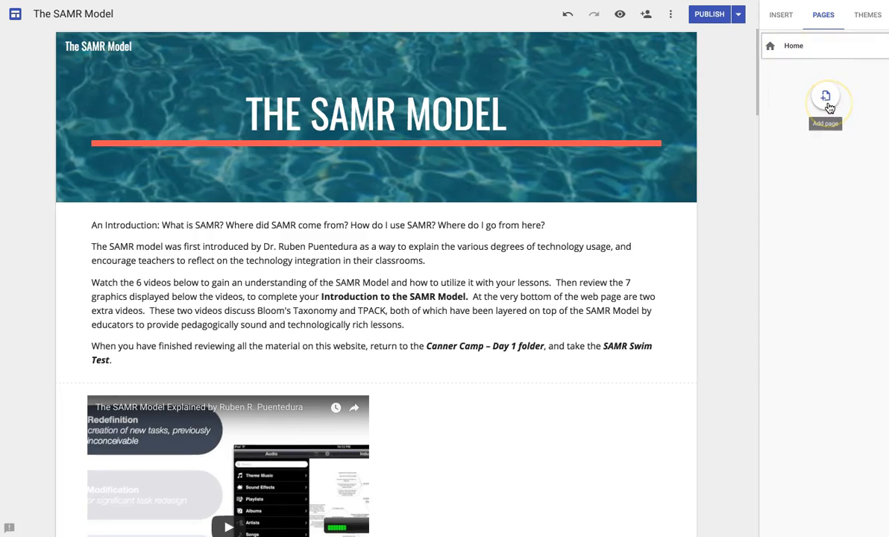
{"action": "left_click", "coordinate": [784, 21]}
{"action": "left_click", "coordinate": [783, 51]}
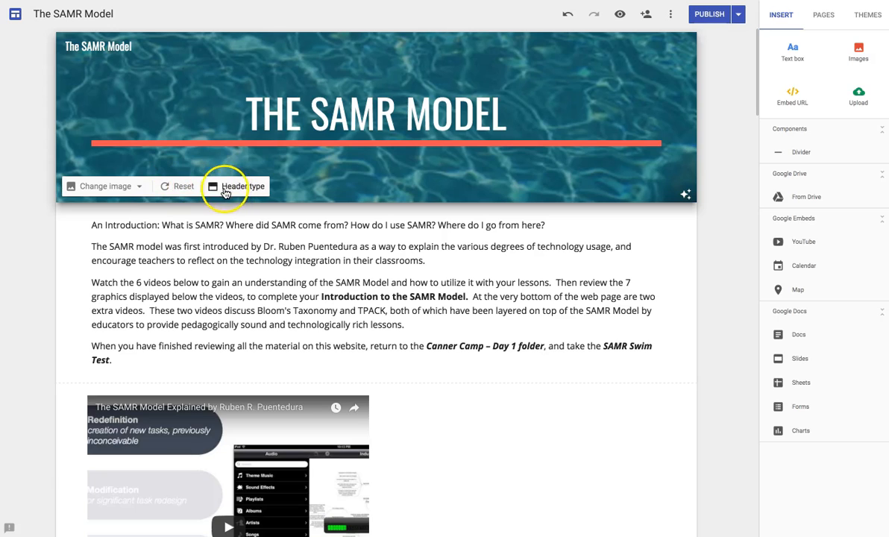
- Select the header title and intro text box and view the extra text formatting options
{"action": "left_click", "coordinate": [306, 136]}
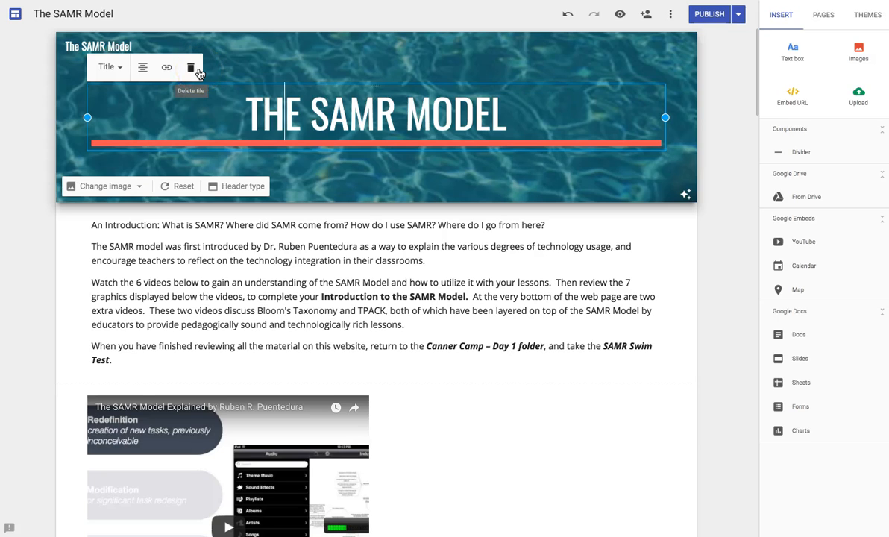
{"action": "left_click", "coordinate": [193, 233]}
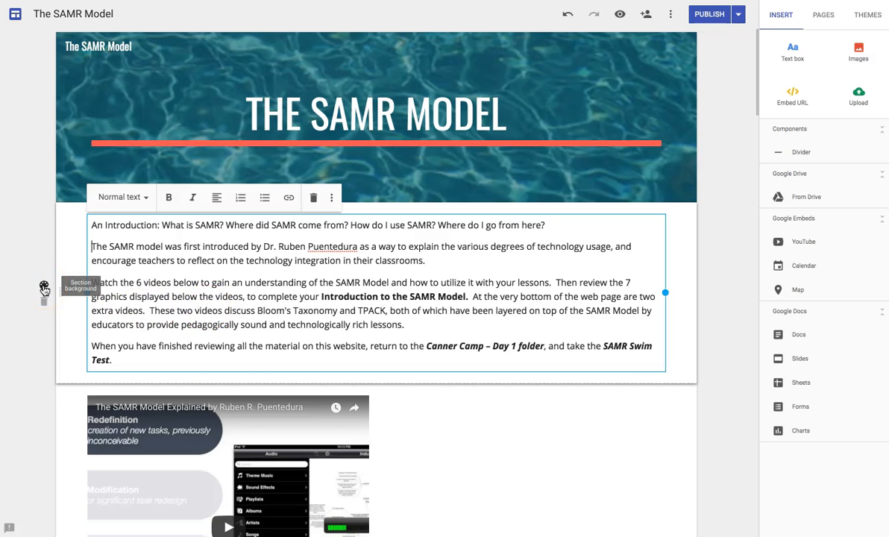
{"action": "scroll", "coordinate": [44, 289], "scroll_direction": "down", "scroll_amount": 1}
{"action": "left_click", "coordinate": [332, 165]}
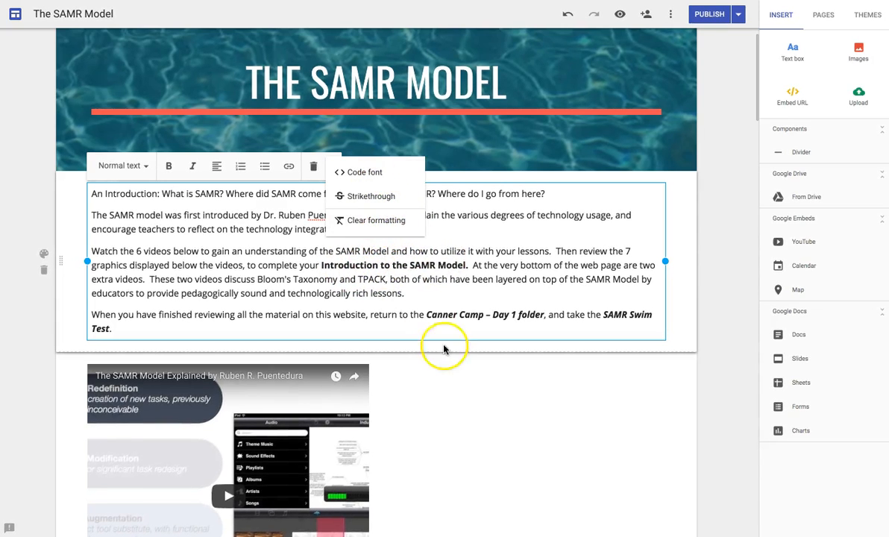
{"action": "left_click", "coordinate": [438, 365]}
- Select the SAMR Ladder image further down, then start a new blank site
{"action": "scroll", "coordinate": [438, 366], "scroll_direction": "down", "scroll_amount": 4}
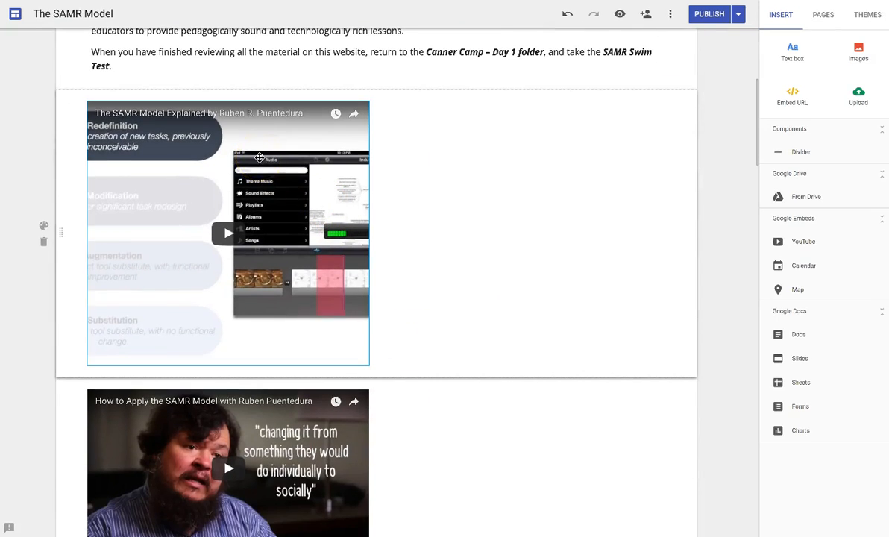
{"action": "scroll", "coordinate": [135, 252], "scroll_direction": "down", "scroll_amount": 5}
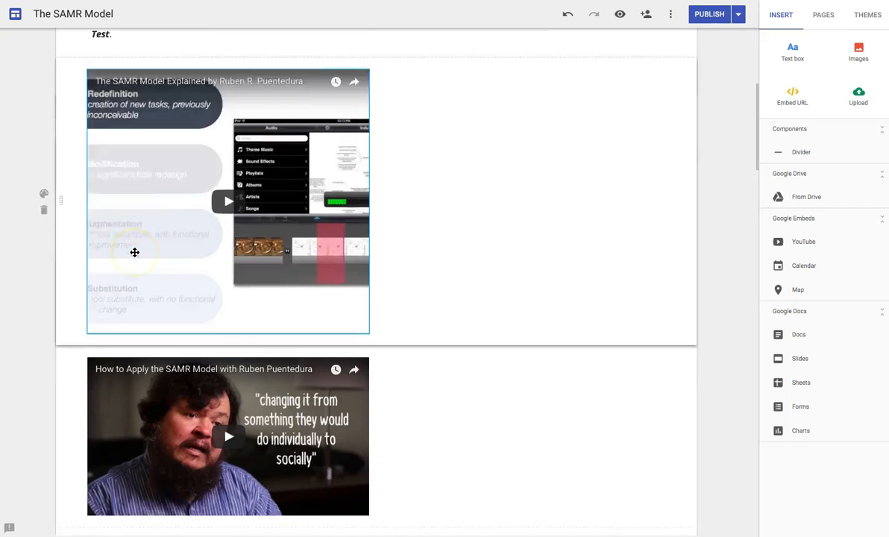
{"action": "scroll", "coordinate": [135, 252], "scroll_direction": "down", "scroll_amount": 15}
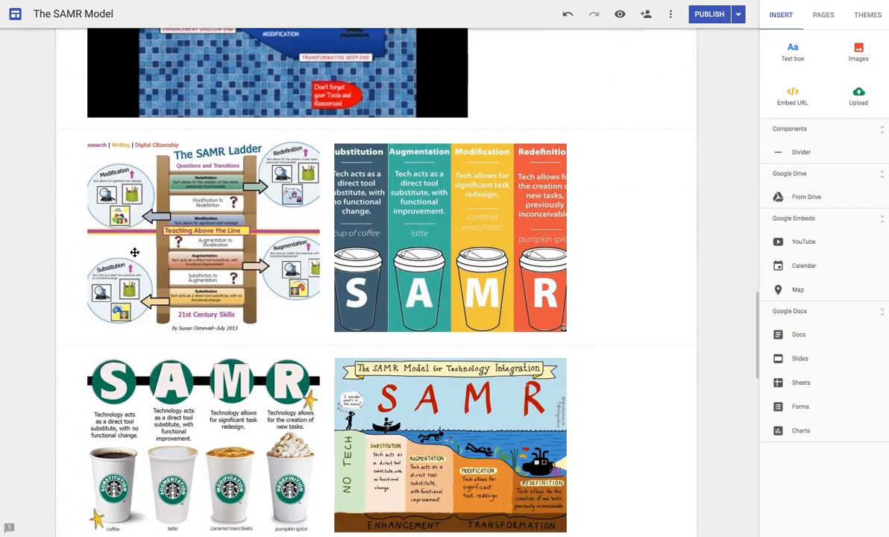
{"action": "left_click", "coordinate": [195, 244]}
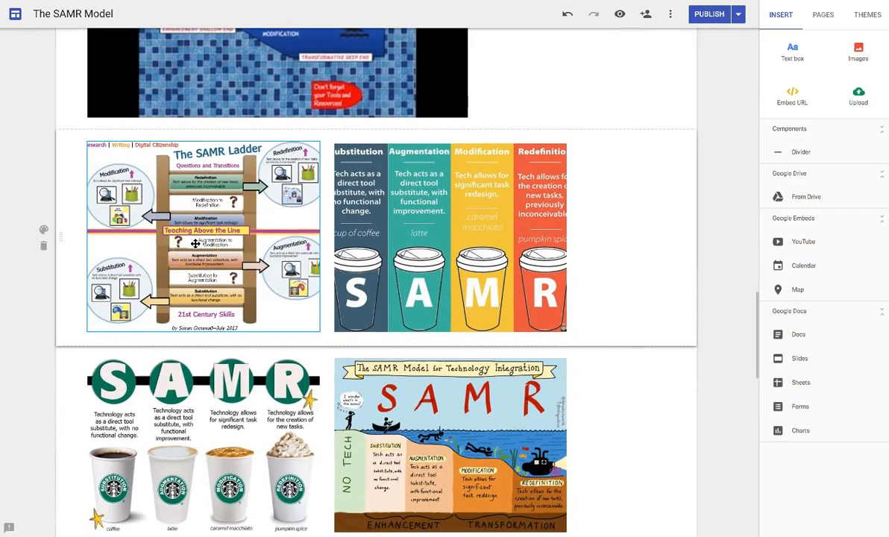
{"action": "scroll", "coordinate": [195, 244], "scroll_direction": "down", "scroll_amount": 10}
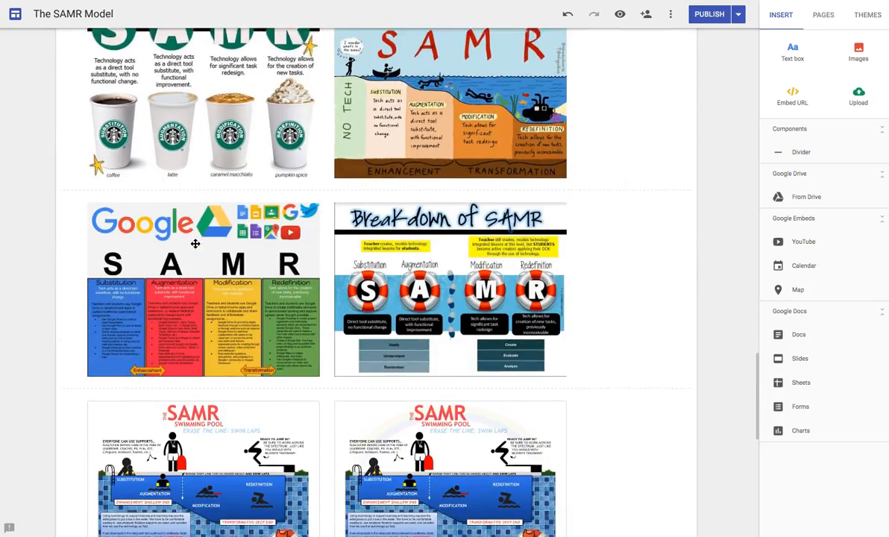
{"action": "scroll", "coordinate": [195, 243], "scroll_direction": "up", "scroll_amount": 2}
{"action": "scroll", "coordinate": [195, 243], "scroll_direction": "up", "scroll_amount": 20}
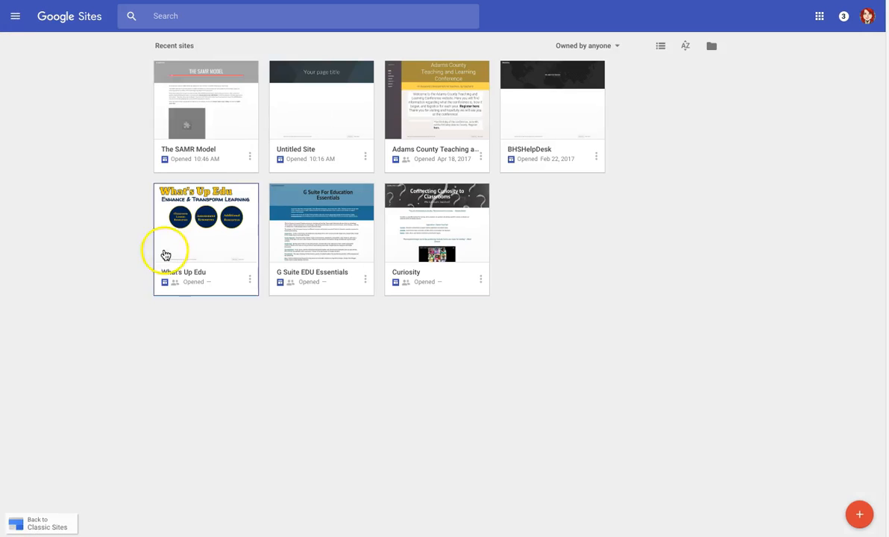
{"action": "left_click", "coordinate": [861, 516]}
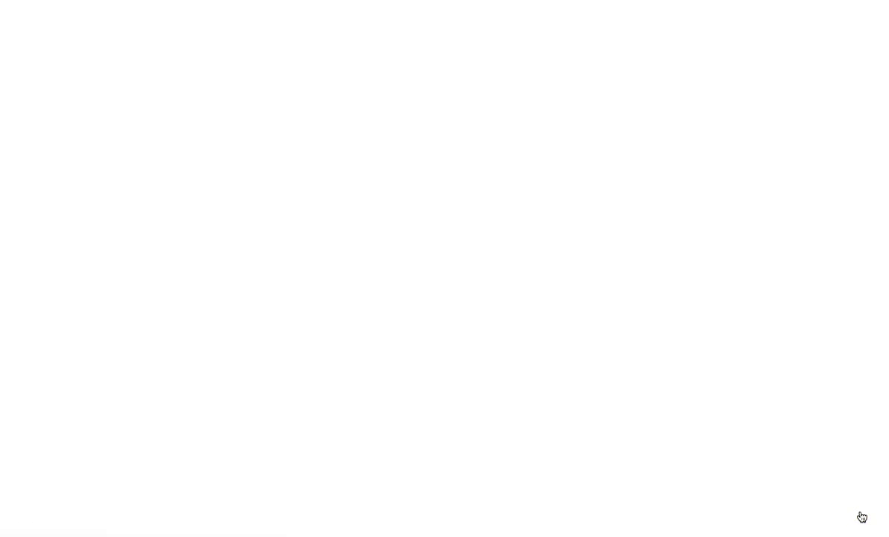
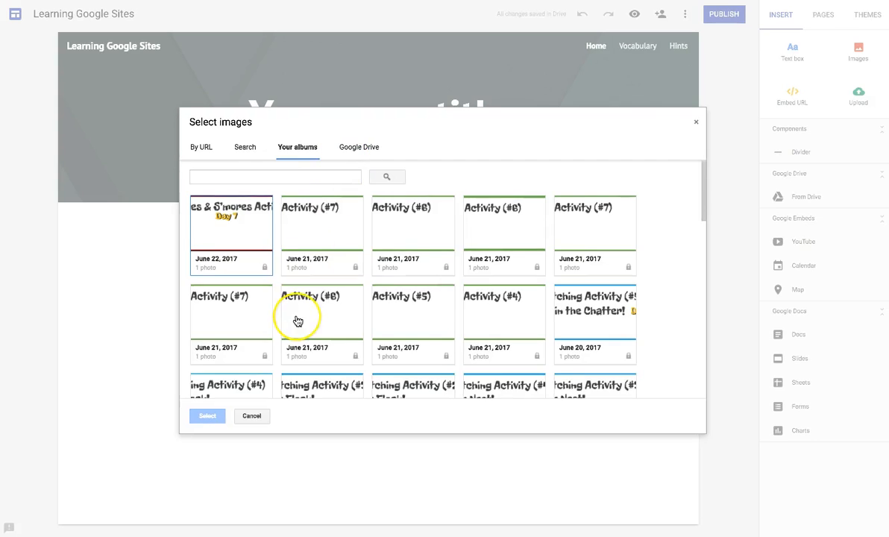
- Insert the panoramic school-building photo from the June 15, 2017 album below the Home header
{"action": "scroll", "coordinate": [297, 321], "scroll_direction": "down", "scroll_amount": 10}
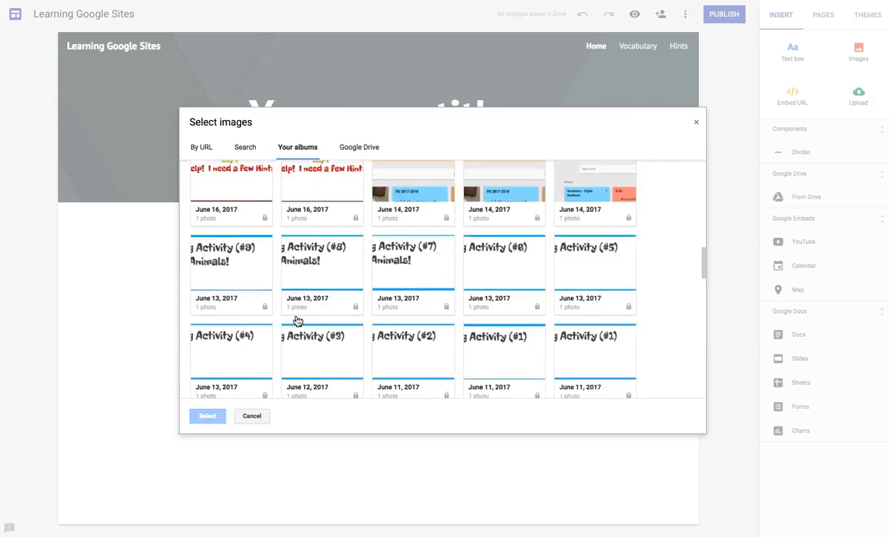
{"action": "scroll", "coordinate": [297, 321], "scroll_direction": "down", "scroll_amount": 5}
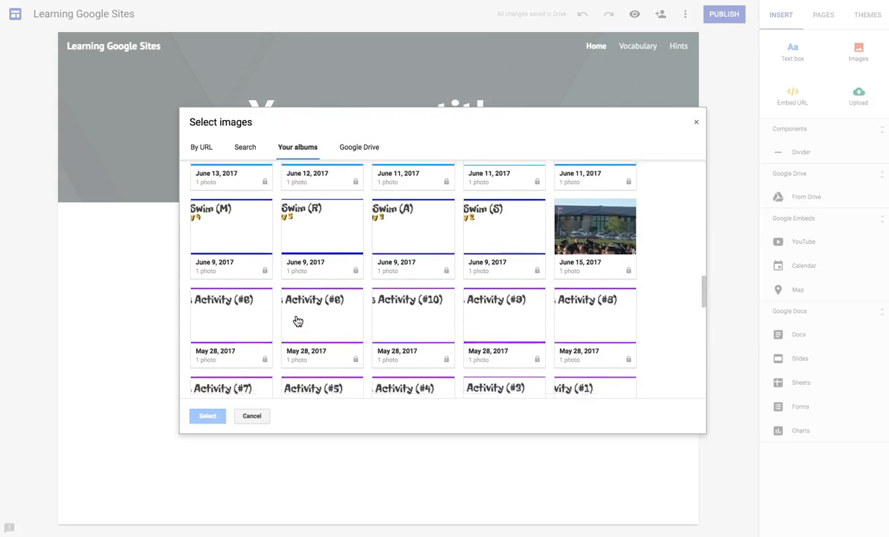
{"action": "scroll", "coordinate": [296, 320], "scroll_direction": "up", "scroll_amount": 3}
{"action": "left_click", "coordinate": [595, 222]}
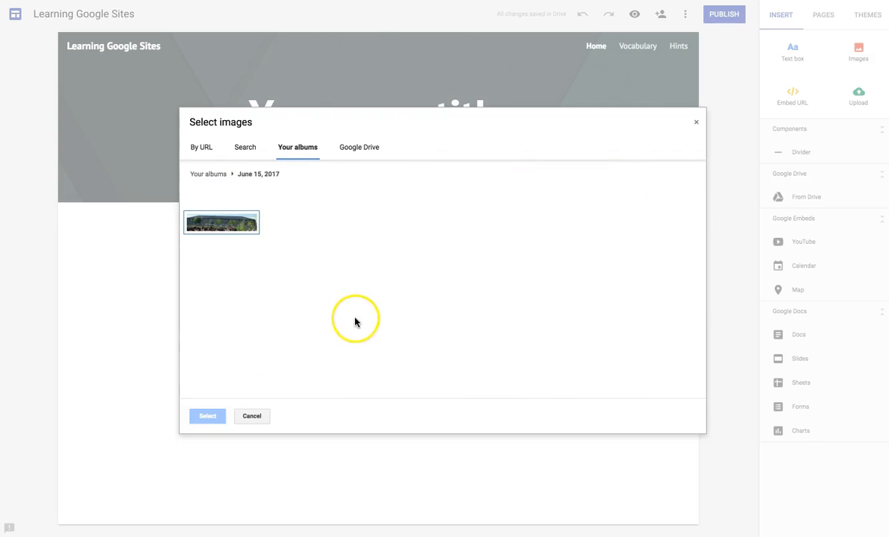
{"action": "left_click", "coordinate": [238, 233]}
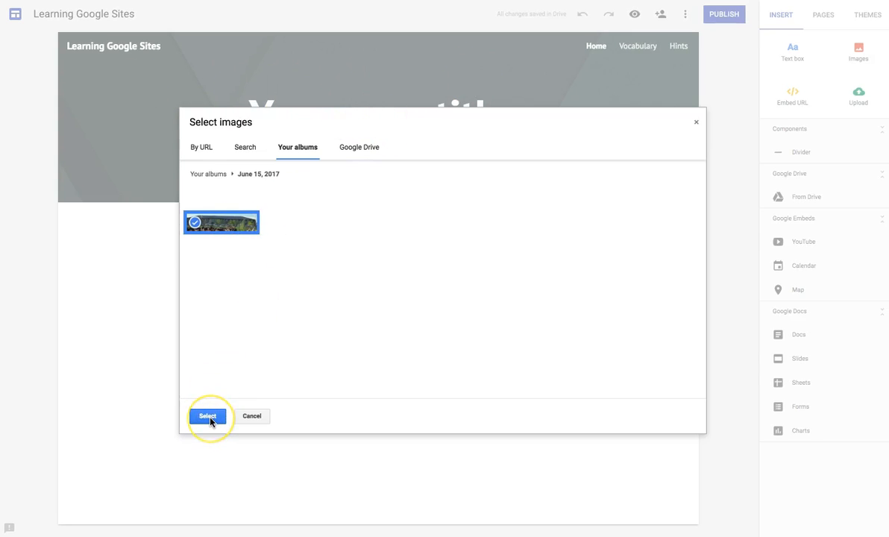
{"action": "left_click", "coordinate": [208, 417]}
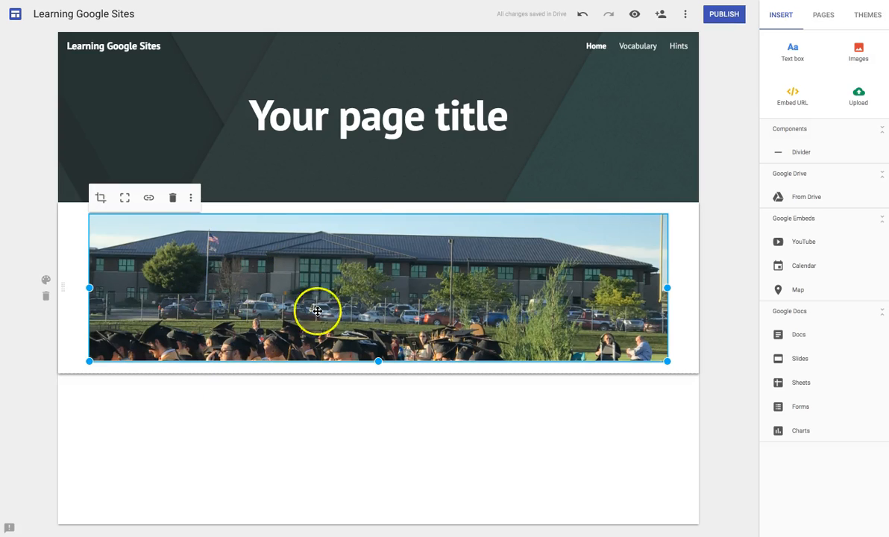
{"action": "left_click", "coordinate": [145, 131]}
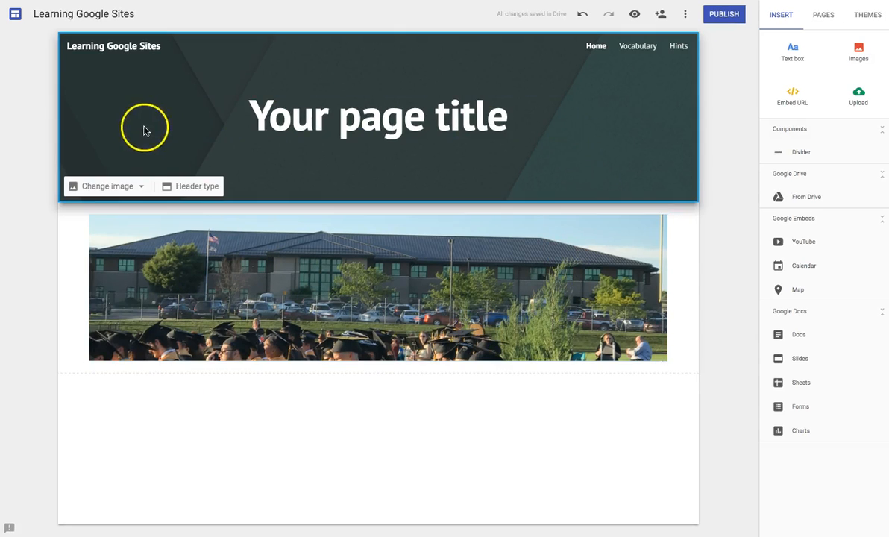
- Change the Home page header type to Title only, removing the dark banner
{"action": "left_click", "coordinate": [200, 187]}
{"action": "left_click", "coordinate": [135, 183]}
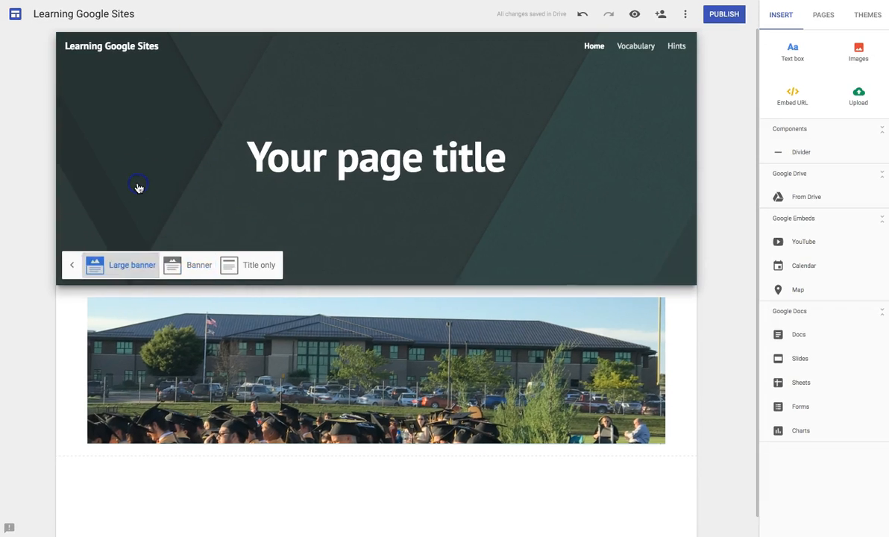
{"action": "left_click", "coordinate": [253, 270]}
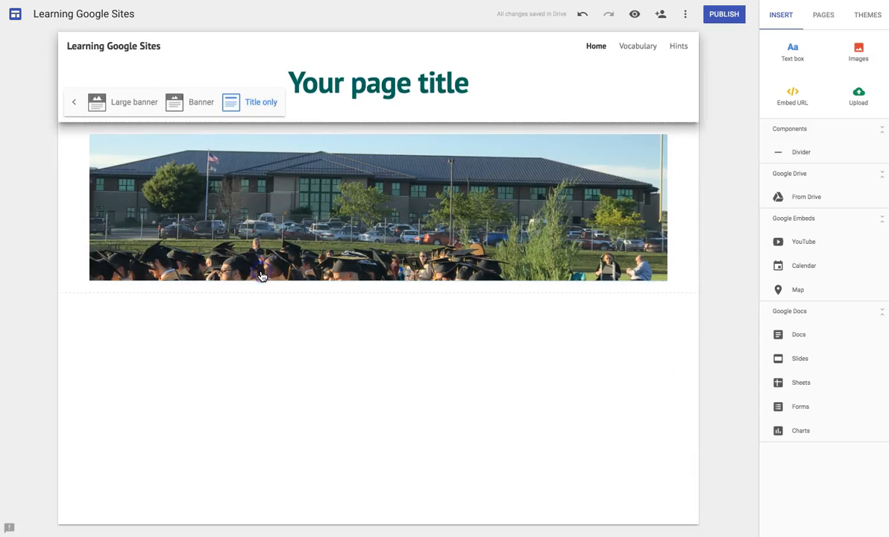
- Deselect the school photo and add a new text box to the page
{"action": "left_click", "coordinate": [232, 177]}
{"action": "left_click", "coordinate": [159, 110]}
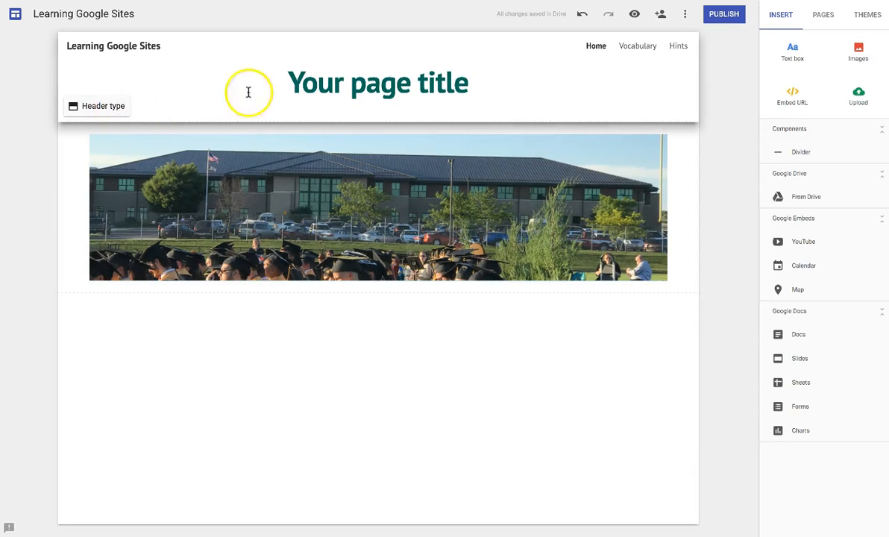
{"action": "left_click", "coordinate": [48, 377]}
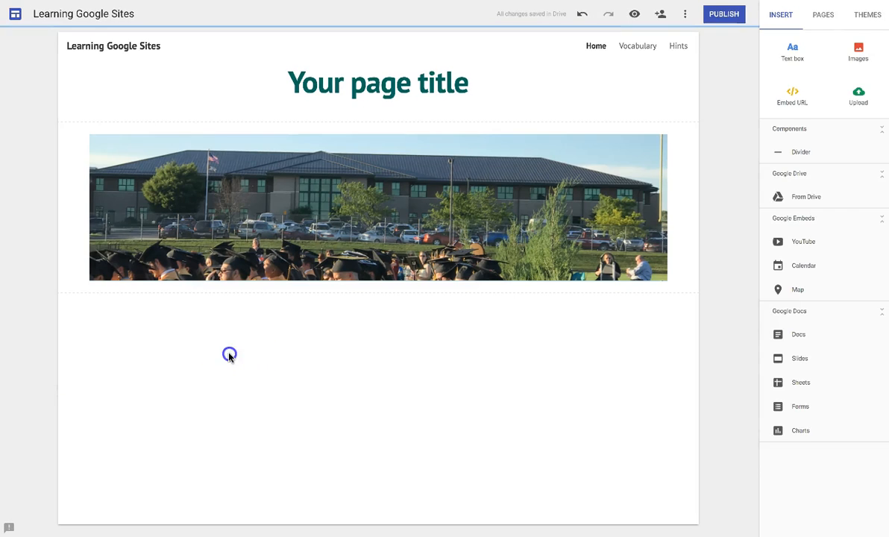
{"action": "left_click", "coordinate": [795, 63]}
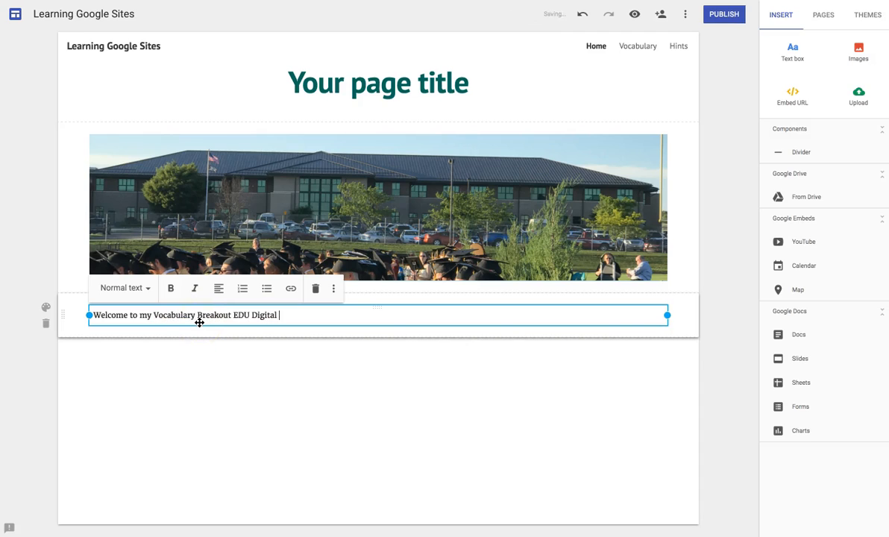
- Finish the Vocabulary Breakout EDU Digital Game welcome text, adding a line about the terms link and form
{"action": "type", "text": "Game."}
{"action": "key", "text": "Return"}
{"action": "key", "text": "Return"}
{"action": "type", "text": "Below you will find a link to terms & definitions, as well as an embedded Google form"}
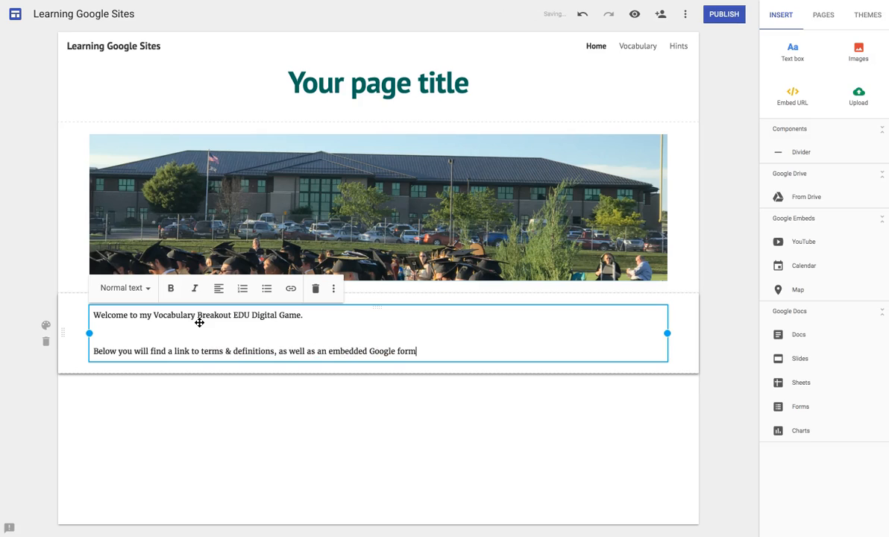
{"action": "type", "text": "."}
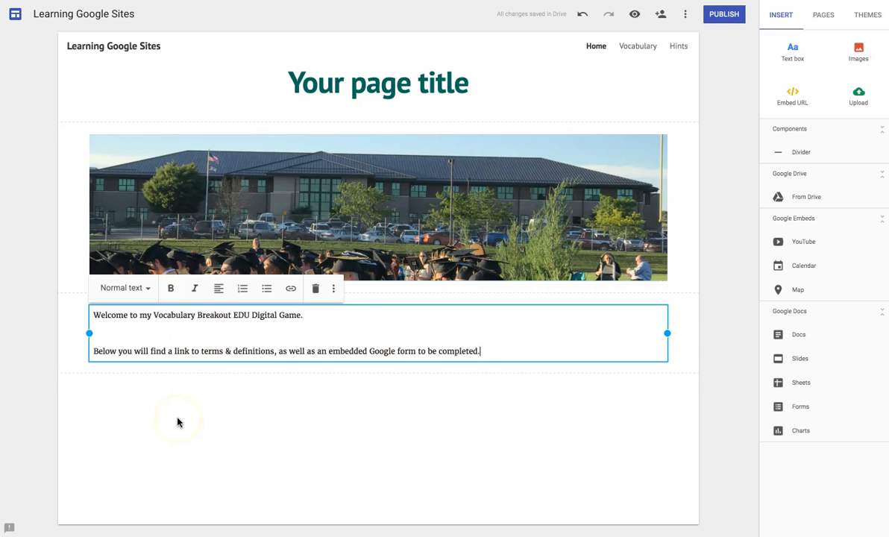
{"action": "left_click", "coordinate": [219, 426]}
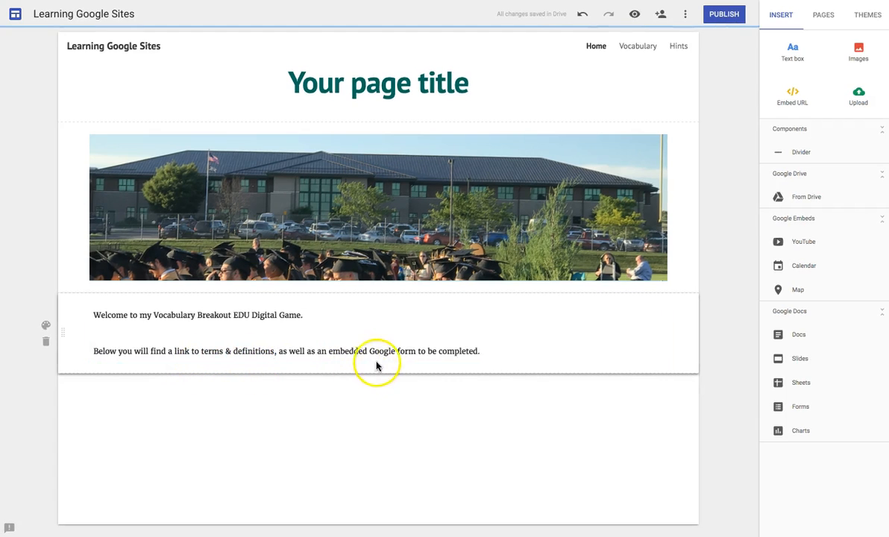
{"action": "left_click", "coordinate": [432, 359]}
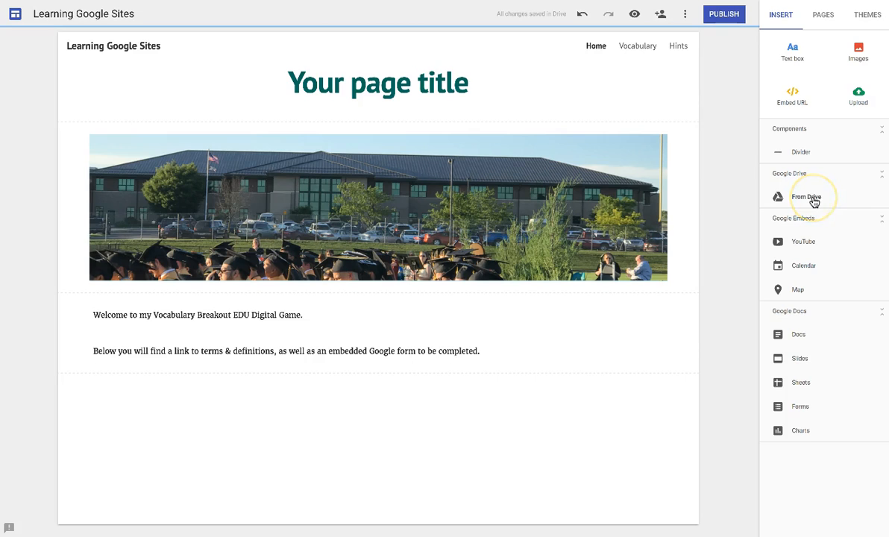
- Embed the Arts & Crafts Activity (#7) – Drop Box Google Form below the welcome text
{"action": "left_click", "coordinate": [802, 407]}
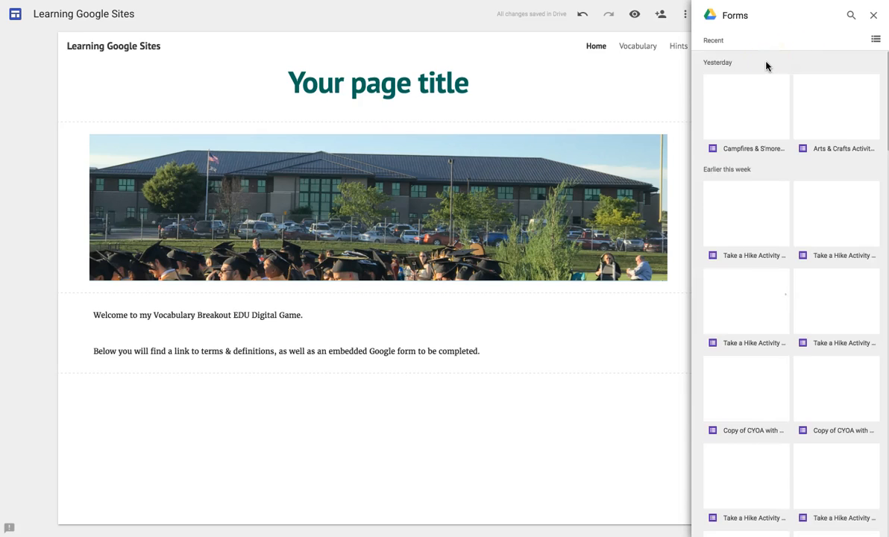
{"action": "left_click", "coordinate": [820, 110]}
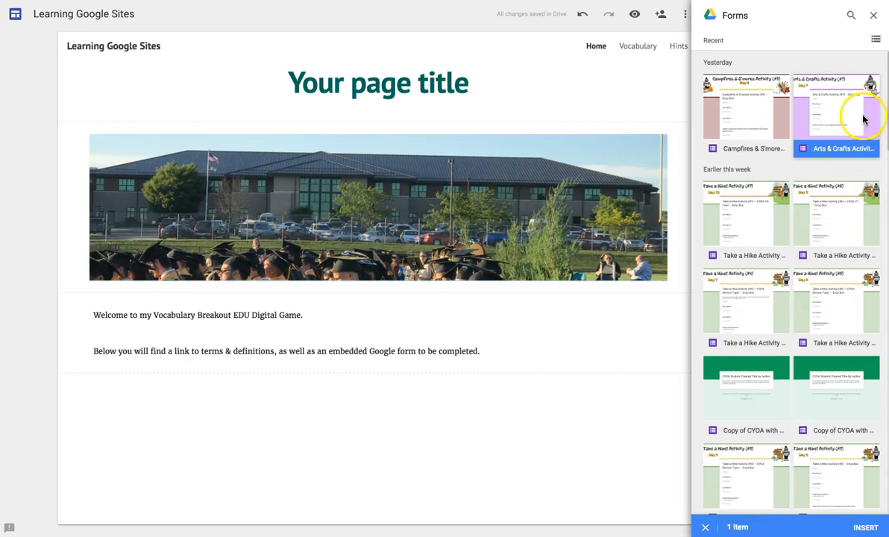
{"action": "left_click", "coordinate": [864, 529]}
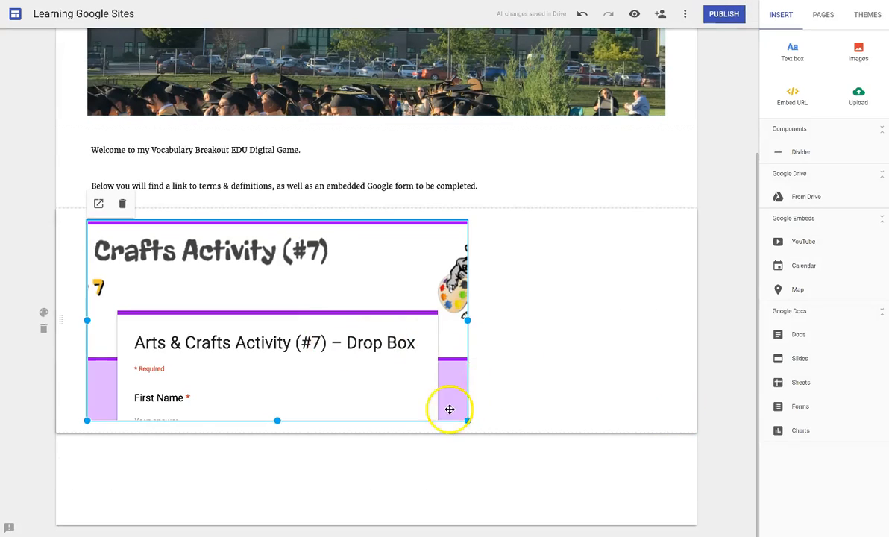
{"action": "left_click", "coordinate": [729, 48]}
{"action": "left_click", "coordinate": [634, 16]}
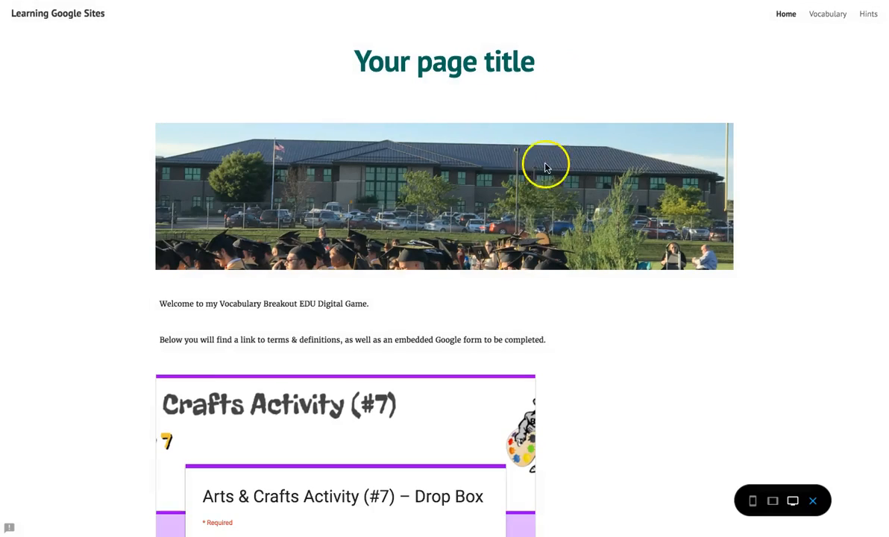
{"action": "scroll", "coordinate": [546, 167], "scroll_direction": "down", "scroll_amount": 2}
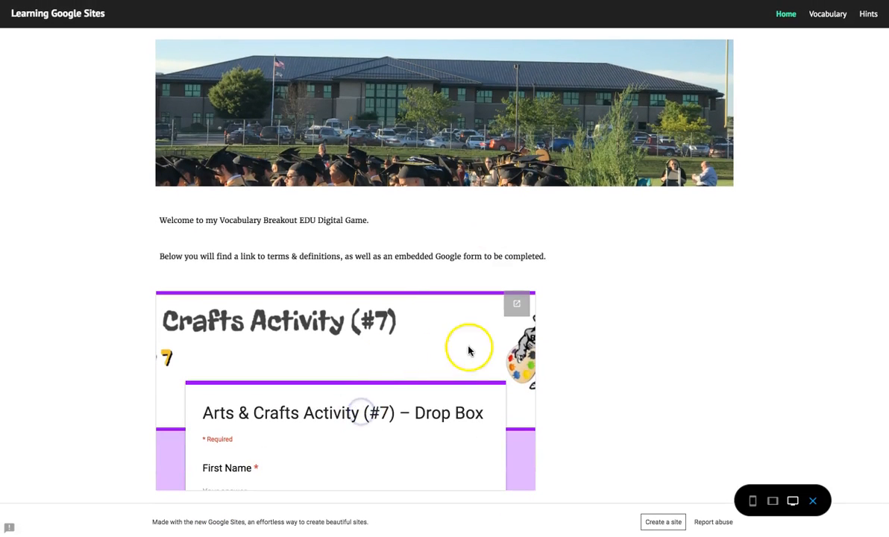
{"action": "left_click", "coordinate": [517, 308]}
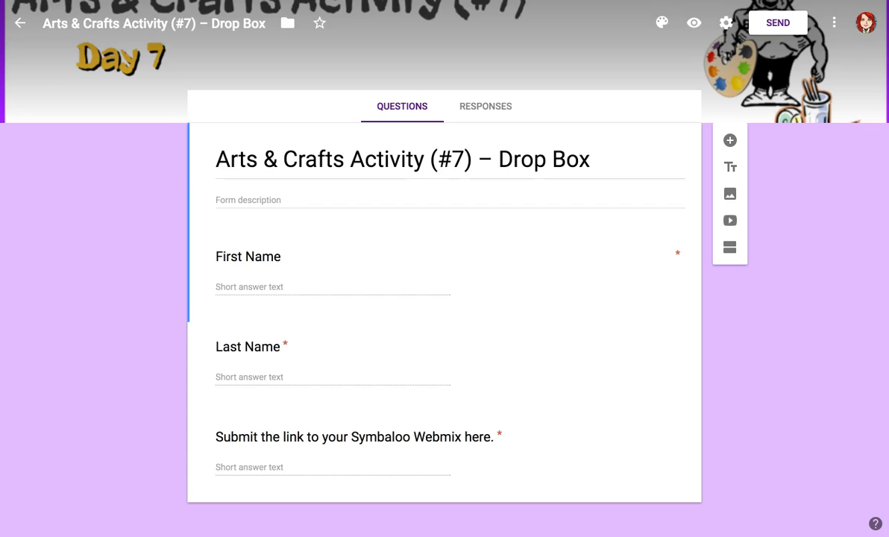
{"action": "left_click", "coordinate": [438, 0]}
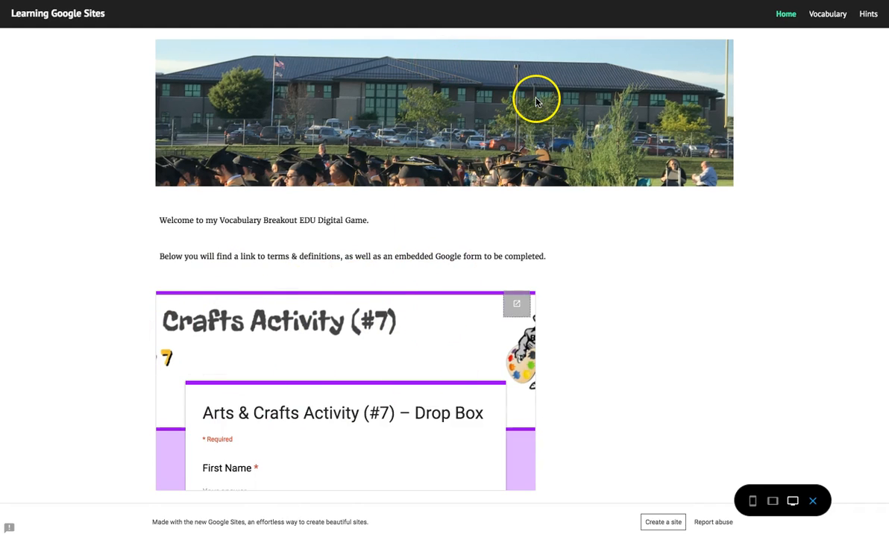
{"action": "left_click", "coordinate": [814, 504]}
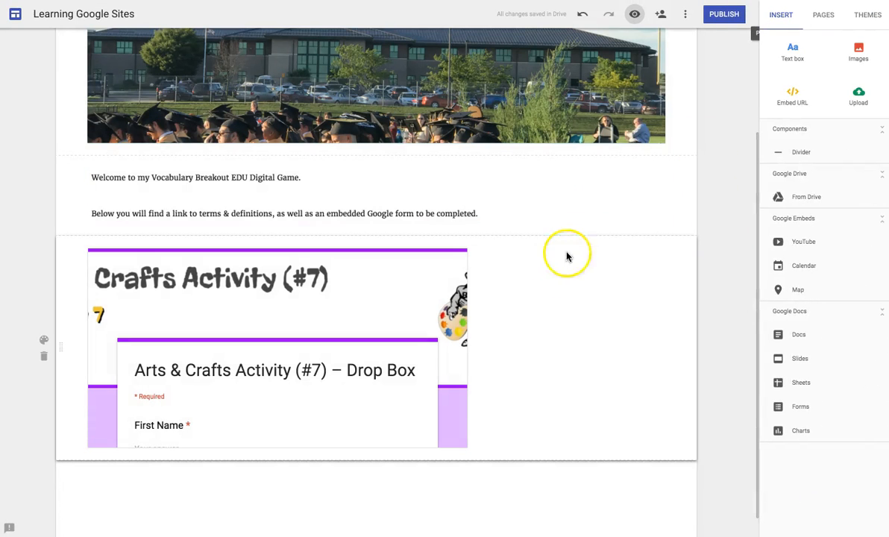
- Delete the embedded #7 Drop Box form from the Home page
{"action": "left_click", "coordinate": [343, 355]}
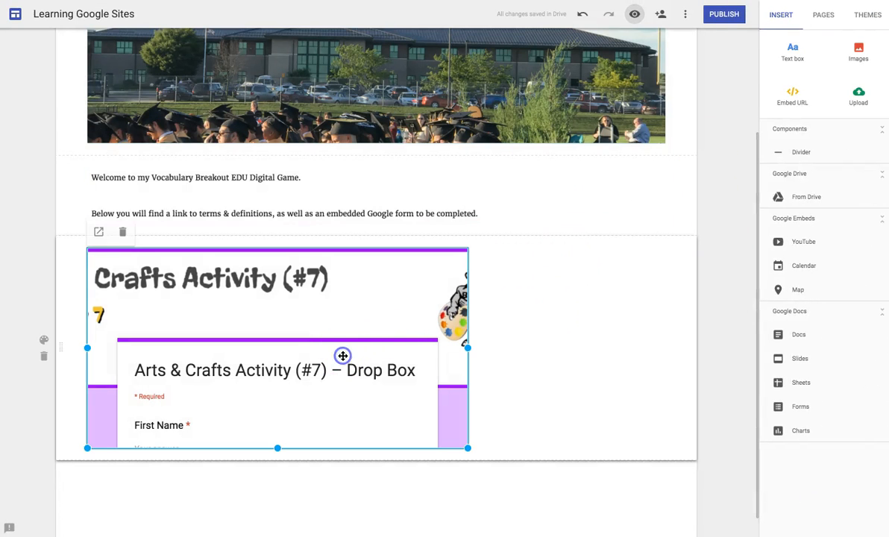
{"action": "left_click", "coordinate": [122, 232]}
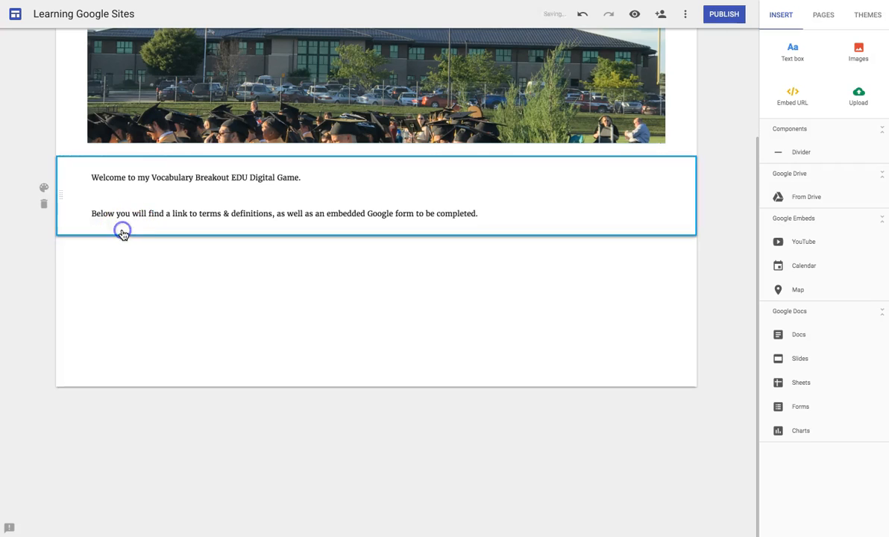
{"action": "left_click", "coordinate": [174, 271]}
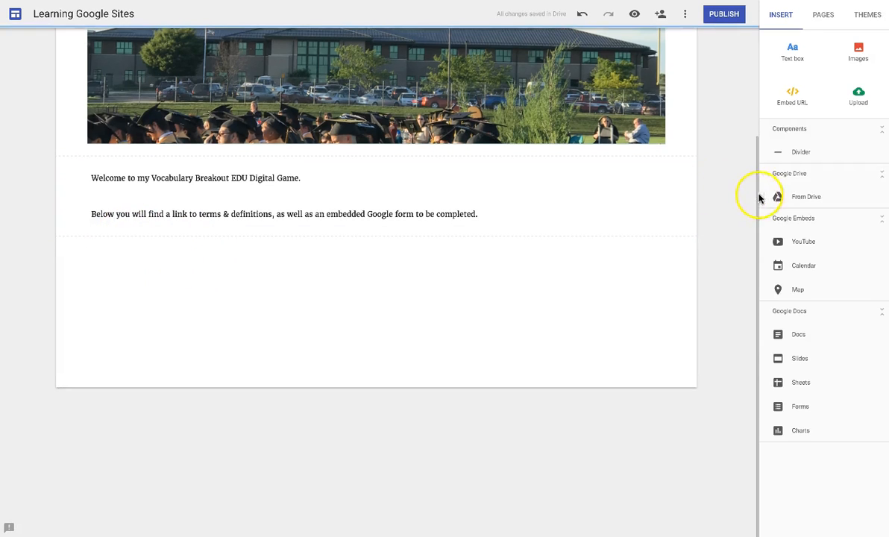
- Insert the Arts & Crafts Activity (#4) – Drop Box form from Drive's 05 > 04 Arts & Crafts folders
{"action": "left_click", "coordinate": [794, 199]}
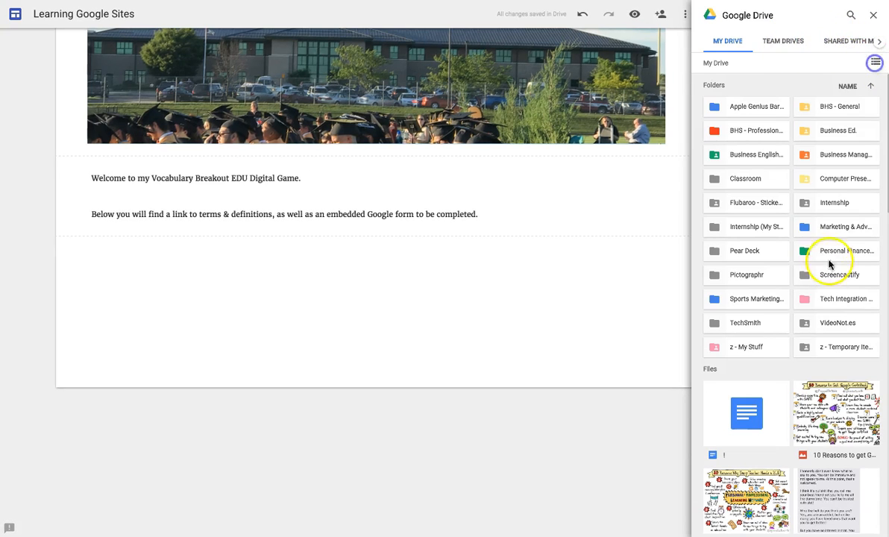
{"action": "left_click", "coordinate": [833, 300]}
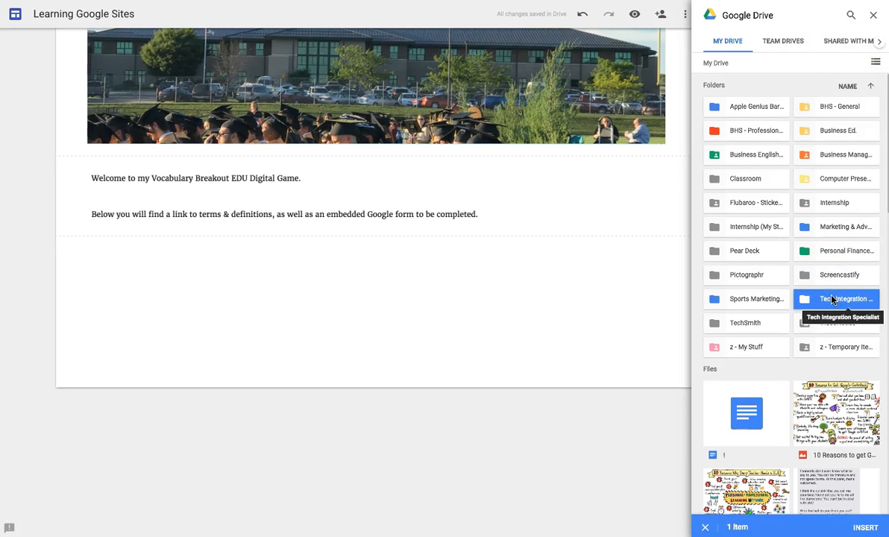
{"action": "double_click", "coordinate": [832, 300]}
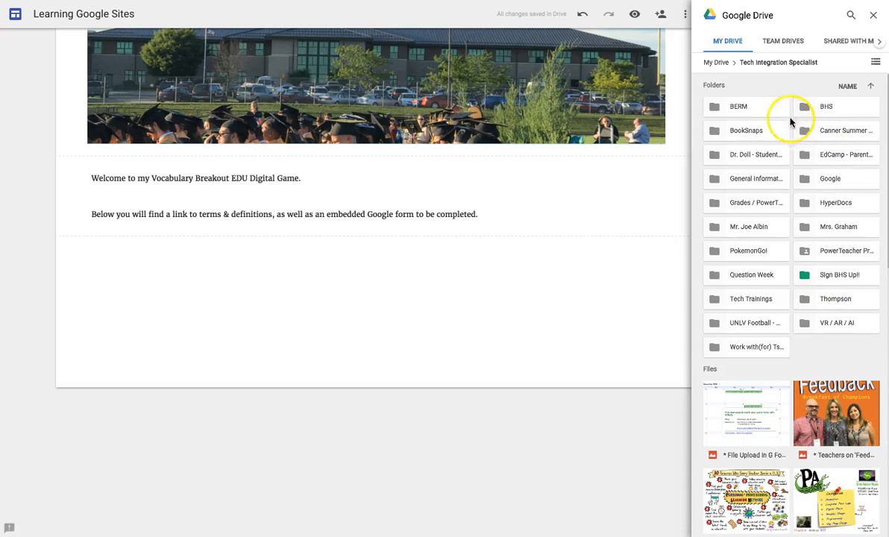
{"action": "double_click", "coordinate": [848, 133]}
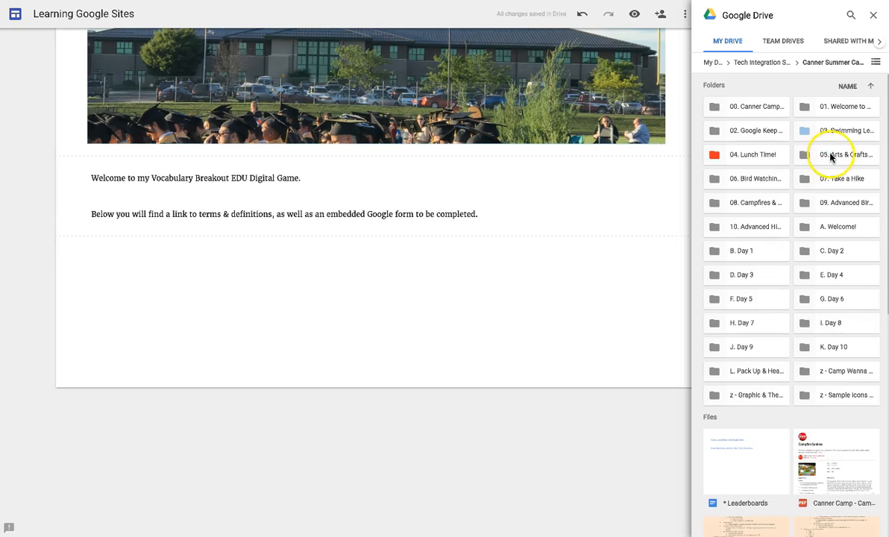
{"action": "double_click", "coordinate": [832, 155]}
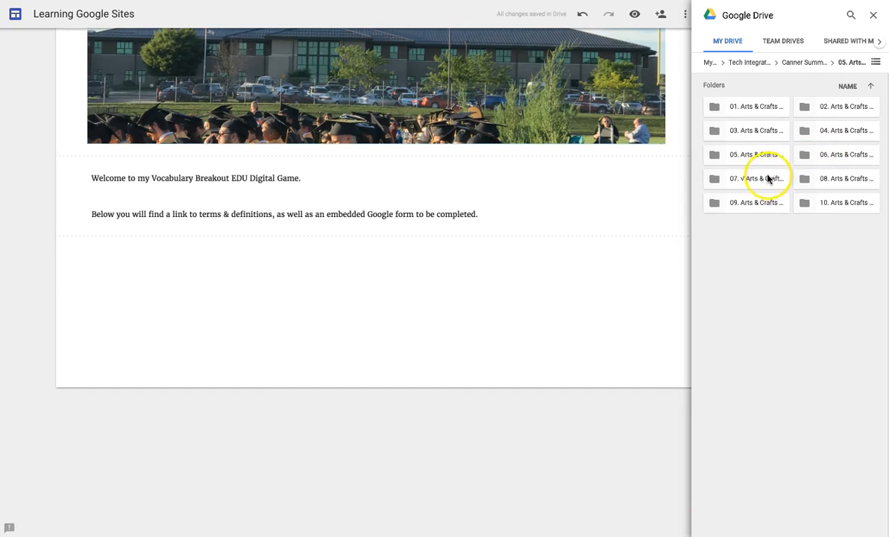
{"action": "double_click", "coordinate": [835, 132]}
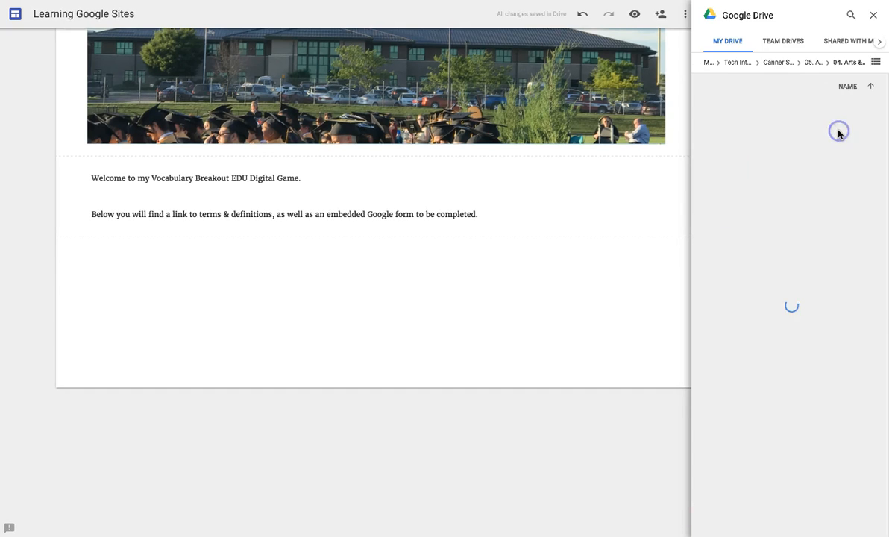
{"action": "left_click", "coordinate": [746, 307]}
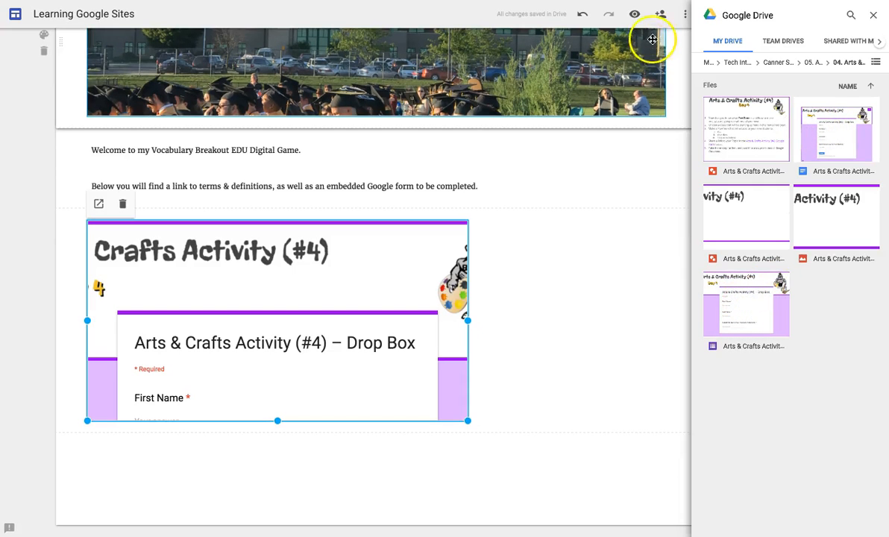
{"action": "left_click", "coordinate": [635, 18]}
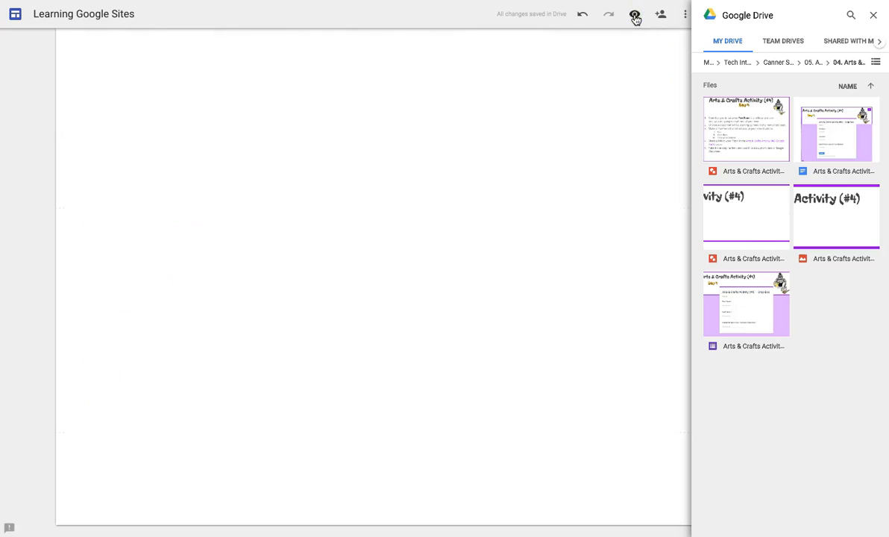
{"action": "scroll", "coordinate": [417, 388], "scroll_direction": "down", "scroll_amount": 10}
{"action": "scroll", "coordinate": [416, 392], "scroll_direction": "up", "scroll_amount": 10}
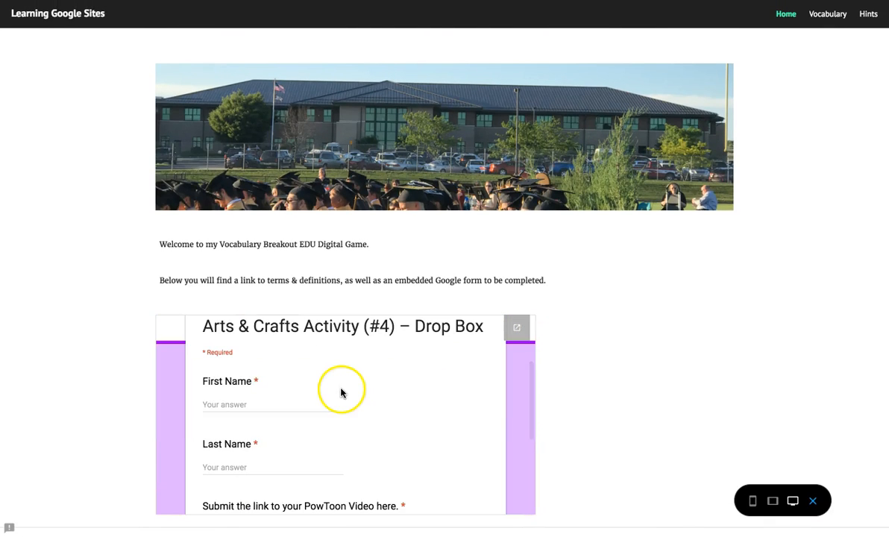
{"action": "scroll", "coordinate": [397, 432], "scroll_direction": "down", "scroll_amount": 3}
{"action": "scroll", "coordinate": [388, 420], "scroll_direction": "up", "scroll_amount": 1}
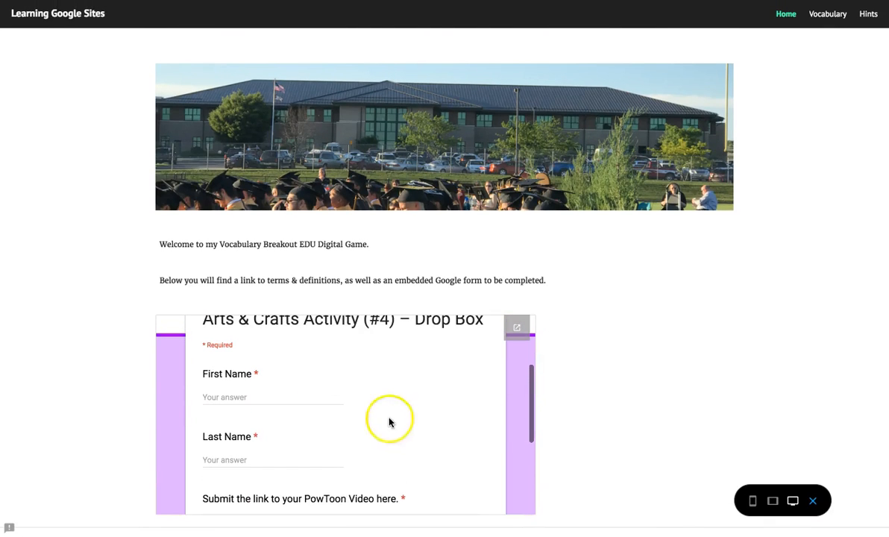
{"action": "left_click", "coordinate": [224, 400]}
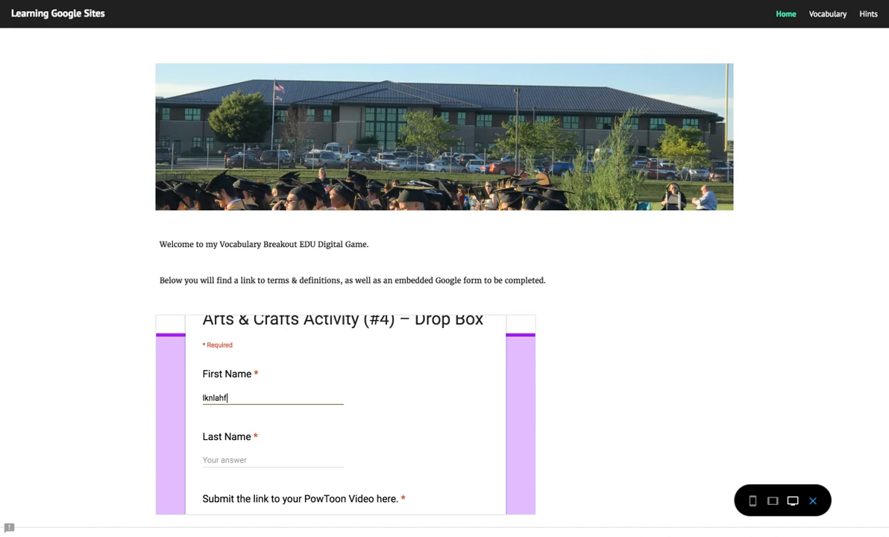
{"action": "key", "text": "Escape"}
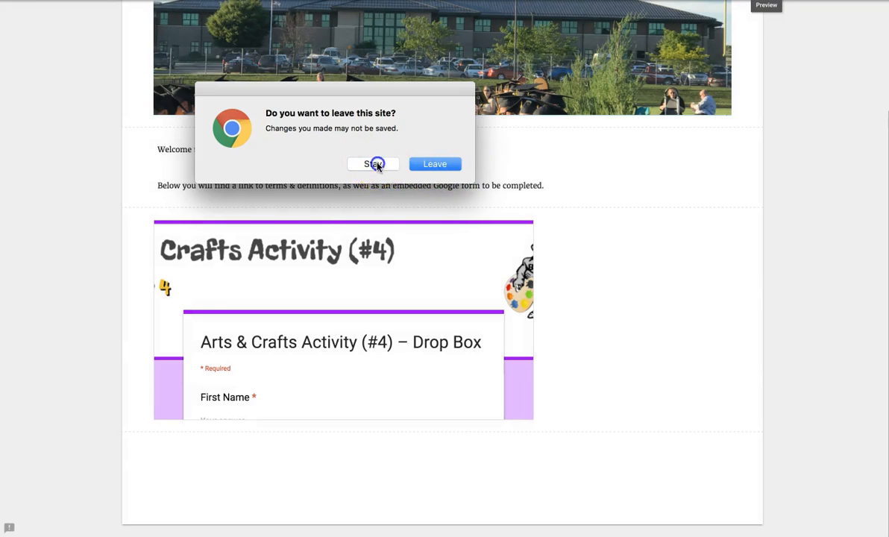
{"action": "left_click", "coordinate": [375, 164]}
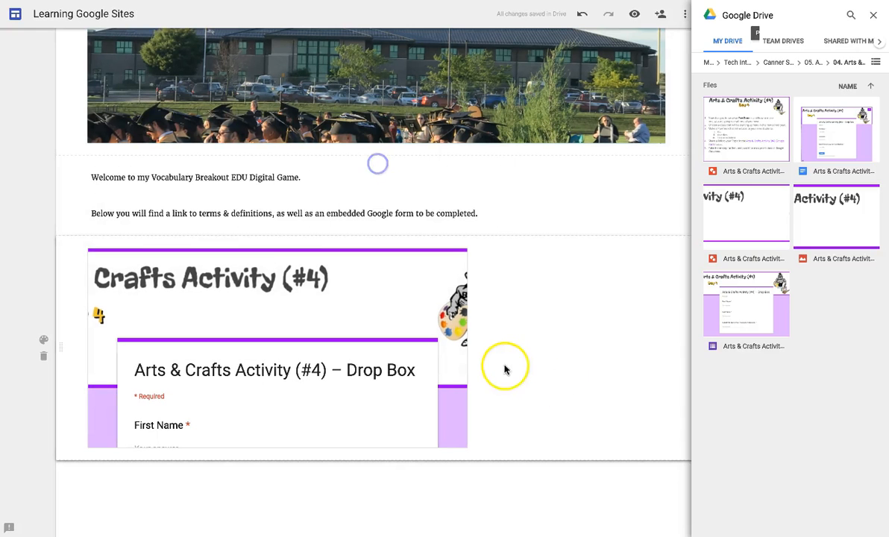
- Delete the embedded Drop Box form section from the Home page
{"action": "left_click", "coordinate": [43, 358]}
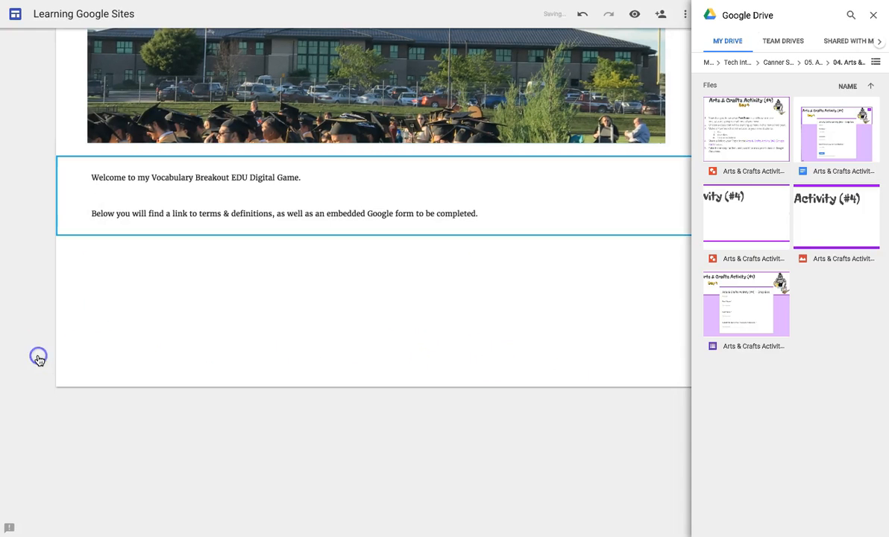
{"action": "left_click", "coordinate": [431, 56]}
{"action": "left_click", "coordinate": [361, 276]}
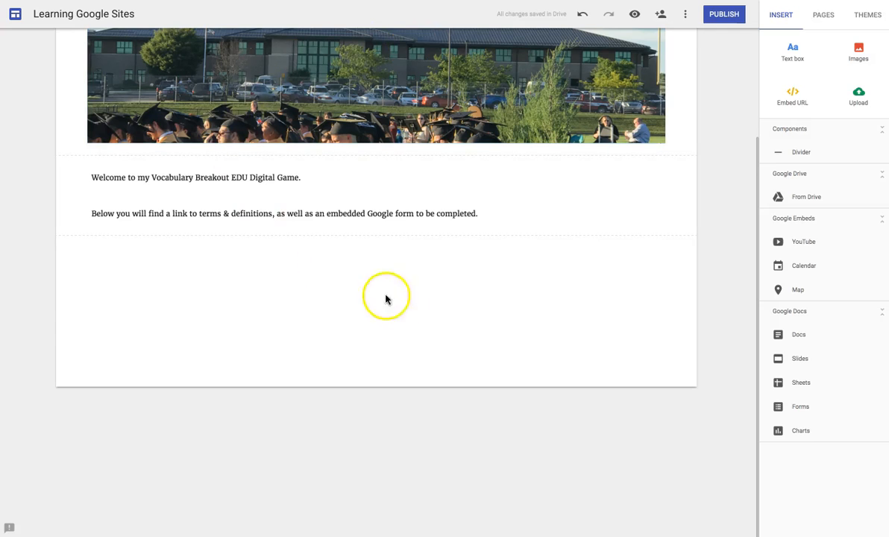
- Re-insert the #4 Drop Box form from Drive's Canner summer camp > Arts & Crafts 05 > 04 folder
{"action": "left_click", "coordinate": [804, 199]}
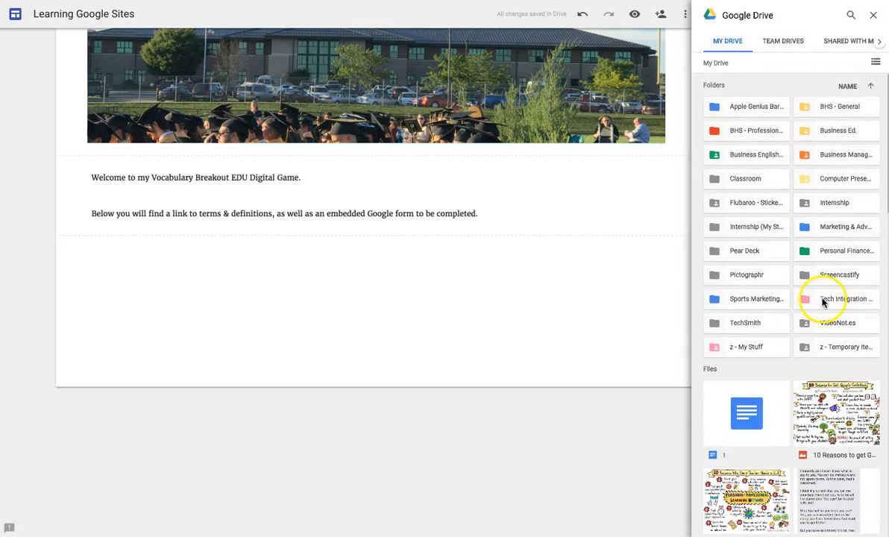
{"action": "double_click", "coordinate": [823, 299]}
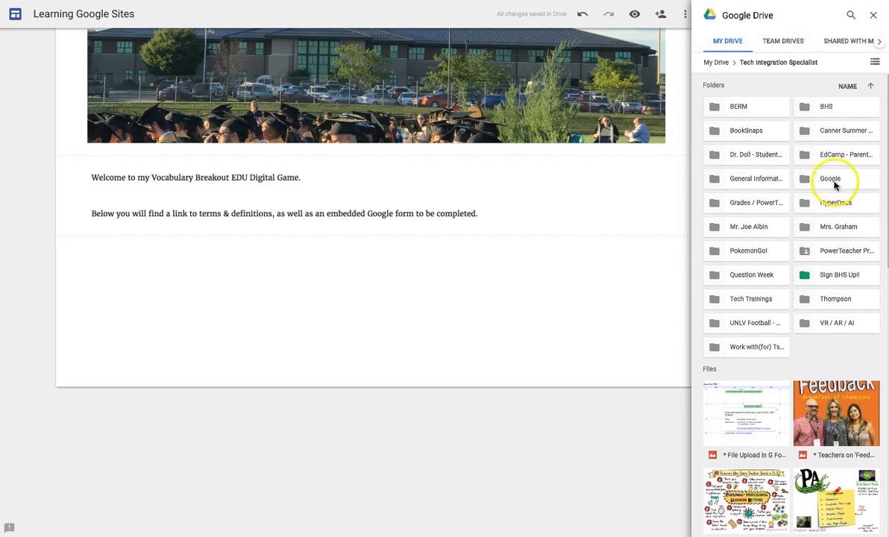
{"action": "double_click", "coordinate": [834, 129]}
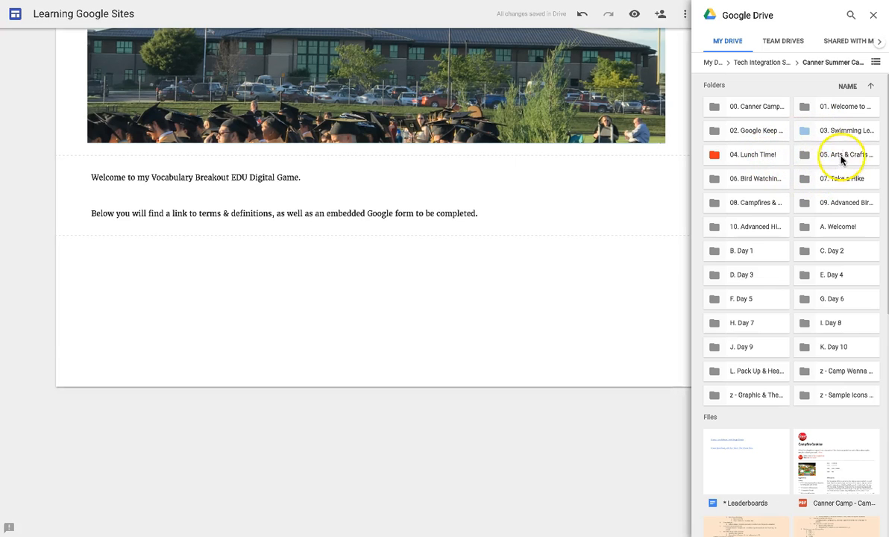
{"action": "double_click", "coordinate": [840, 155]}
{"action": "left_click", "coordinate": [842, 132]}
{"action": "double_click", "coordinate": [841, 132]}
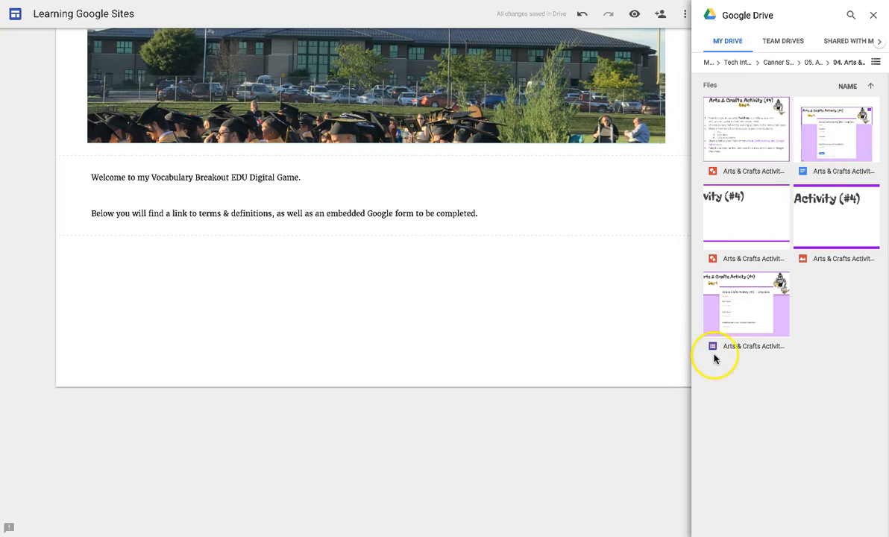
{"action": "left_click", "coordinate": [738, 316]}
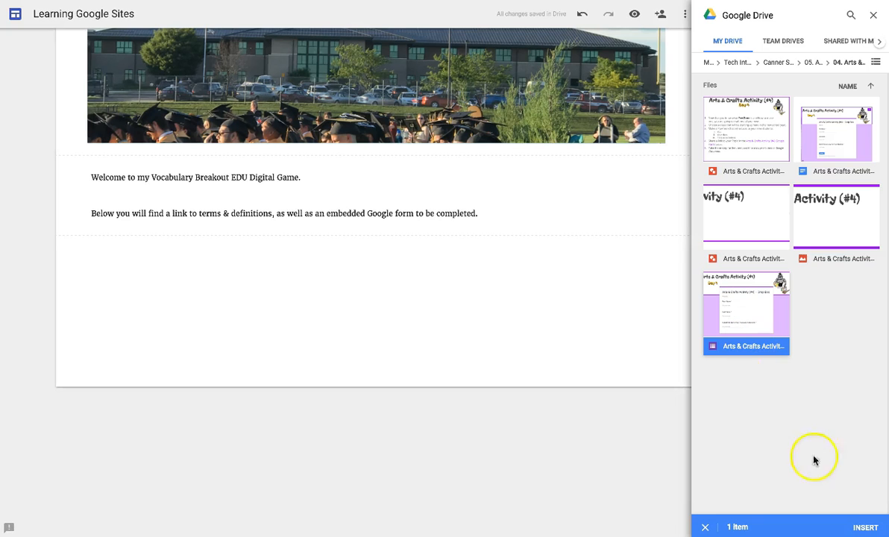
{"action": "double_click", "coordinate": [755, 331]}
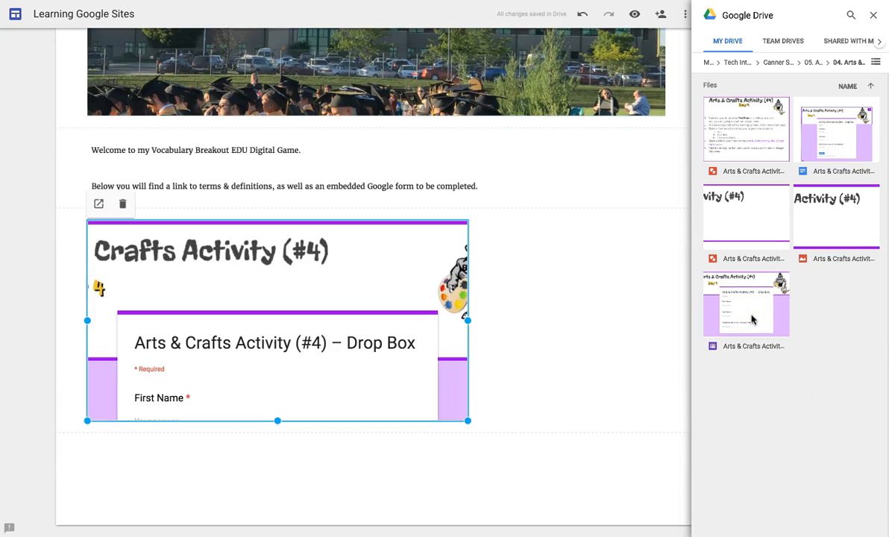
{"action": "left_click", "coordinate": [875, 15]}
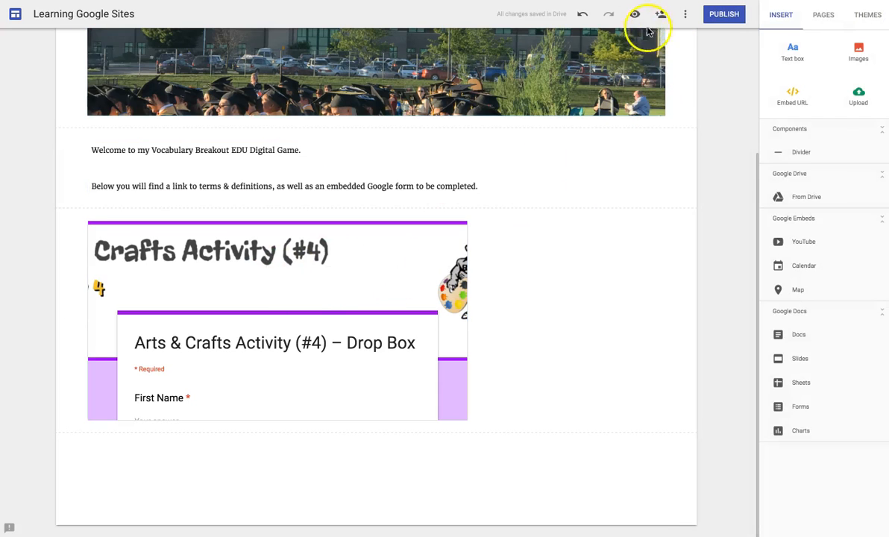
- Open the visitor preview of the site
{"action": "scroll", "coordinate": [381, 331], "scroll_direction": "up", "scroll_amount": 3}
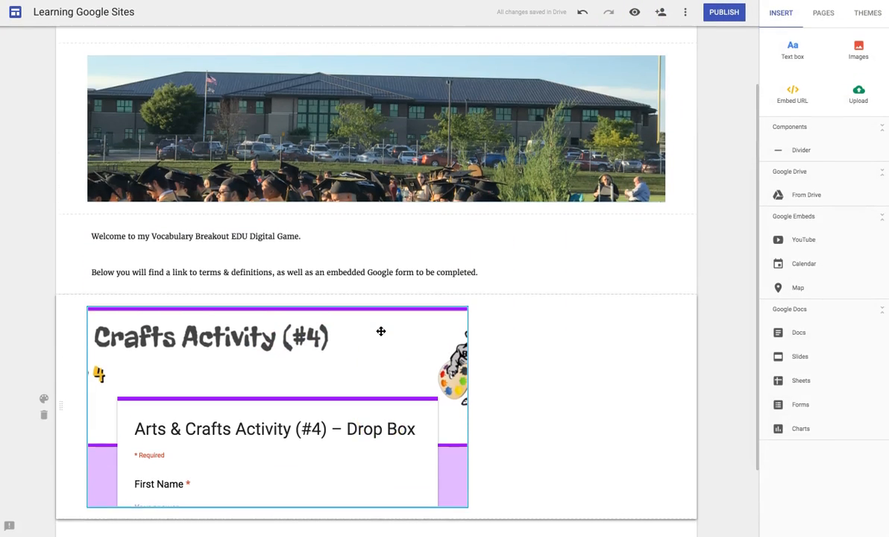
{"action": "scroll", "coordinate": [380, 331], "scroll_direction": "down", "scroll_amount": 3}
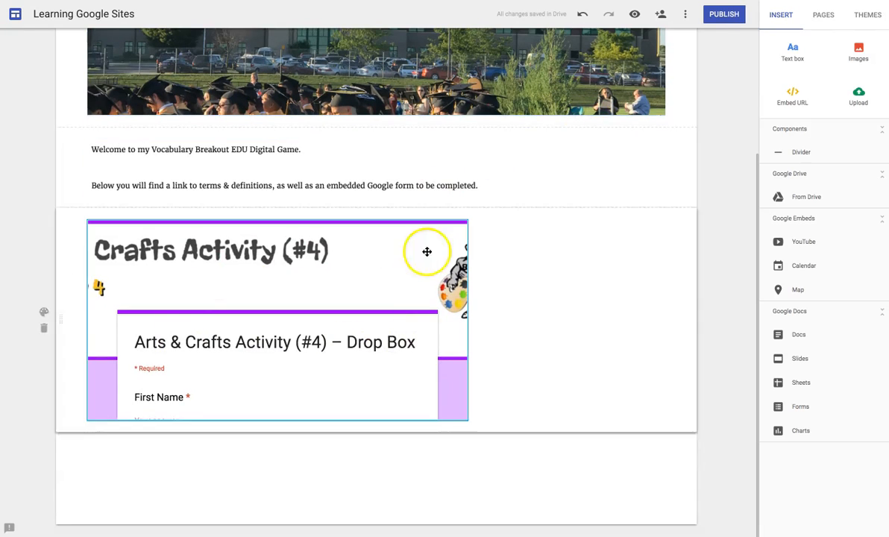
{"action": "left_click", "coordinate": [634, 15]}
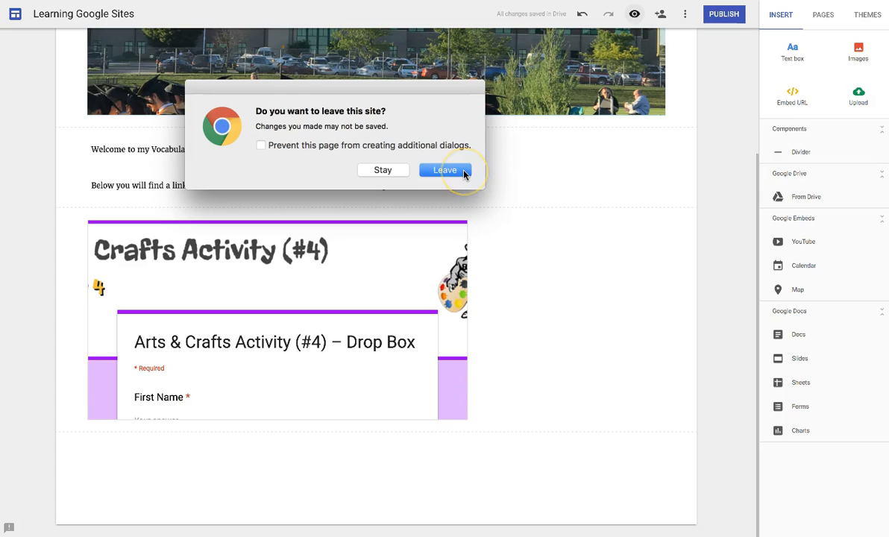
{"action": "left_click", "coordinate": [462, 171]}
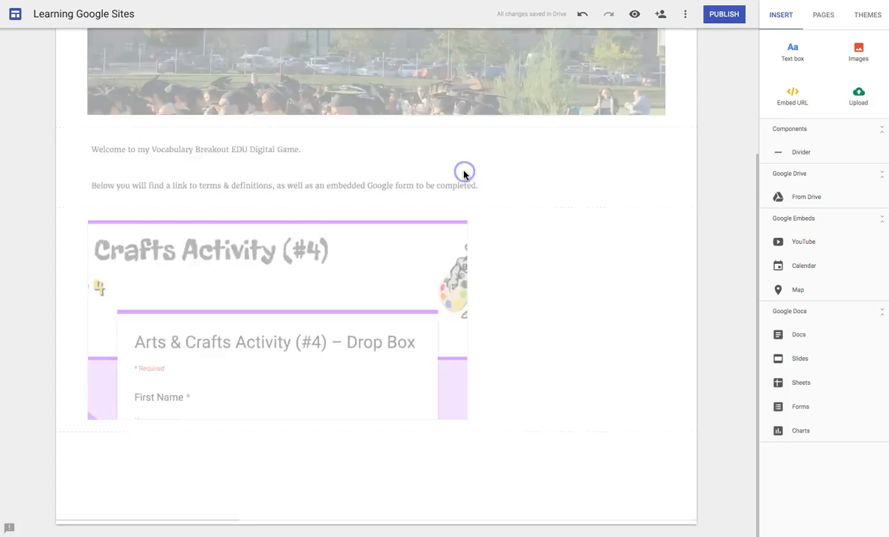
- Scroll through the embedded #4 Drop Box form in preview, briefly opening it in its own tab
{"action": "scroll", "coordinate": [621, 314], "scroll_direction": "down", "scroll_amount": 2}
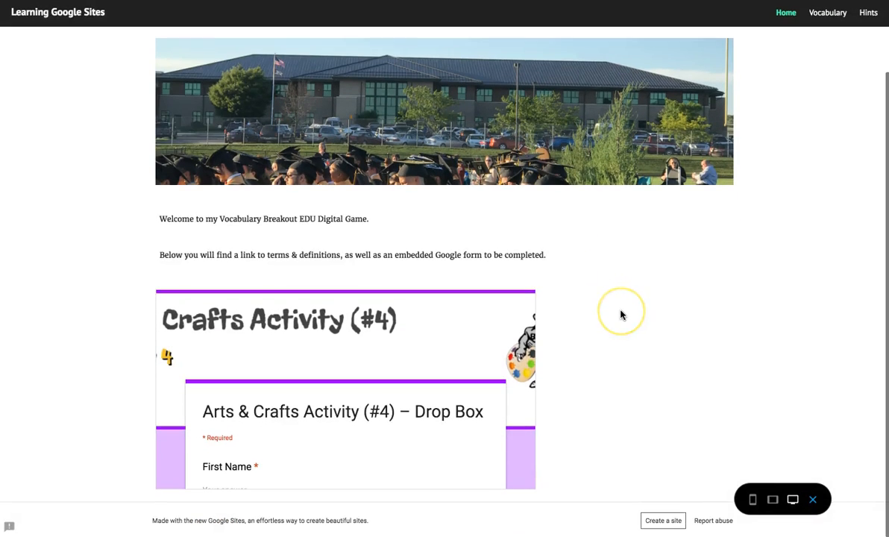
{"action": "scroll", "coordinate": [412, 392], "scroll_direction": "down", "scroll_amount": 5}
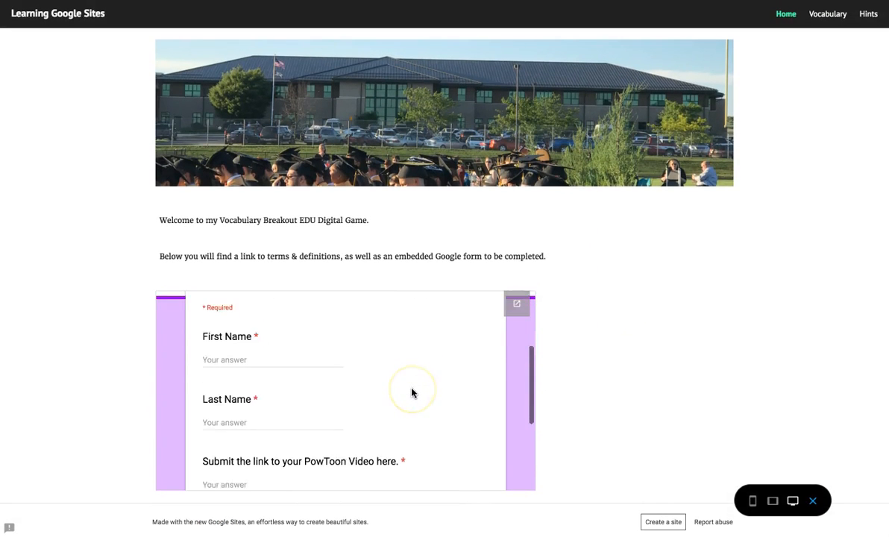
{"action": "scroll", "coordinate": [412, 393], "scroll_direction": "up", "scroll_amount": 5}
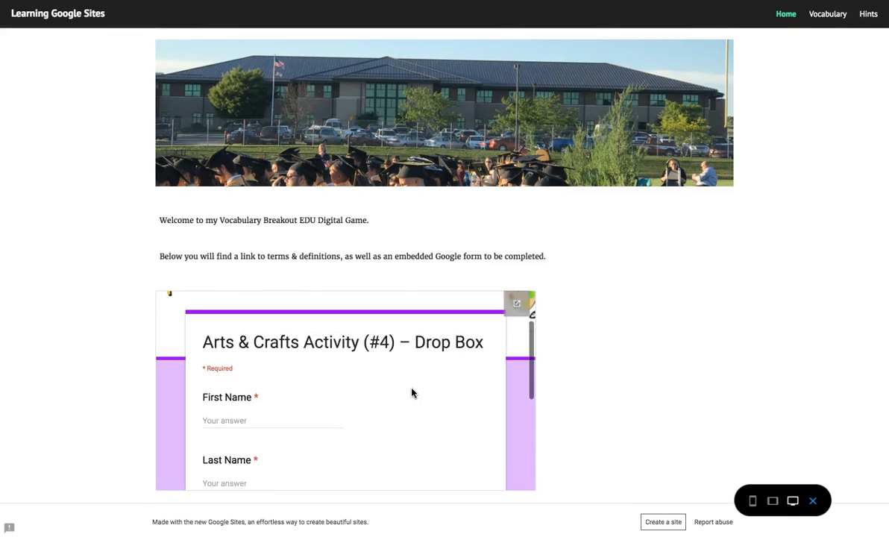
{"action": "left_click", "coordinate": [517, 301]}
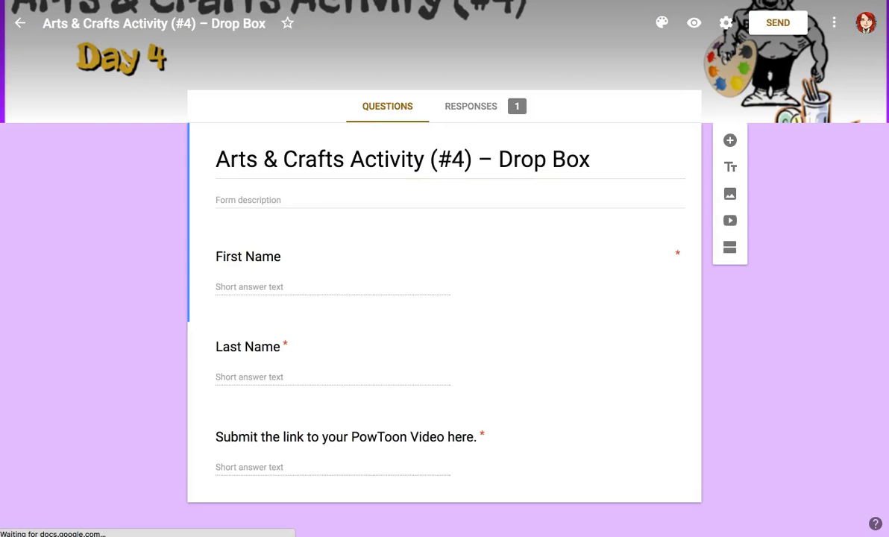
{"action": "key", "text": "ctrl+w"}
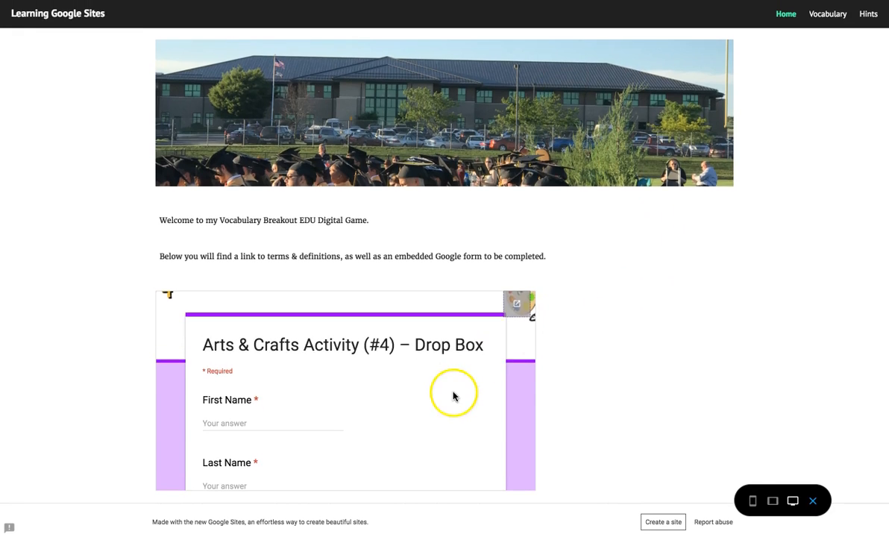
{"action": "scroll", "coordinate": [454, 395], "scroll_direction": "up", "scroll_amount": 3}
{"action": "scroll", "coordinate": [453, 396], "scroll_direction": "up", "scroll_amount": 2}
{"action": "scroll", "coordinate": [588, 371], "scroll_direction": "down", "scroll_amount": 5}
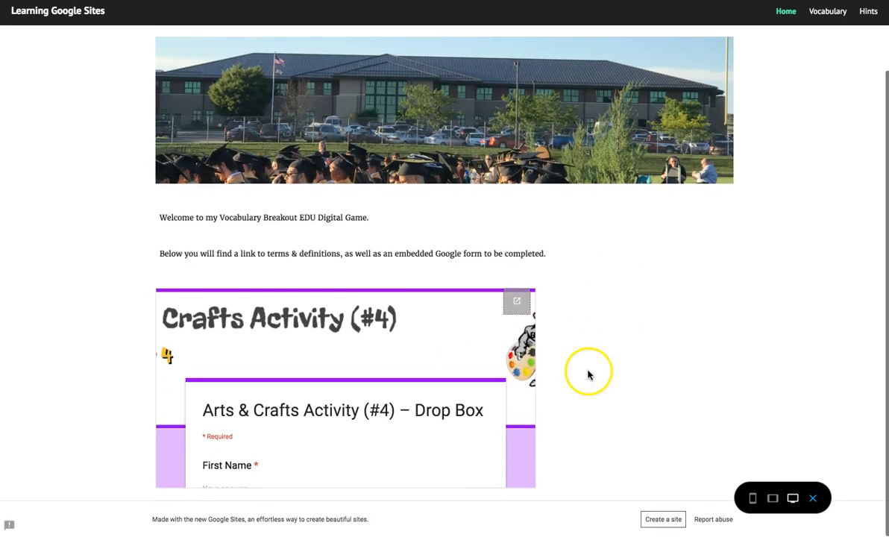
{"action": "scroll", "coordinate": [440, 403], "scroll_direction": "down", "scroll_amount": 5}
{"action": "scroll", "coordinate": [441, 405], "scroll_direction": "up", "scroll_amount": 8}
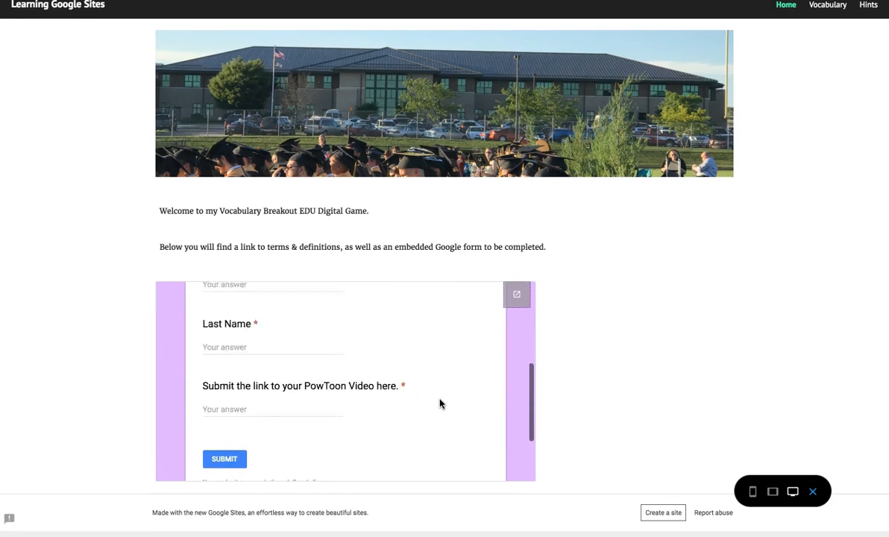
{"action": "scroll", "coordinate": [599, 372], "scroll_direction": "down", "scroll_amount": 2}
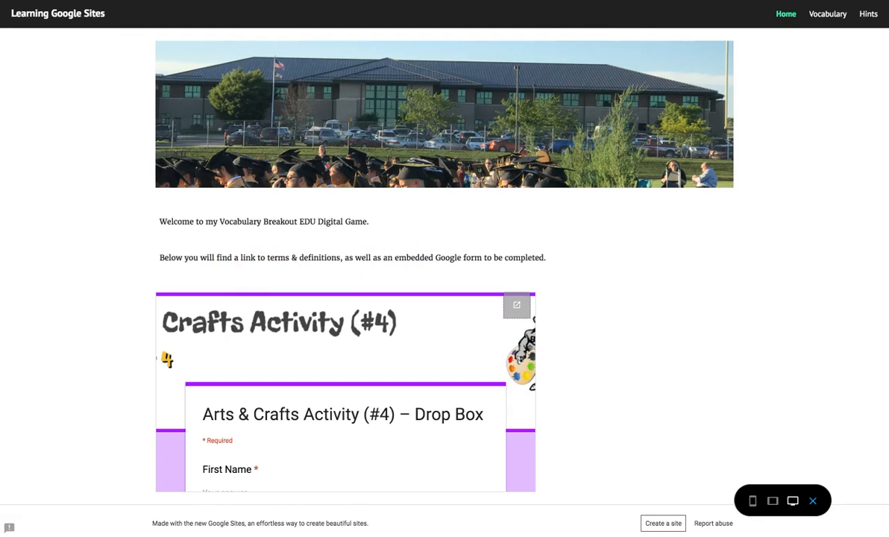
- Open quizlet.com in a new tab and log in with the account username and password
{"action": "key", "text": "super+t"}
{"action": "type", "text": "quiz"}
{"action": "key", "text": "Return"}
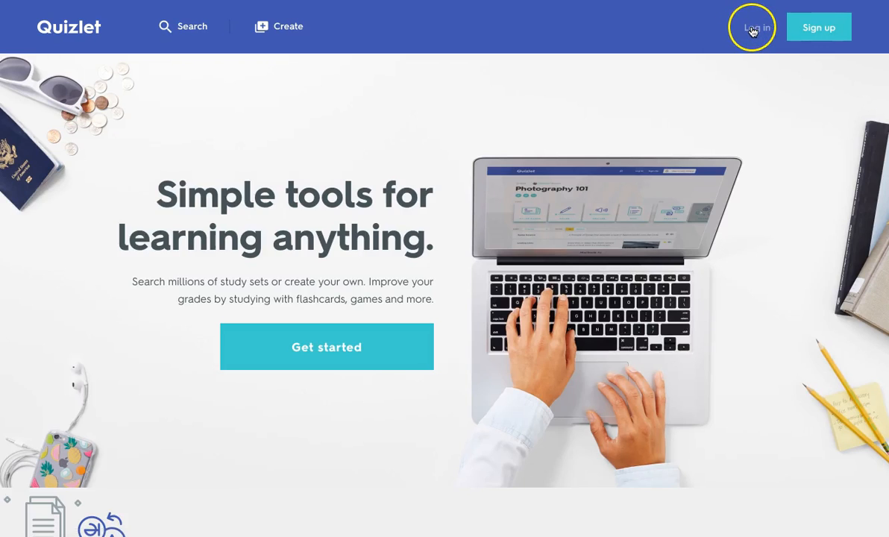
{"action": "left_click", "coordinate": [754, 29]}
{"action": "type", "text": "smi"}
{"action": "key", "text": "Tab"}
{"action": "type", "text": "••••••••••••••"}
{"action": "left_click", "coordinate": [408, 398]}
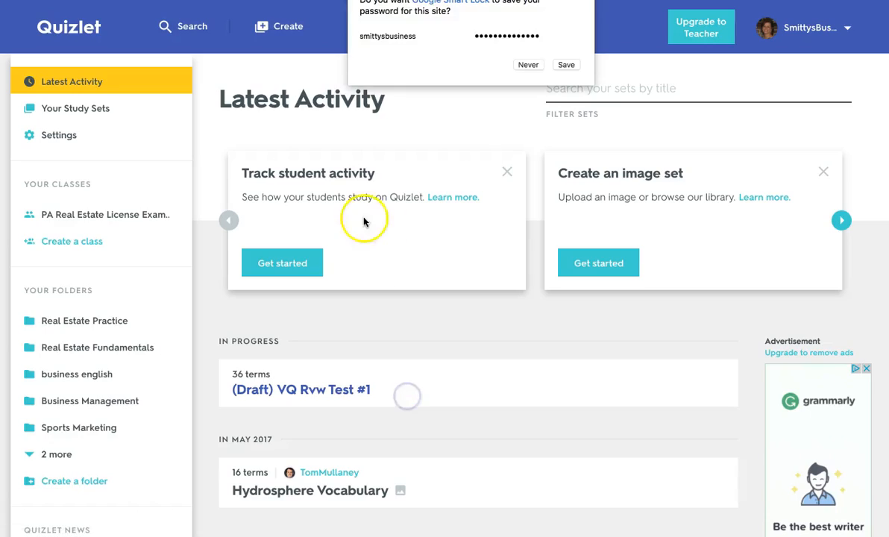
{"action": "left_click", "coordinate": [567, 67]}
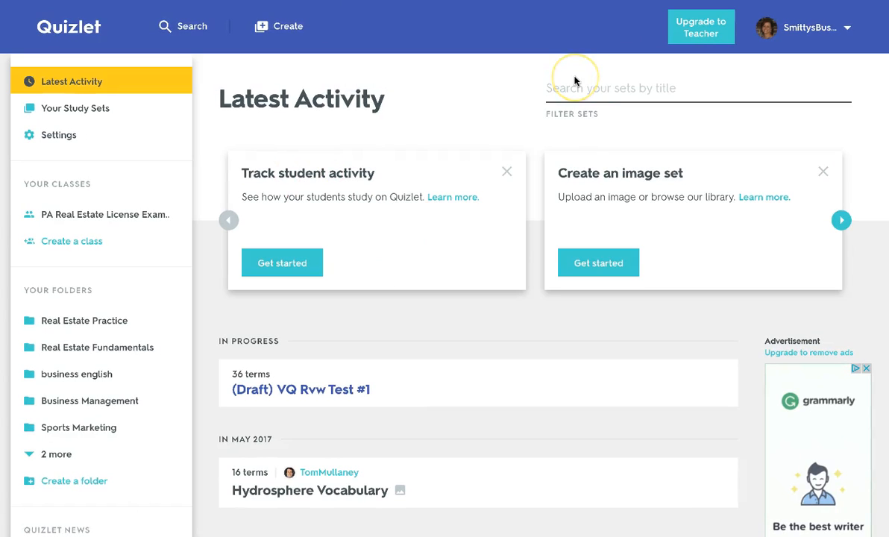
- Open business english > Vocab Quiz #9 flashcards, copy its URL, and return to the Sites tab
{"action": "left_click", "coordinate": [99, 348]}
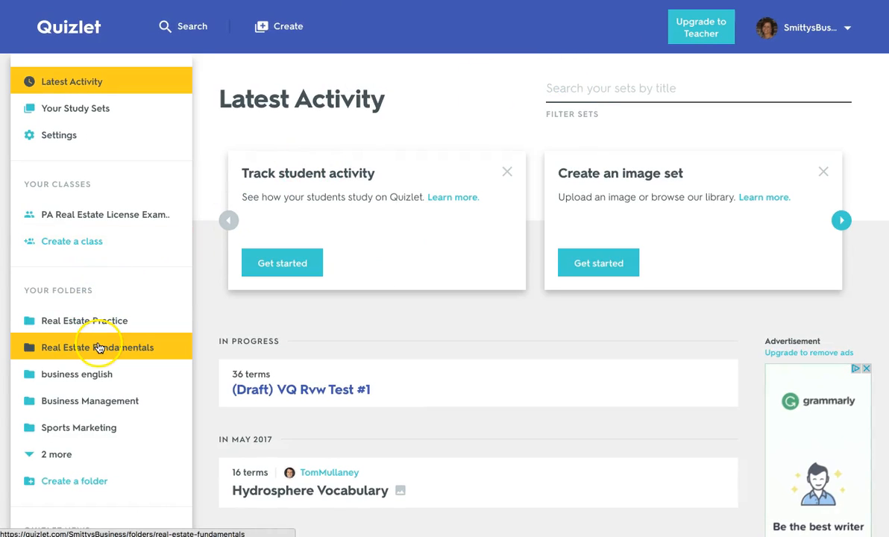
{"action": "left_click", "coordinate": [93, 371]}
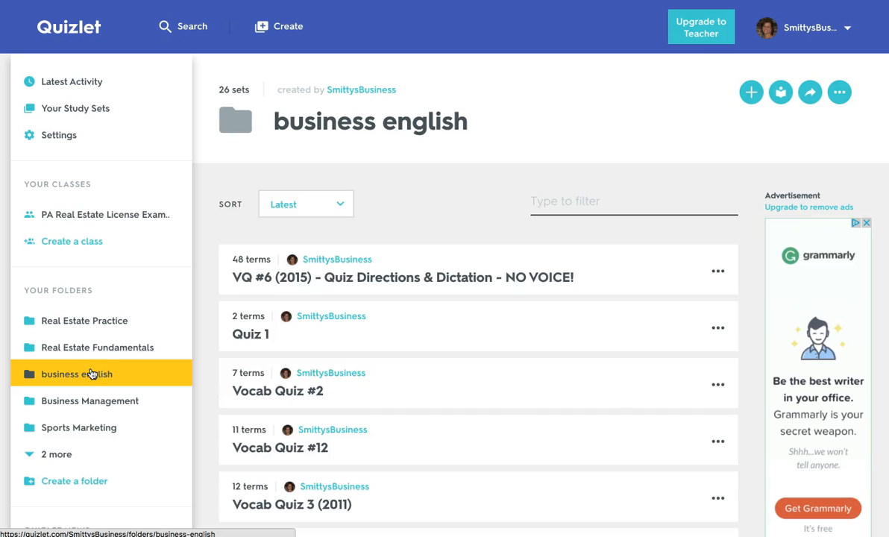
{"action": "scroll", "coordinate": [397, 429], "scroll_direction": "down", "scroll_amount": 7}
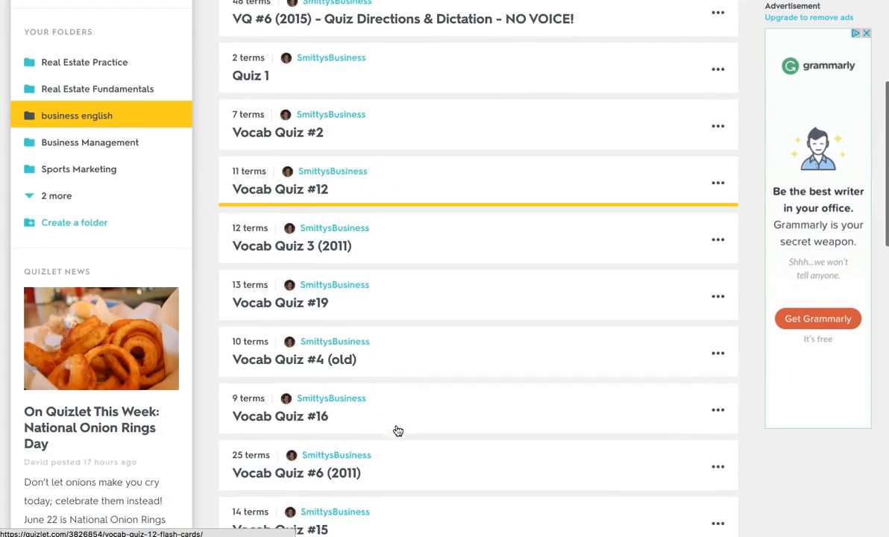
{"action": "left_click", "coordinate": [300, 382]}
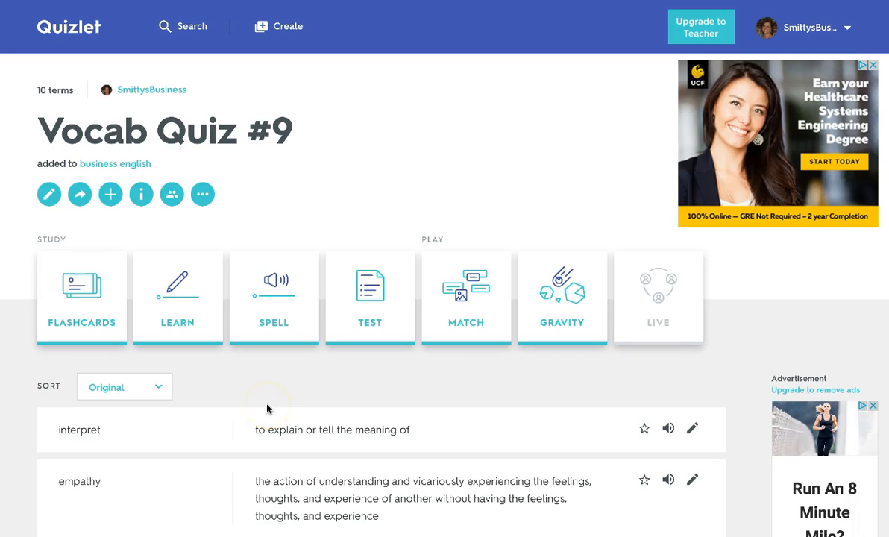
{"action": "left_click", "coordinate": [92, 302]}
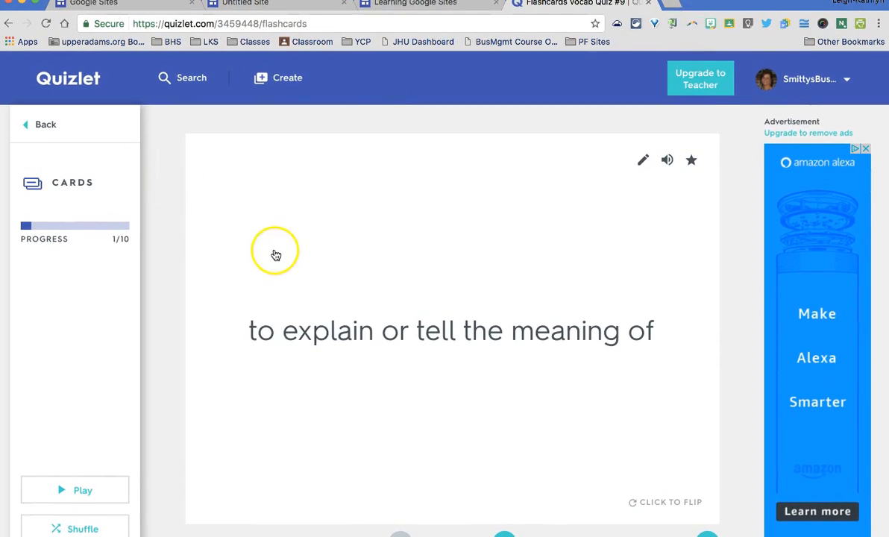
{"action": "left_click", "coordinate": [278, 23]}
{"action": "key", "text": "ctrl+c"}
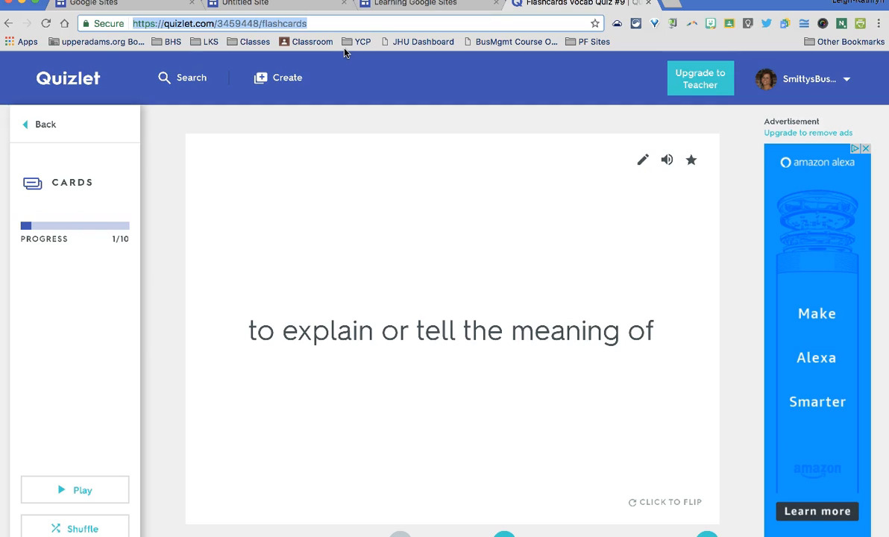
{"action": "left_click", "coordinate": [432, 6]}
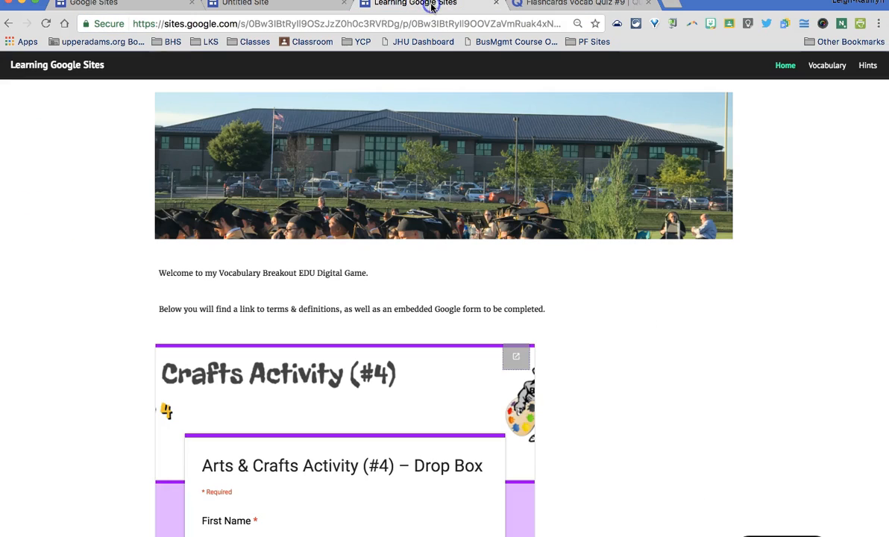
- Exit the full-screen visitor preview and return to the Home page editor
{"action": "scroll", "coordinate": [589, 315], "scroll_direction": "down", "scroll_amount": 1}
{"action": "scroll", "coordinate": [589, 316], "scroll_direction": "up", "scroll_amount": 1}
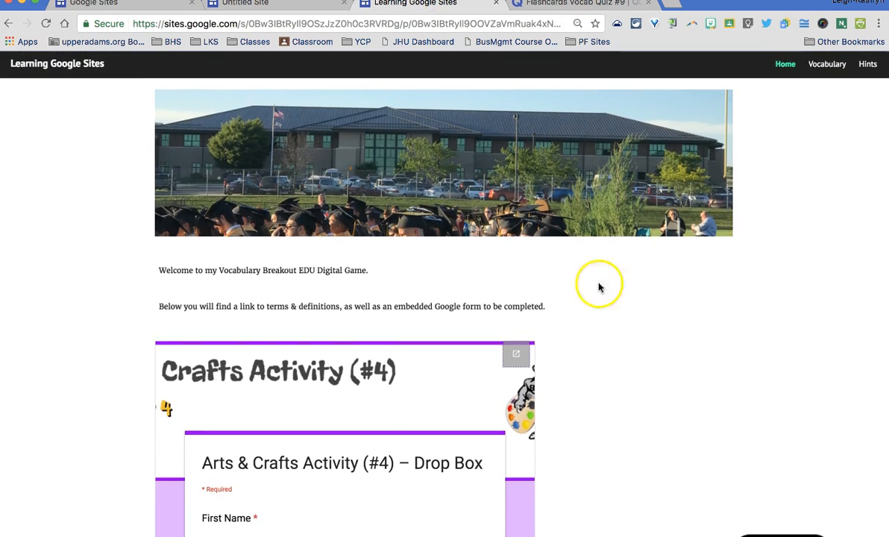
{"action": "key", "text": "ctrl+super+f"}
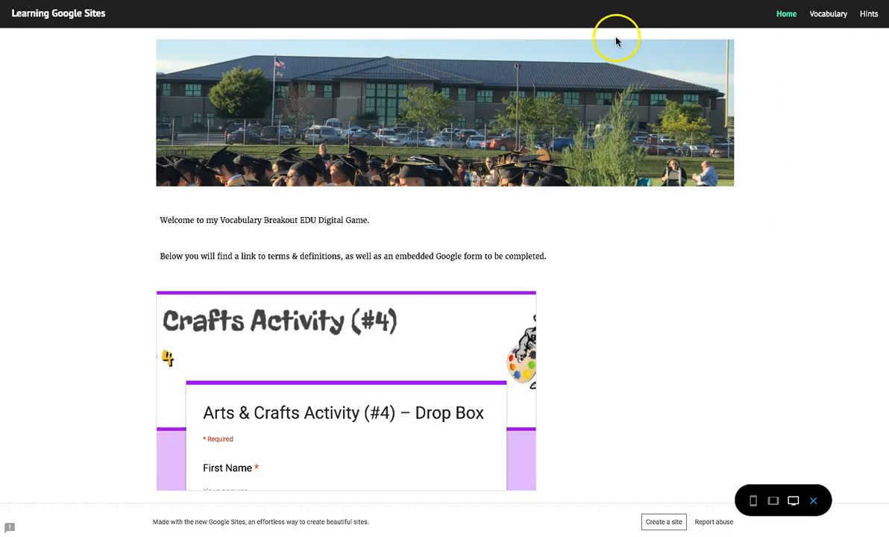
{"action": "left_click", "coordinate": [815, 502]}
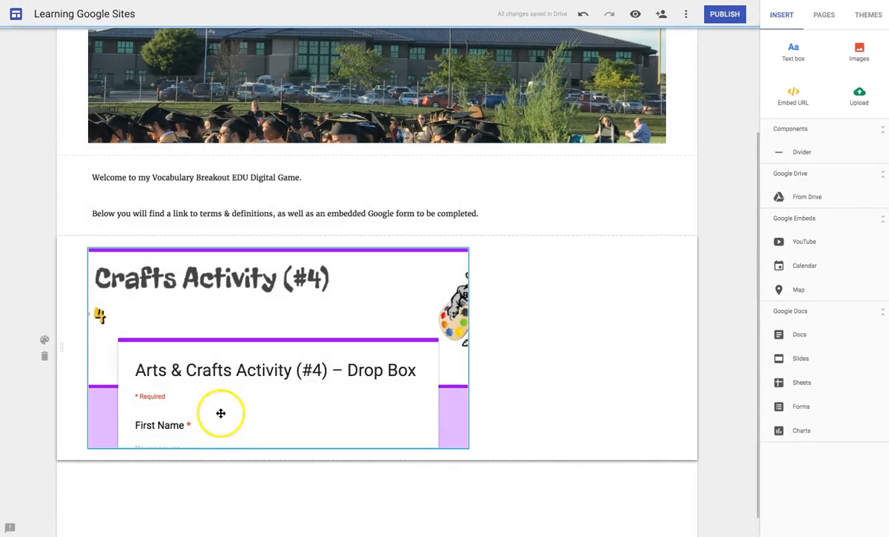
- Embed the pasted Quizlet Vocab Quiz #9 flashcards URL and move it above the Drop Box form
{"action": "left_click", "coordinate": [796, 94]}
{"action": "key", "text": "ctrl+v"}
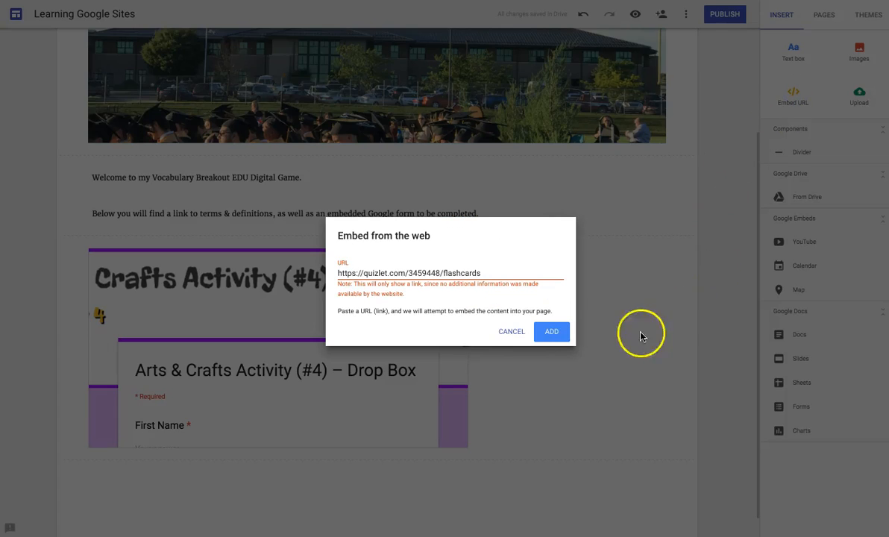
{"action": "left_click", "coordinate": [554, 332]}
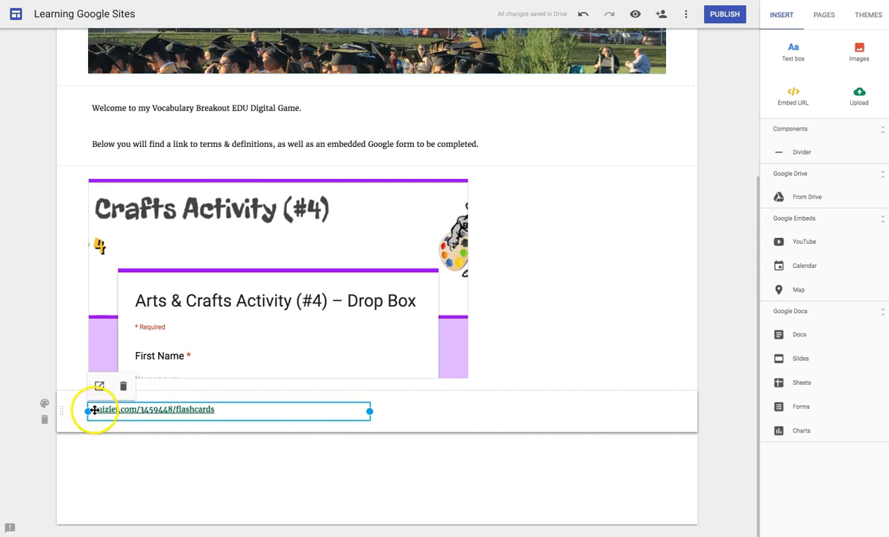
{"action": "left_click", "coordinate": [383, 414]}
{"action": "left_click", "coordinate": [354, 412]}
{"action": "left_click_drag", "start_coordinate": [353, 411], "coordinate": [332, 415]}
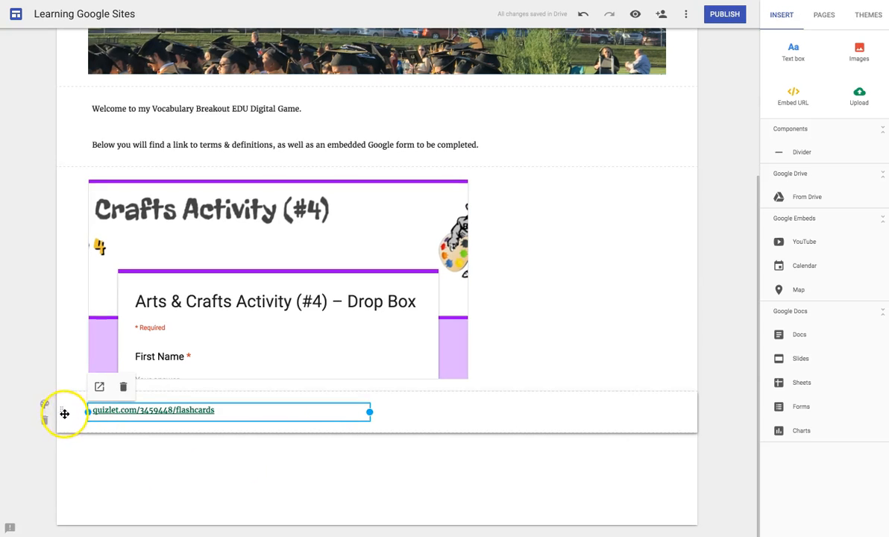
{"action": "left_click_drag", "start_coordinate": [59, 402], "coordinate": [57, 176]}
- Add the line 'Review the Vocab Quiz #9 Terms and Definitions here:' above the Quizlet link
{"action": "left_click", "coordinate": [426, 173]}
{"action": "left_click", "coordinate": [797, 57]}
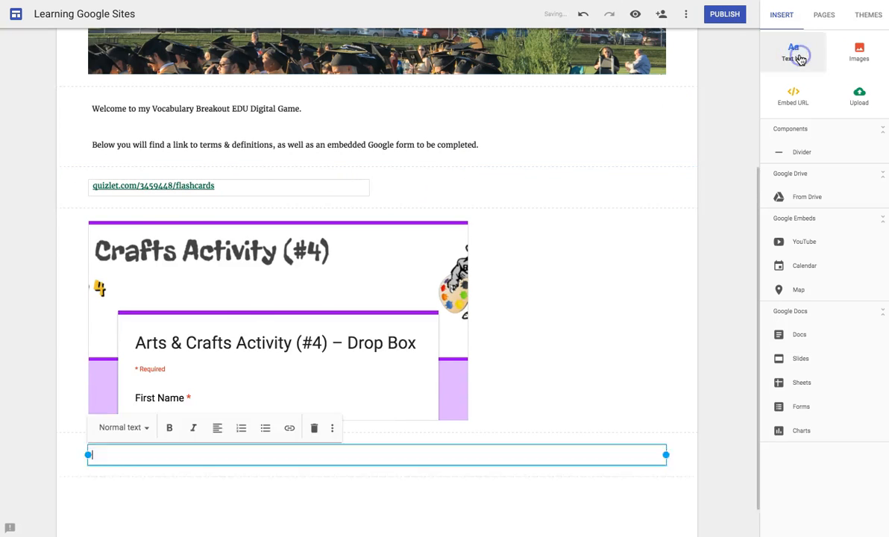
{"action": "left_click", "coordinate": [222, 467]}
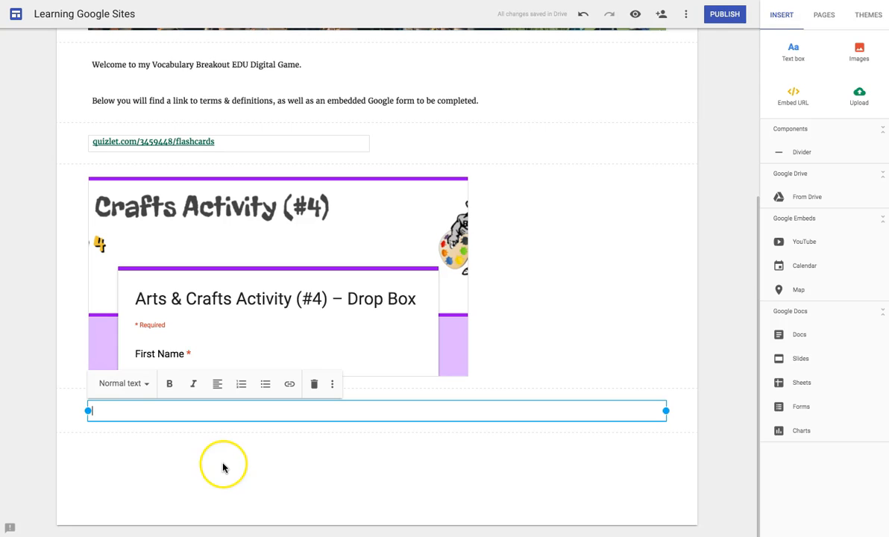
{"action": "type", "text": "Review the Vocab Quiz #9 Terms and Definitions here:"}
{"action": "left_click", "coordinate": [65, 414]}
{"action": "left_click_drag", "start_coordinate": [65, 415], "coordinate": [60, 132]}
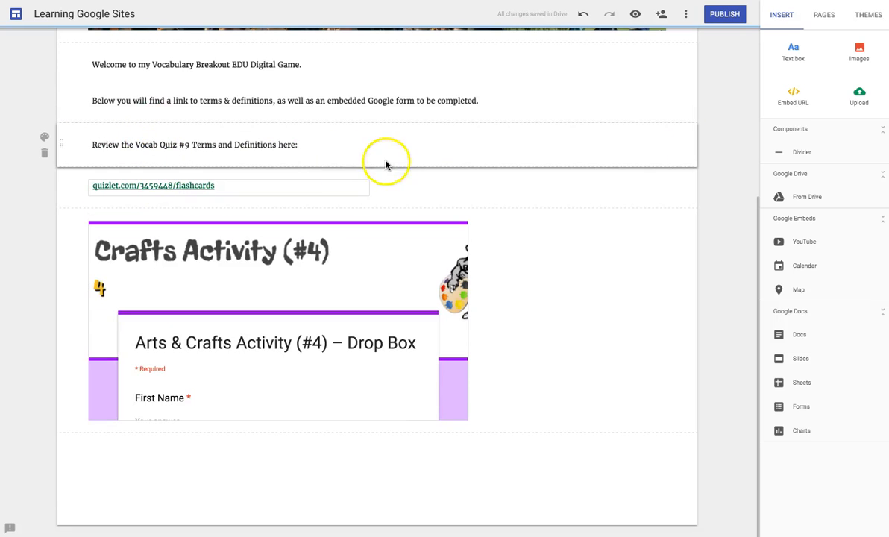
- Add two dividers, one above the review line and one between the link and the form
{"action": "left_click", "coordinate": [809, 152]}
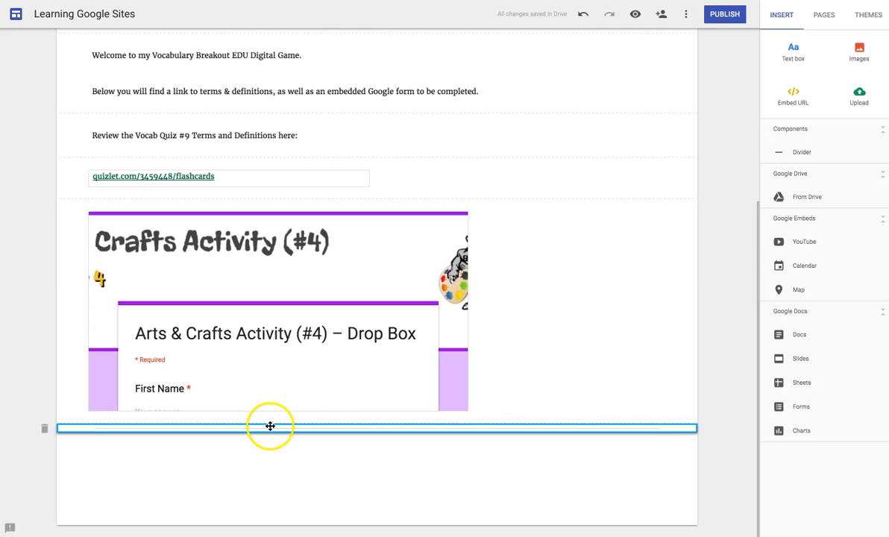
{"action": "left_click_drag", "start_coordinate": [270, 426], "coordinate": [250, 111]}
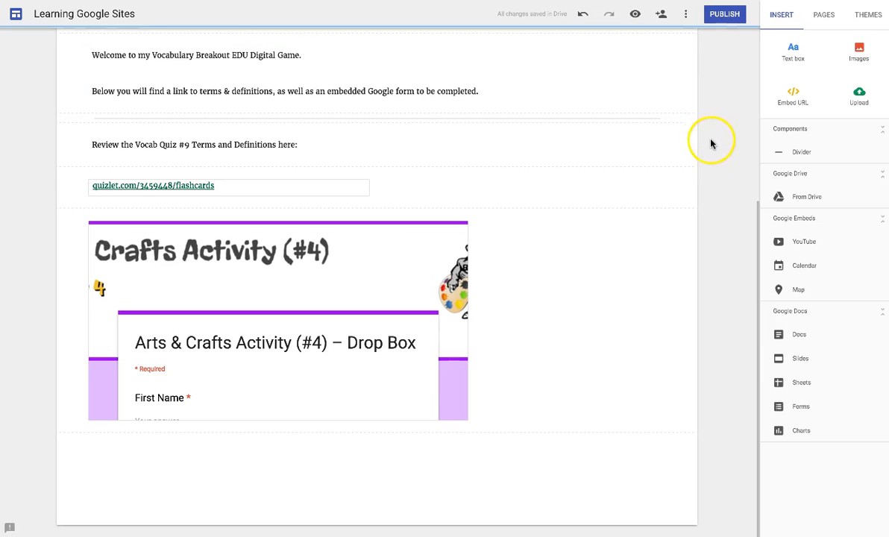
{"action": "left_click", "coordinate": [799, 152]}
{"action": "left_click_drag", "start_coordinate": [488, 426], "coordinate": [491, 204]}
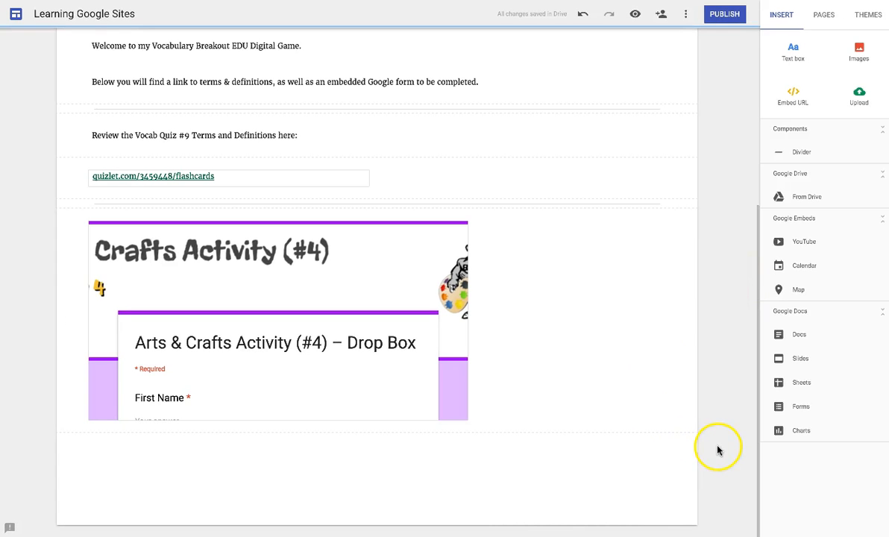
- Embed the BookSnaps Slides presentation on the home page and enlarge it
{"action": "left_click", "coordinate": [803, 361]}
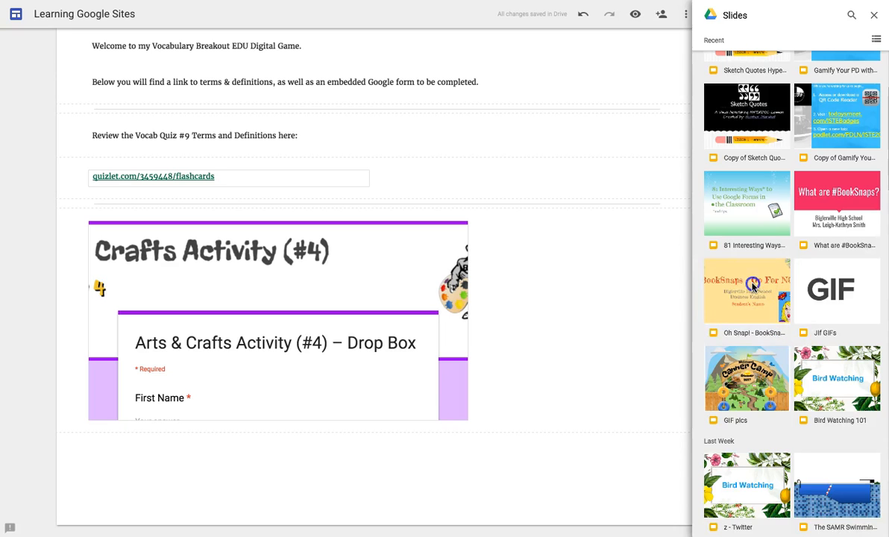
{"action": "left_click", "coordinate": [754, 285]}
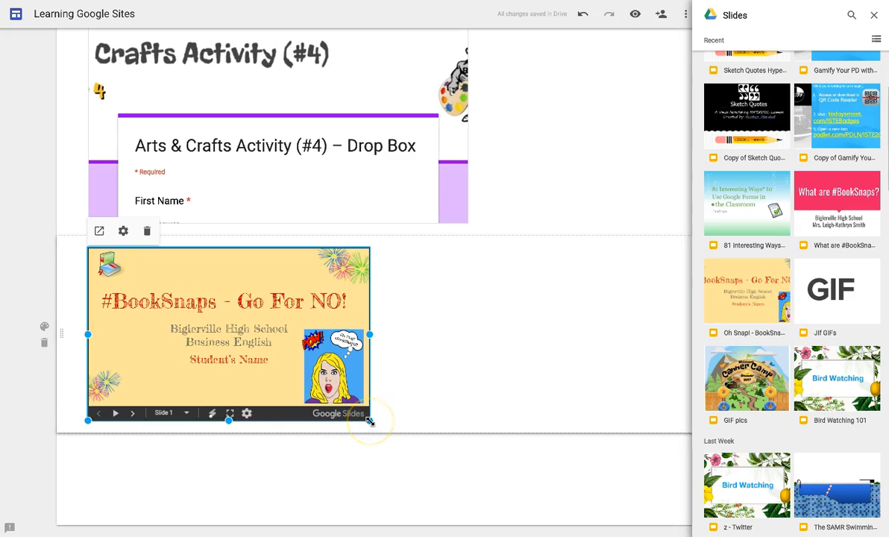
{"action": "left_click_drag", "start_coordinate": [370, 421], "coordinate": [533, 536]}
{"action": "left_click", "coordinate": [533, 536]}
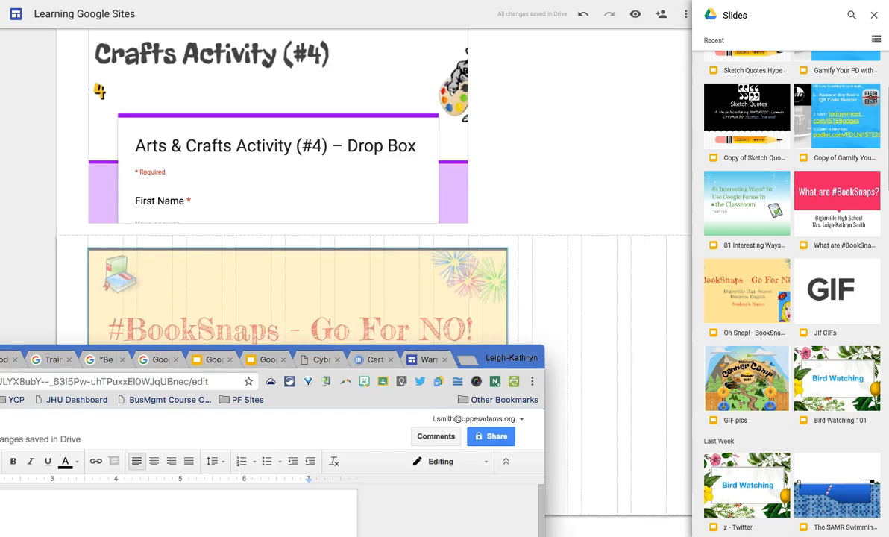
{"action": "left_click", "coordinate": [635, 448]}
{"action": "left_click", "coordinate": [874, 15]}
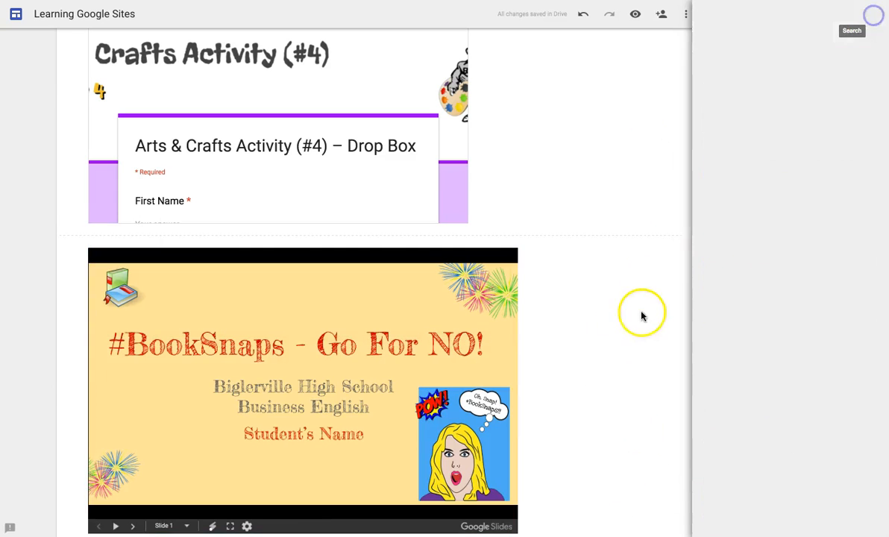
{"action": "scroll", "coordinate": [640, 332], "scroll_direction": "down", "scroll_amount": 3}
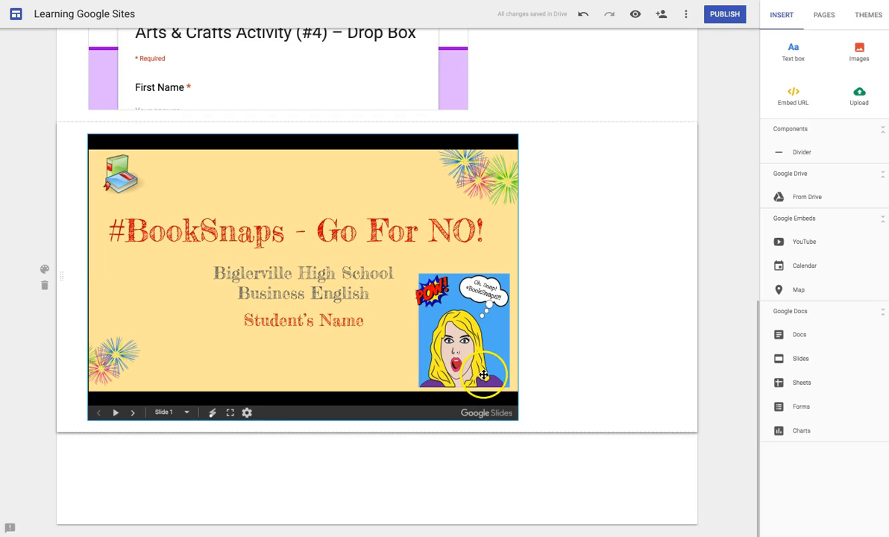
{"action": "left_click", "coordinate": [457, 348]}
{"action": "left_click_drag", "start_coordinate": [517, 419], "coordinate": [673, 509]}
- Enlarge the Drop Box form embed, then preview the home page
{"action": "scroll", "coordinate": [411, 313], "scroll_direction": "up", "scroll_amount": 5}
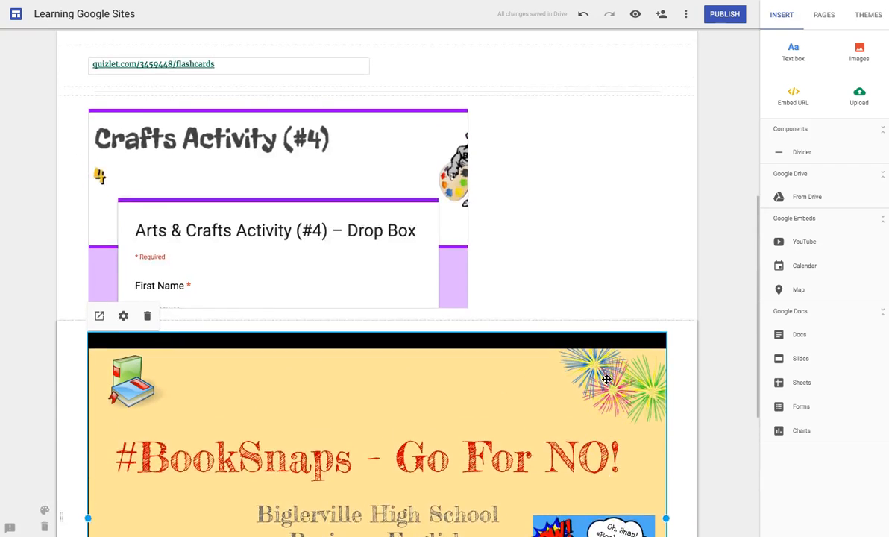
{"action": "left_click", "coordinate": [411, 313]}
{"action": "left_click_drag", "start_coordinate": [469, 391], "coordinate": [684, 509]}
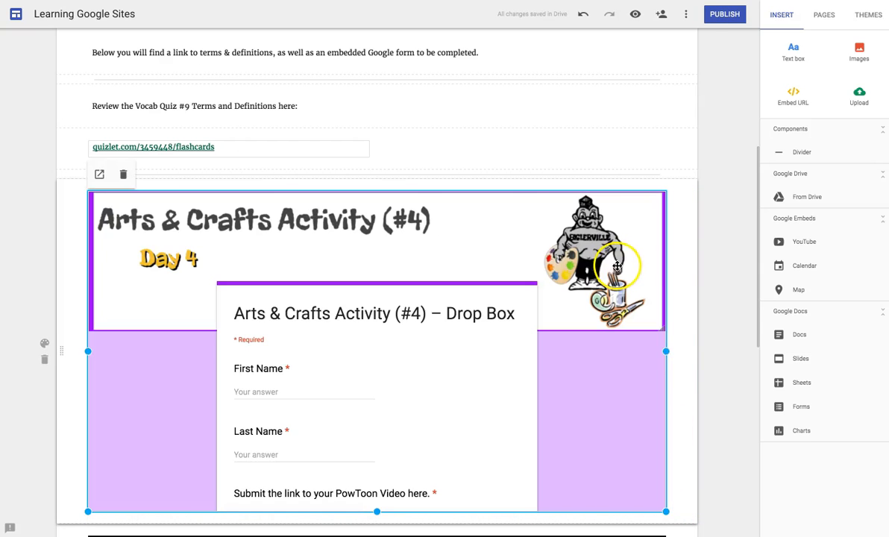
{"action": "scroll", "coordinate": [531, 404], "scroll_direction": "down", "scroll_amount": 6}
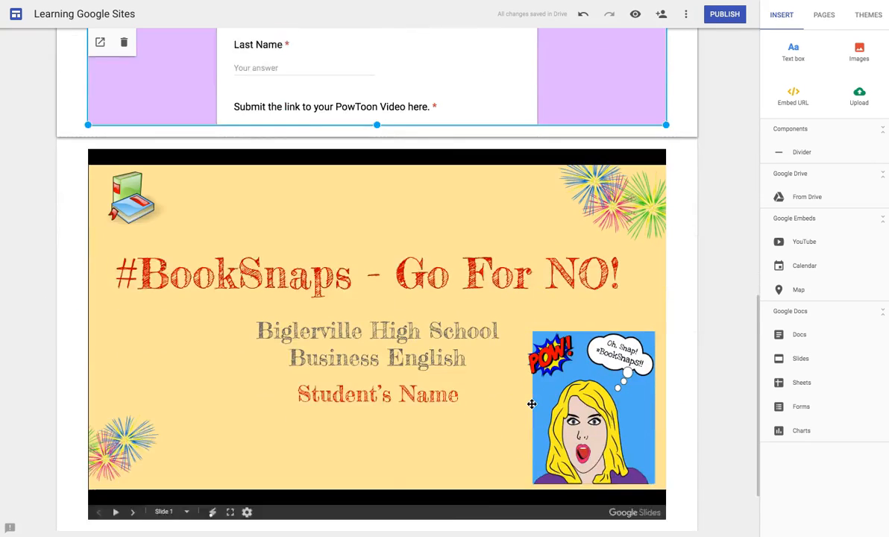
{"action": "scroll", "coordinate": [532, 403], "scroll_direction": "up", "scroll_amount": 5}
{"action": "scroll", "coordinate": [531, 403], "scroll_direction": "up", "scroll_amount": 5}
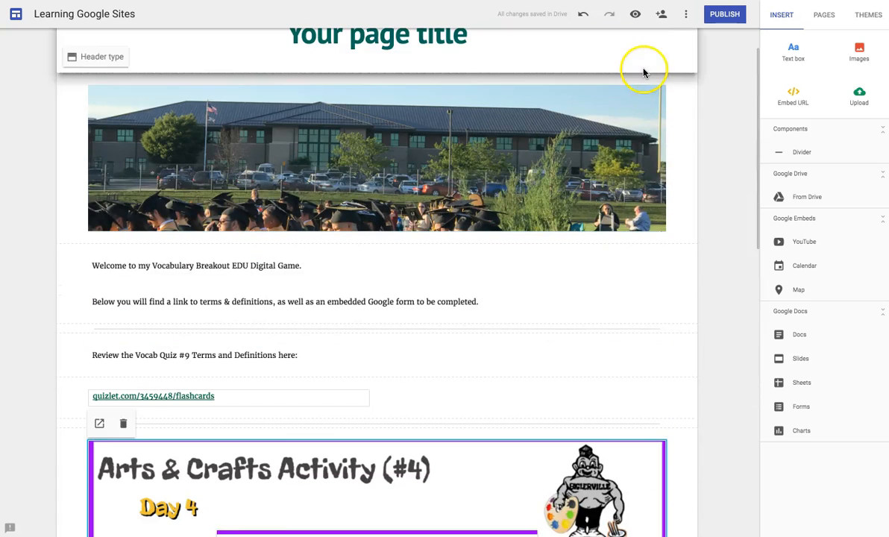
{"action": "left_click", "coordinate": [636, 15]}
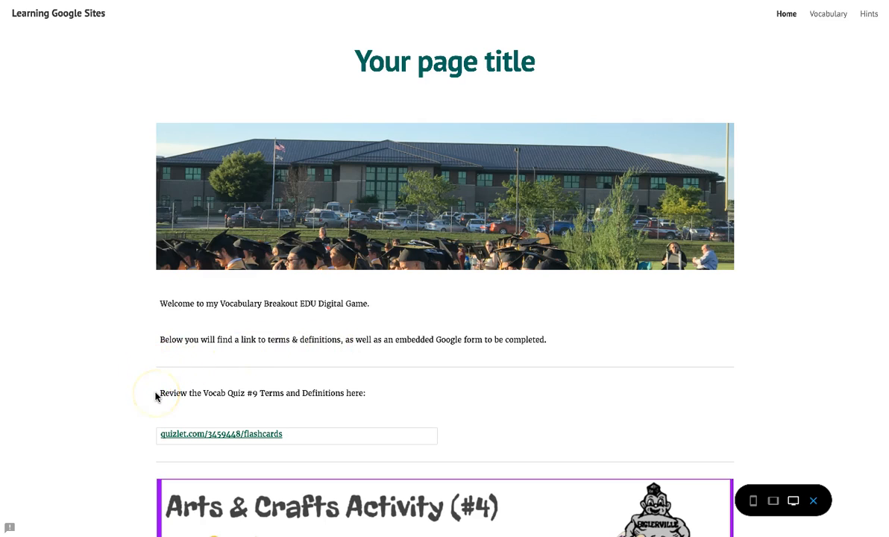
- Step the BookSnaps slideshow forward and back, pause it, and exit the preview
{"action": "scroll", "coordinate": [155, 440], "scroll_direction": "down", "scroll_amount": 5}
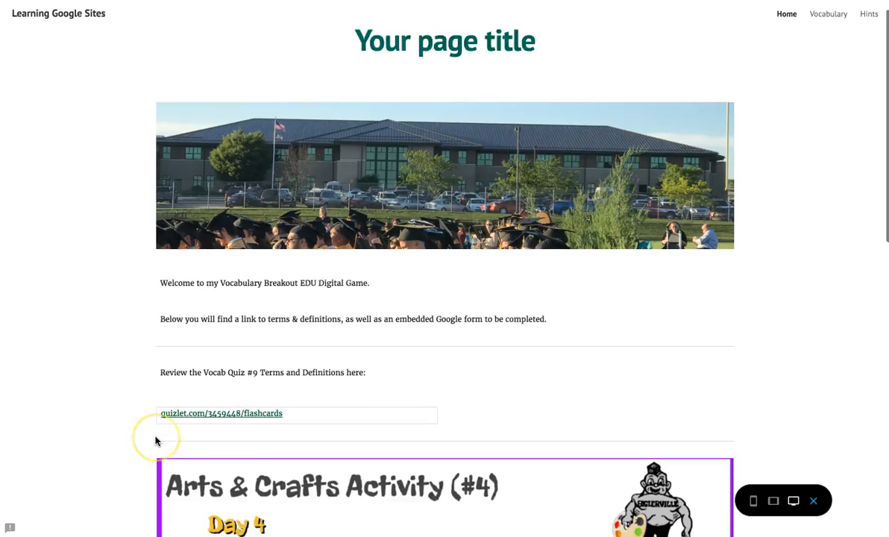
{"action": "scroll", "coordinate": [299, 310], "scroll_direction": "down", "scroll_amount": 6}
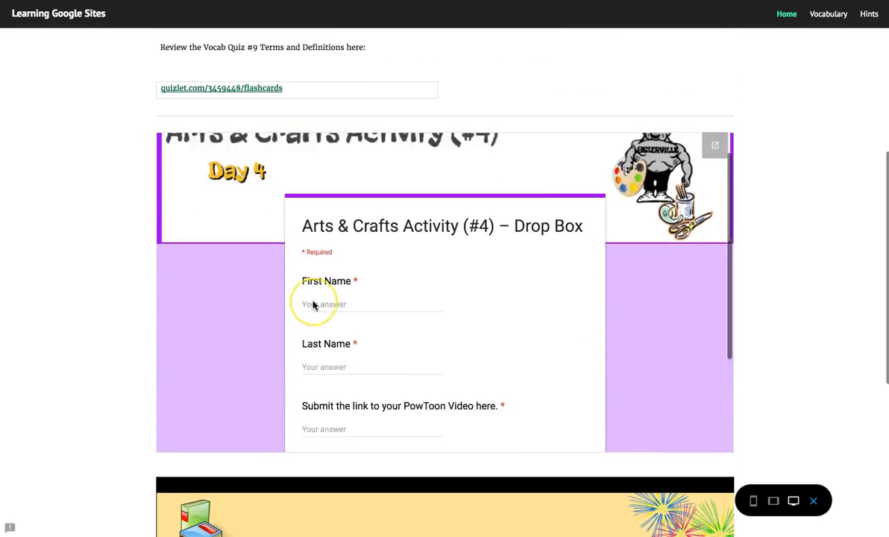
{"action": "scroll", "coordinate": [82, 301], "scroll_direction": "down", "scroll_amount": 3}
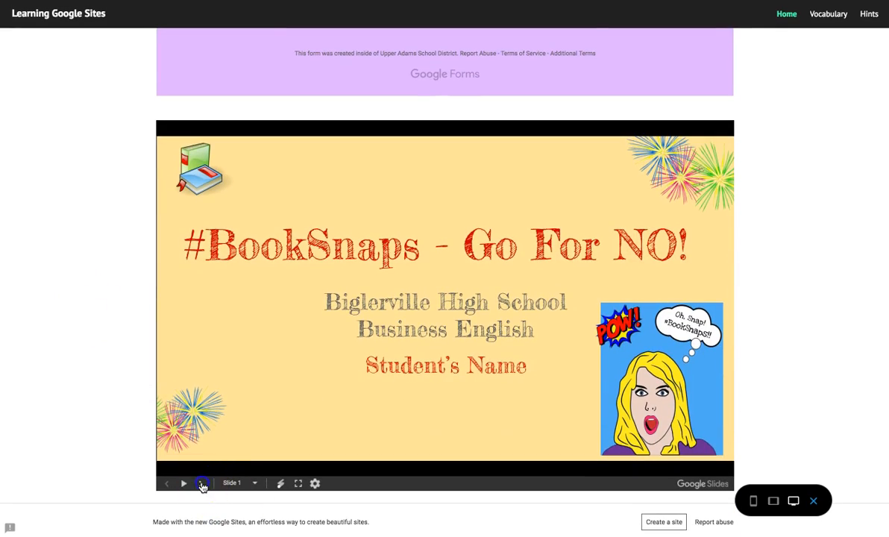
{"action": "left_click", "coordinate": [202, 484]}
{"action": "left_click", "coordinate": [202, 484]}
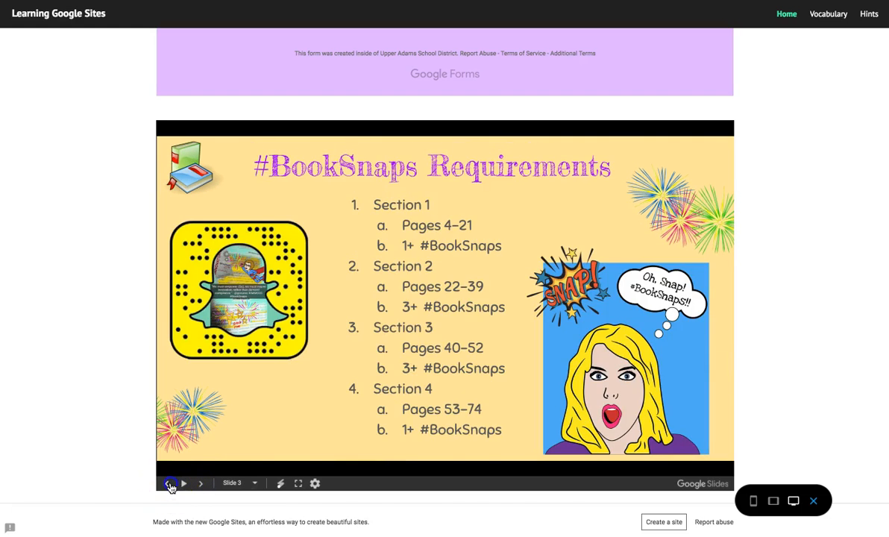
{"action": "left_click", "coordinate": [169, 484]}
{"action": "left_click", "coordinate": [169, 484]}
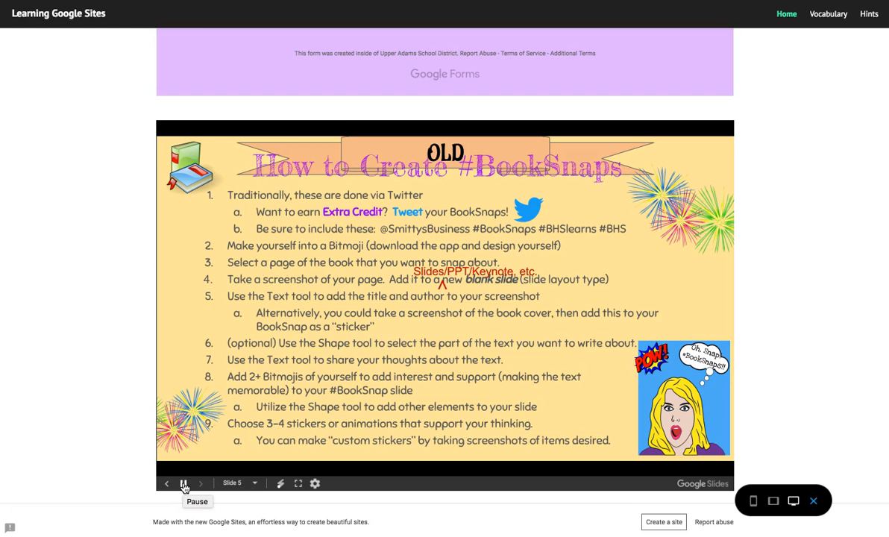
{"action": "left_click", "coordinate": [184, 485]}
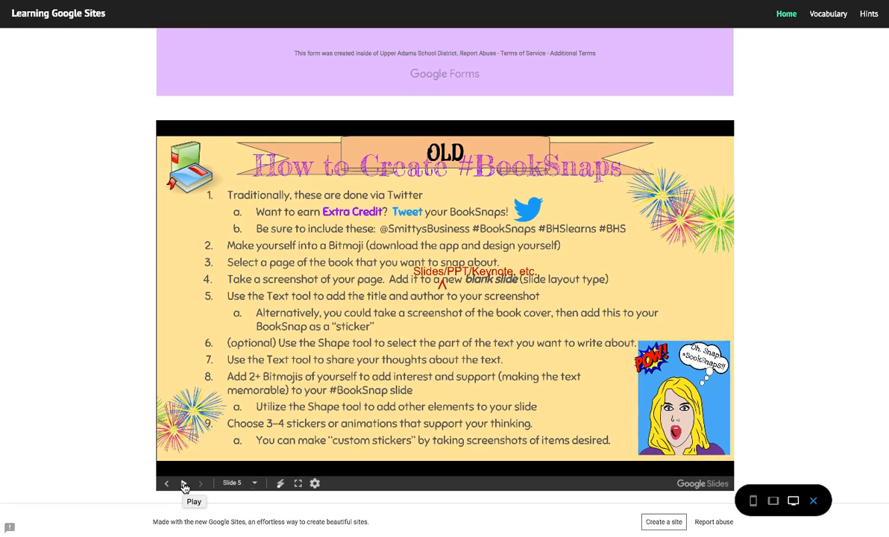
{"action": "scroll", "coordinate": [134, 440], "scroll_direction": "up", "scroll_amount": 15}
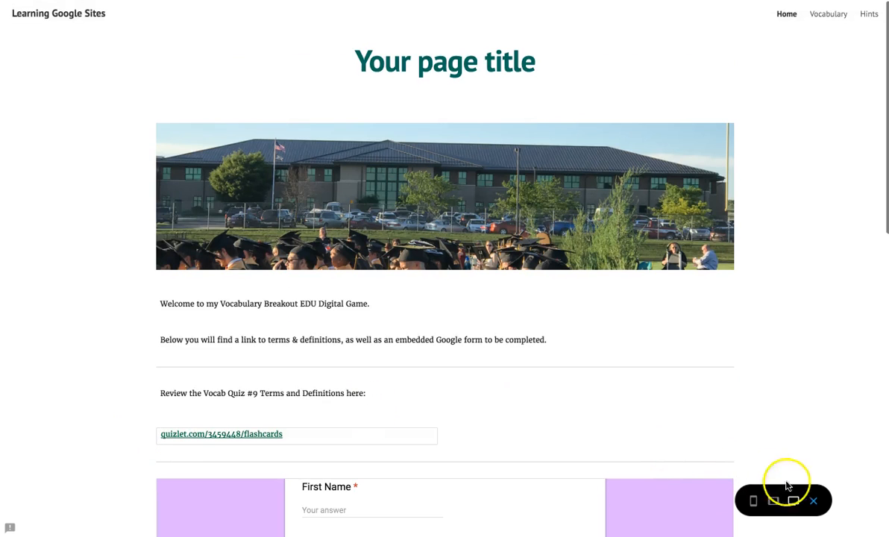
{"action": "left_click", "coordinate": [815, 502]}
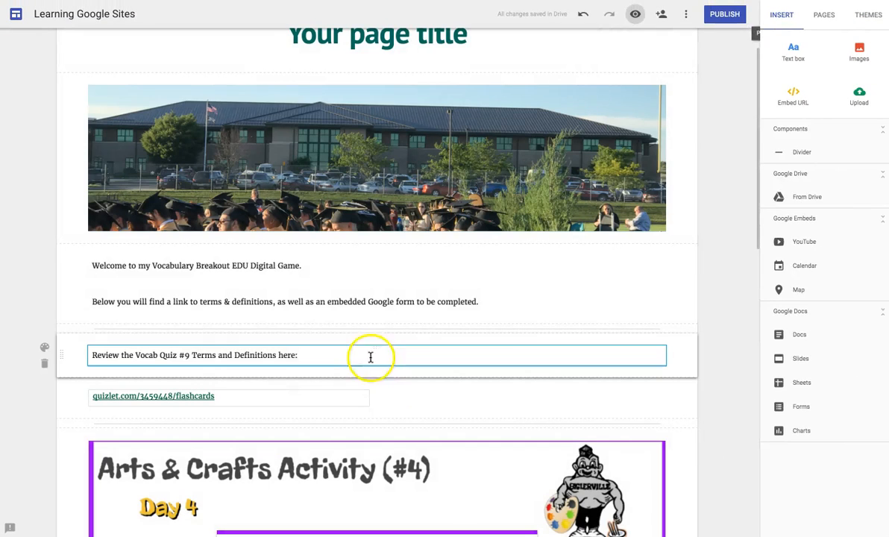
- Turn the end of the review line into a 'Vocab Flashcards' link to the Quizlet set
{"action": "left_click", "coordinate": [369, 357]}
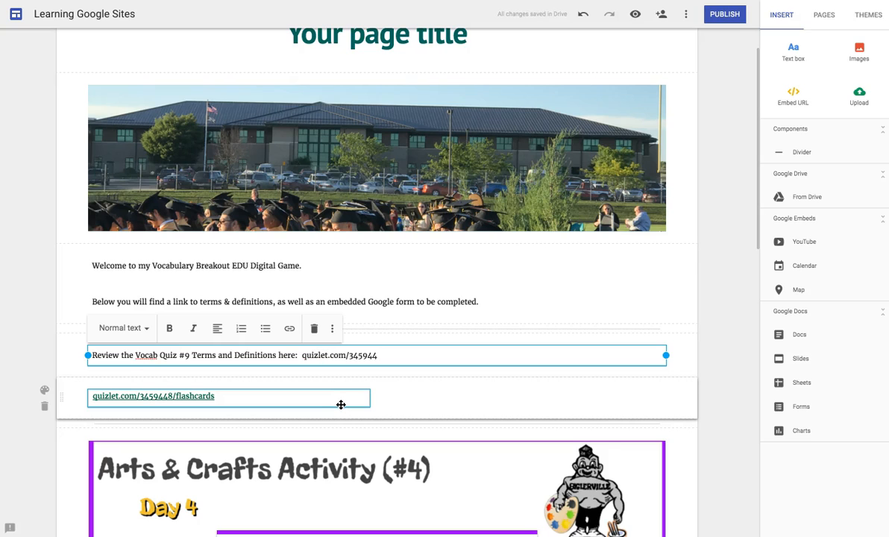
{"action": "type", "text": "shcards"}
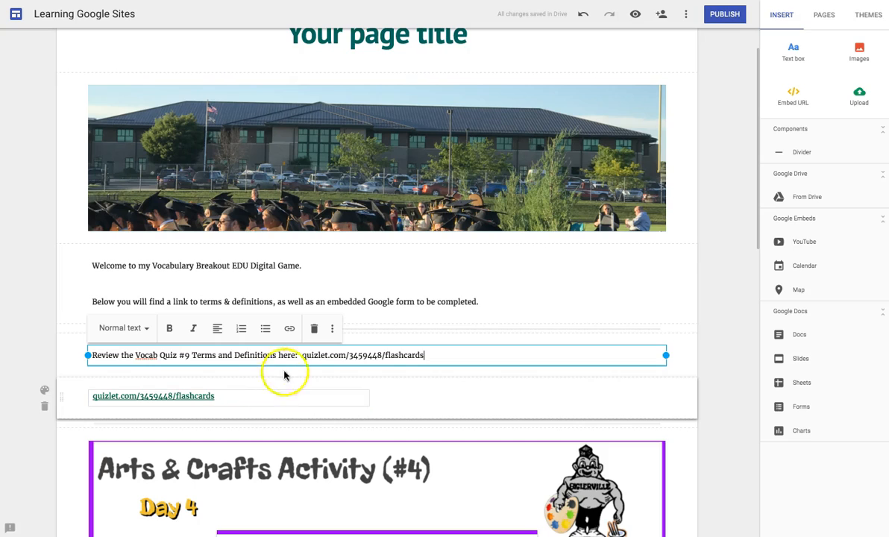
{"action": "left_click", "coordinate": [303, 356]}
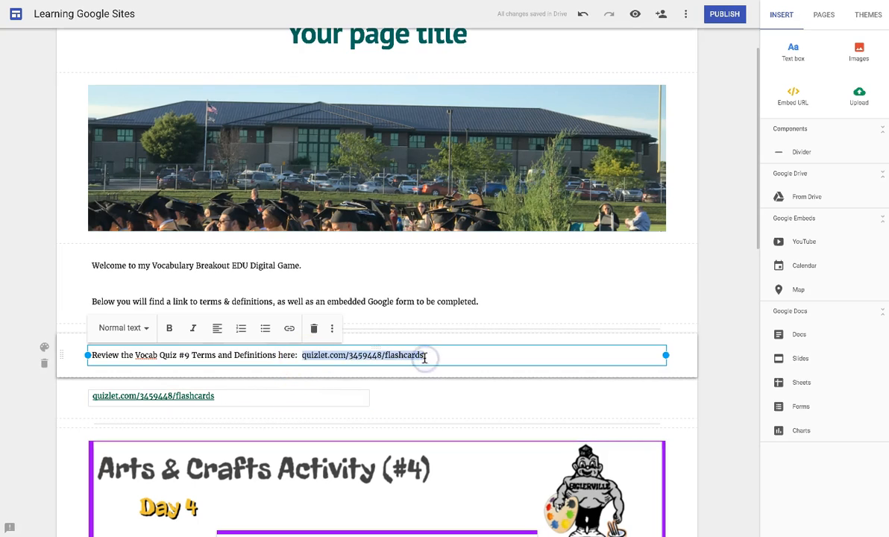
{"action": "left_click", "coordinate": [290, 329]}
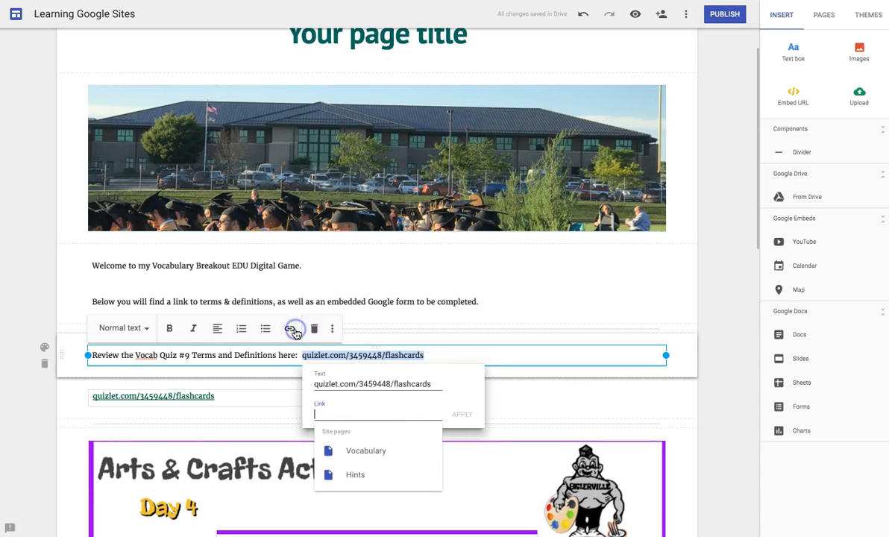
{"action": "left_click", "coordinate": [379, 383]}
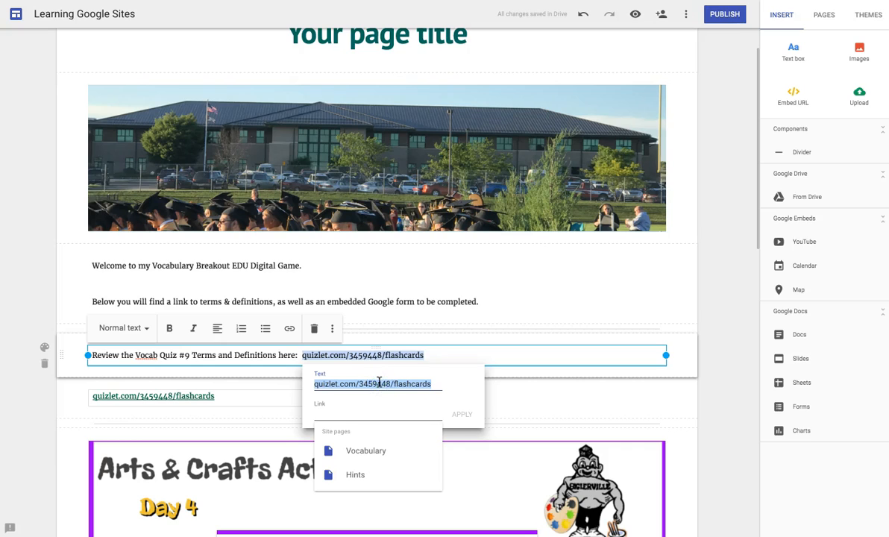
{"action": "left_click", "coordinate": [366, 411]}
{"action": "type", "text": "quizlet.com/3459448/flashcards"}
{"action": "triple_click", "coordinate": [372, 385]}
{"action": "type", "text": "F"}
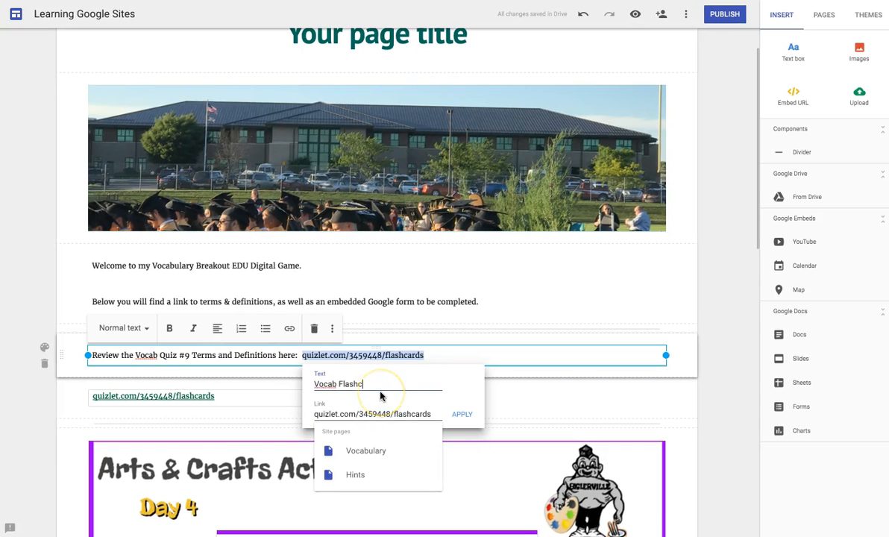
{"action": "left_click", "coordinate": [465, 415]}
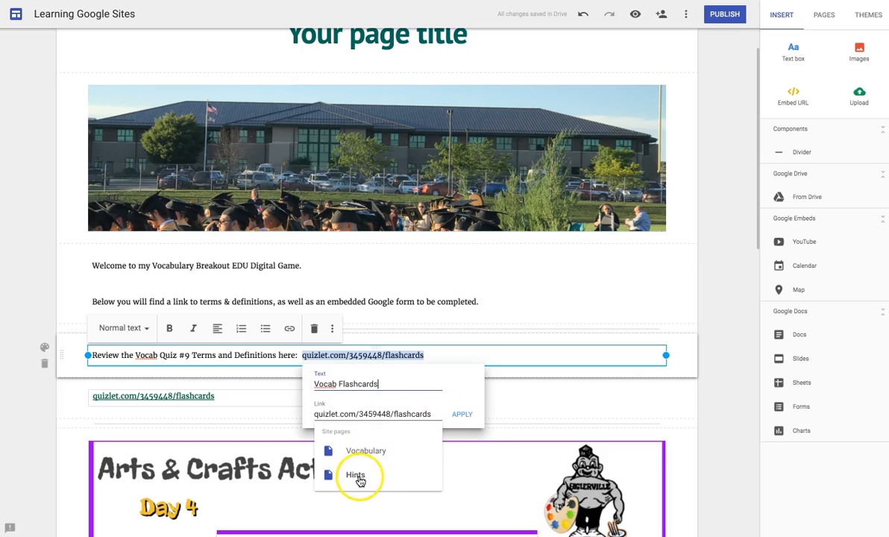
{"action": "left_click", "coordinate": [471, 419]}
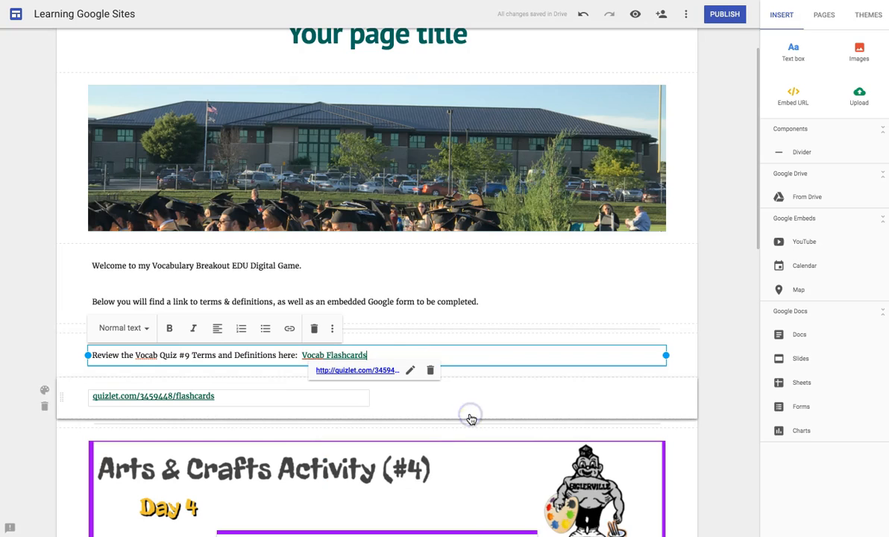
- Delete the old Quizlet link box and preview the site again
{"action": "left_click", "coordinate": [501, 383]}
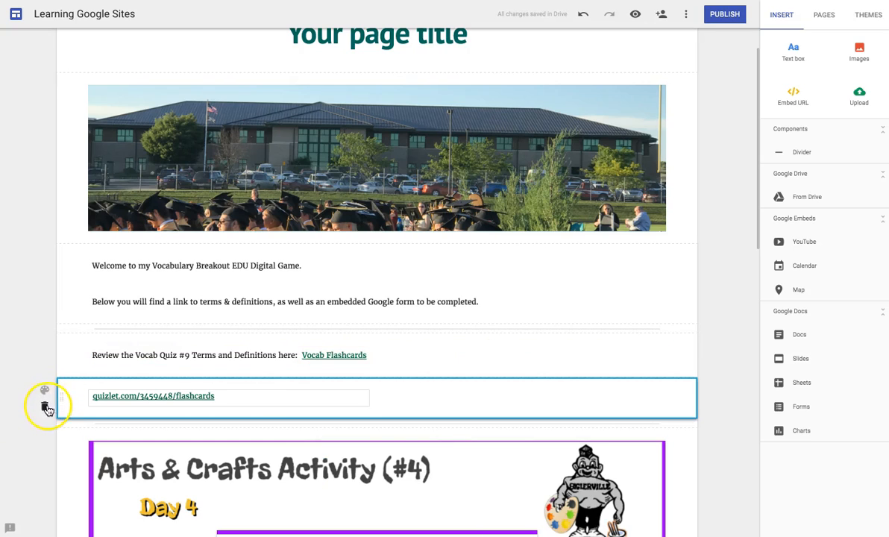
{"action": "left_click", "coordinate": [45, 408]}
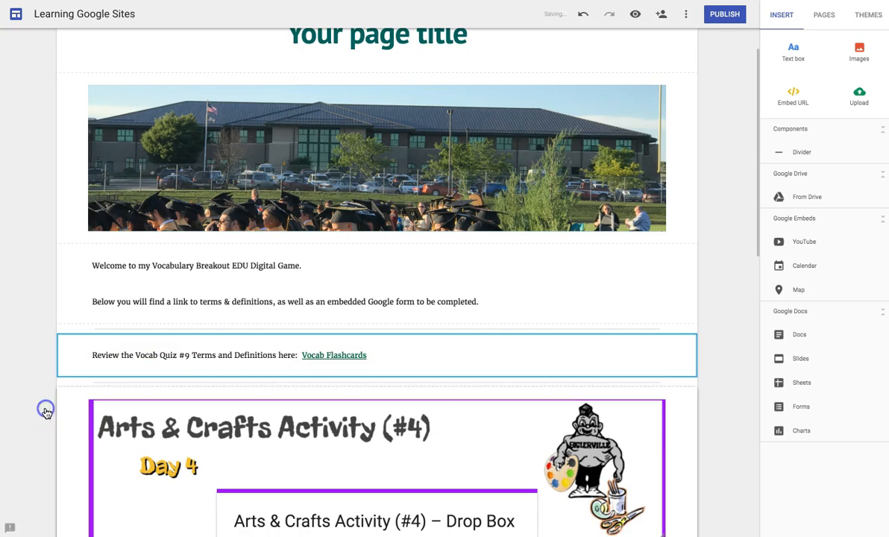
{"action": "left_click", "coordinate": [637, 17]}
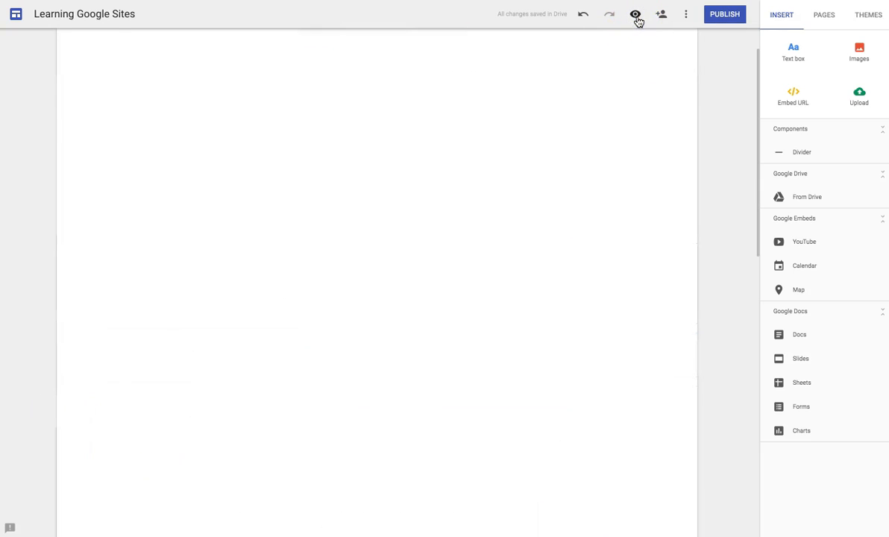
- Follow the Vocab Flashcards link to Quizlet and flip card 1 to 'interpret' and back
{"action": "scroll", "coordinate": [468, 253], "scroll_direction": "down", "scroll_amount": 3}
{"action": "left_click", "coordinate": [411, 279]}
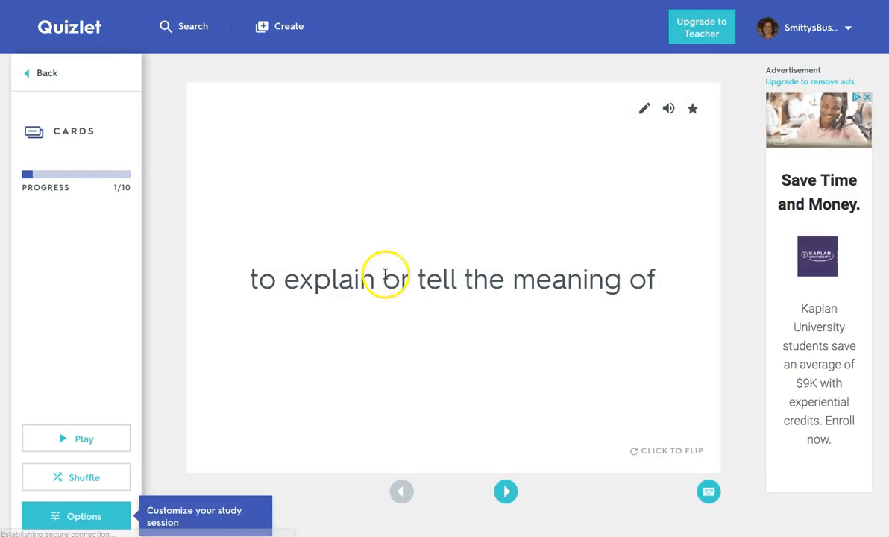
{"action": "left_click", "coordinate": [96, 440]}
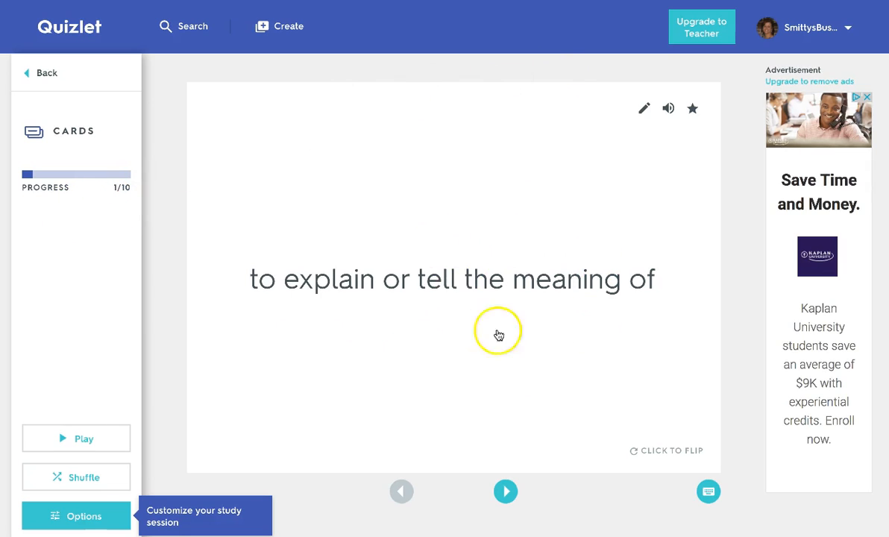
{"action": "left_click", "coordinate": [670, 451]}
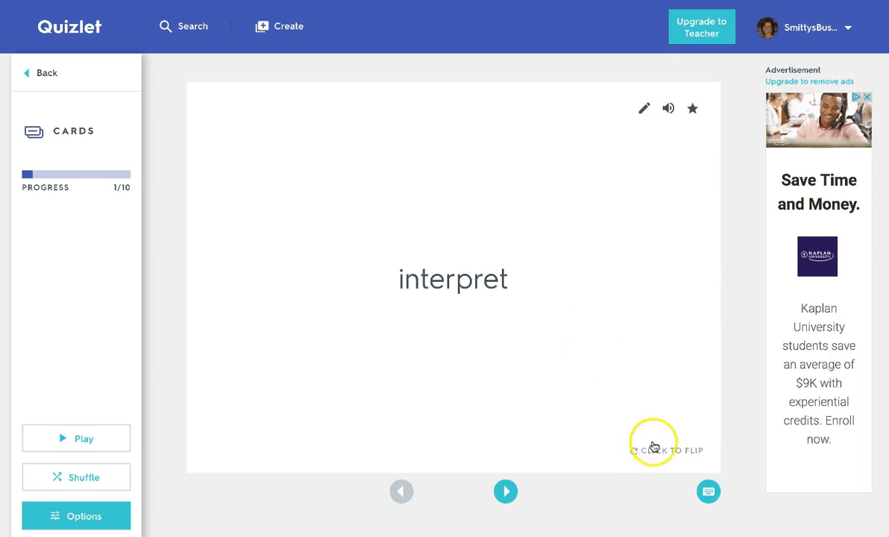
{"action": "left_click", "coordinate": [658, 451]}
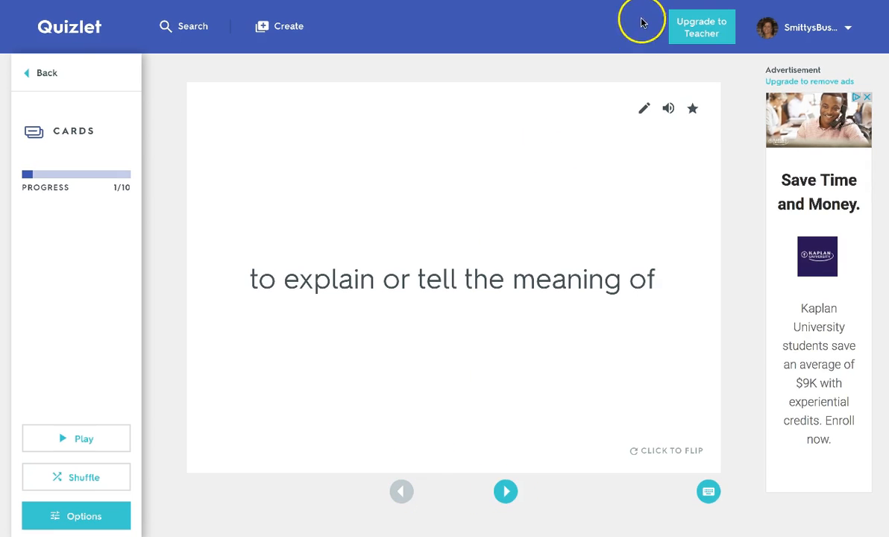
- Retitle the home page 'Vocab Breakout EDU Digital Game', widened to fit one line
{"action": "key", "text": "super+w"}
{"action": "scroll", "coordinate": [436, 228], "scroll_direction": "up", "scroll_amount": 2}
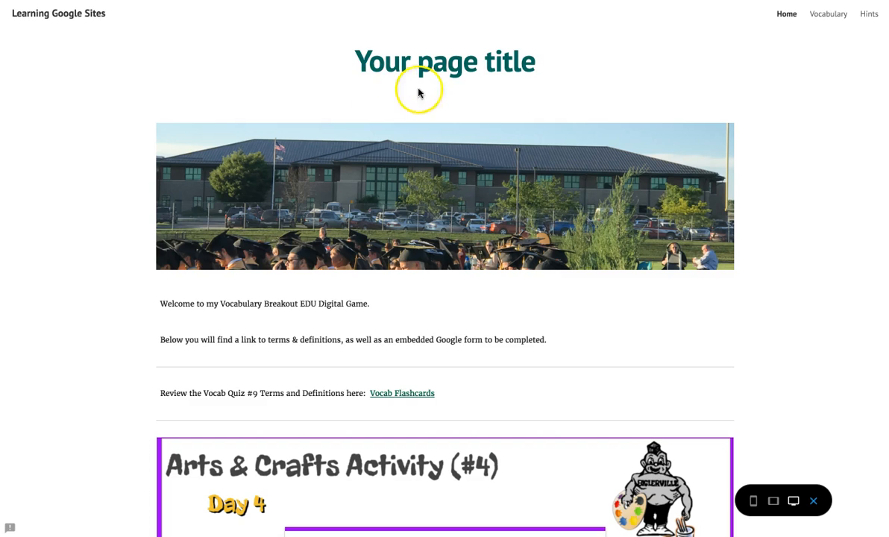
{"action": "left_click", "coordinate": [813, 501]}
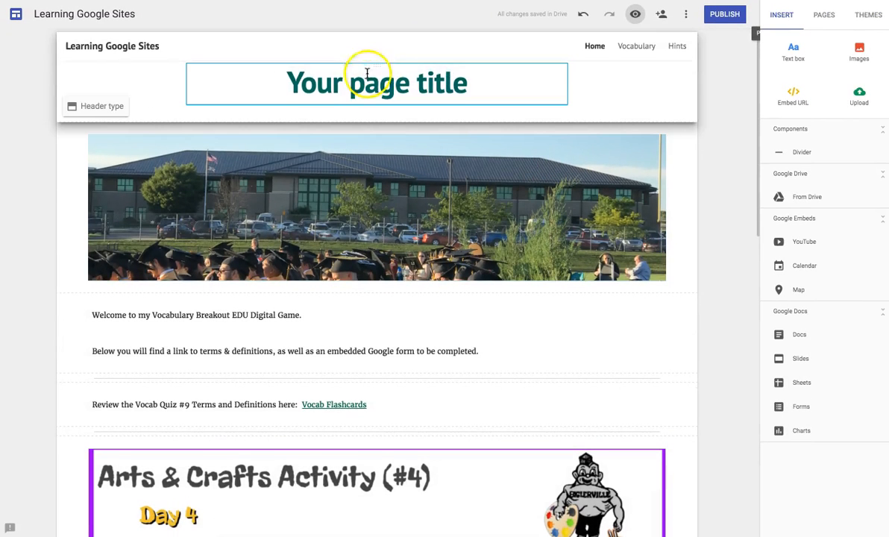
{"action": "triple_click", "coordinate": [362, 85]}
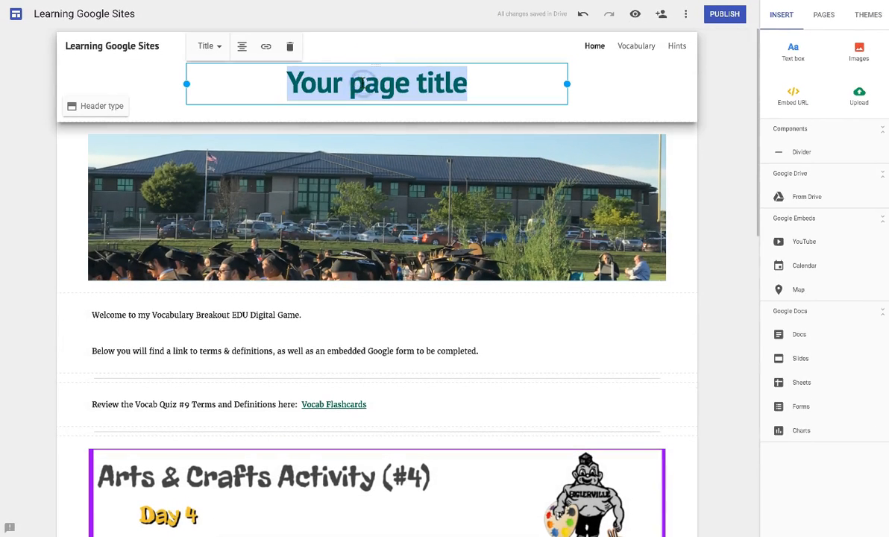
{"action": "type", "text": "Vocab Breakout EDU Digital Game"}
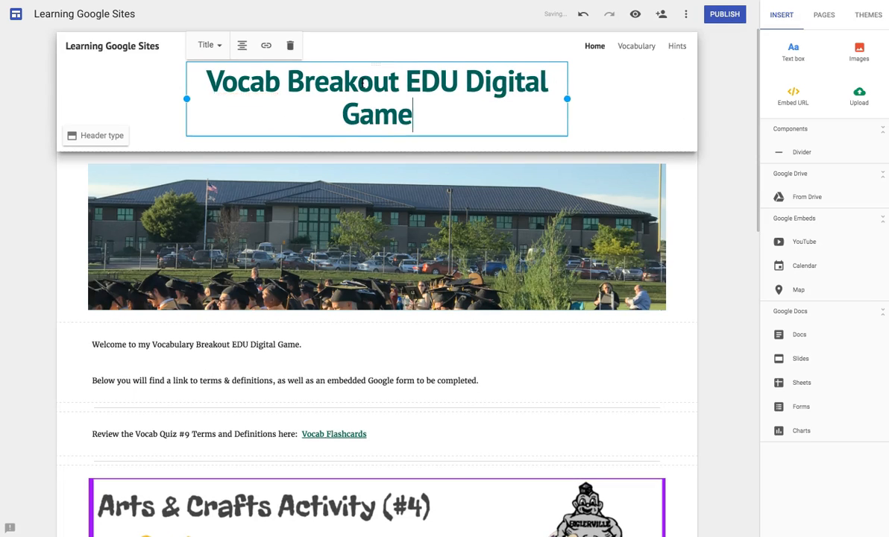
{"action": "left_click_drag", "start_coordinate": [570, 99], "coordinate": [616, 86]}
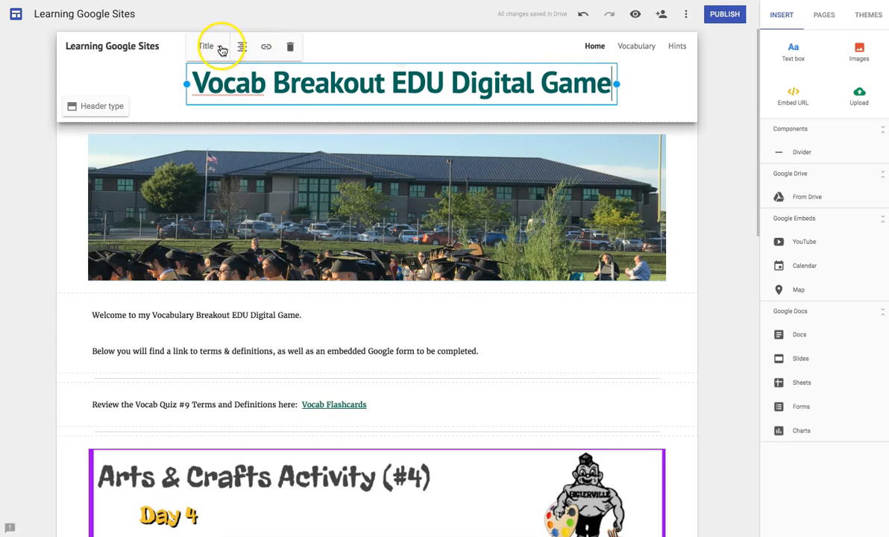
{"action": "left_click", "coordinate": [645, 107]}
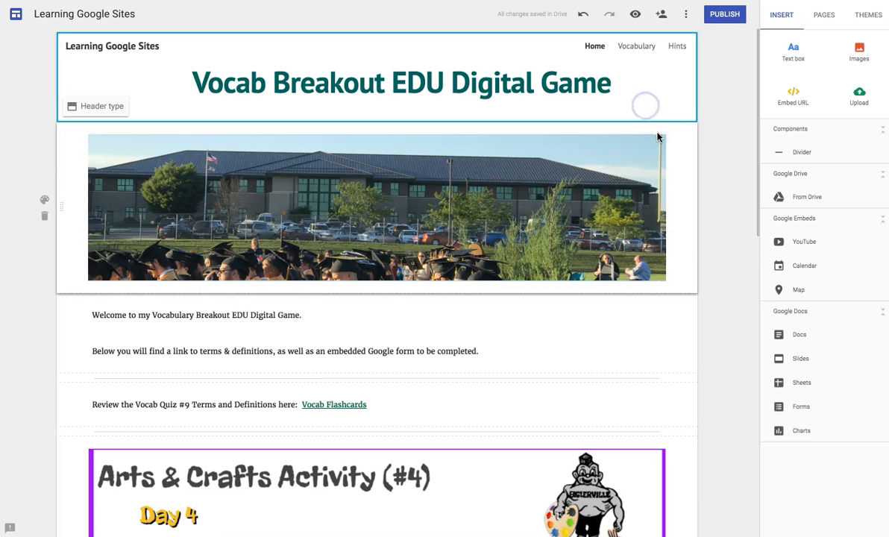
{"action": "scroll", "coordinate": [680, 215], "scroll_direction": "down", "scroll_amount": 9}
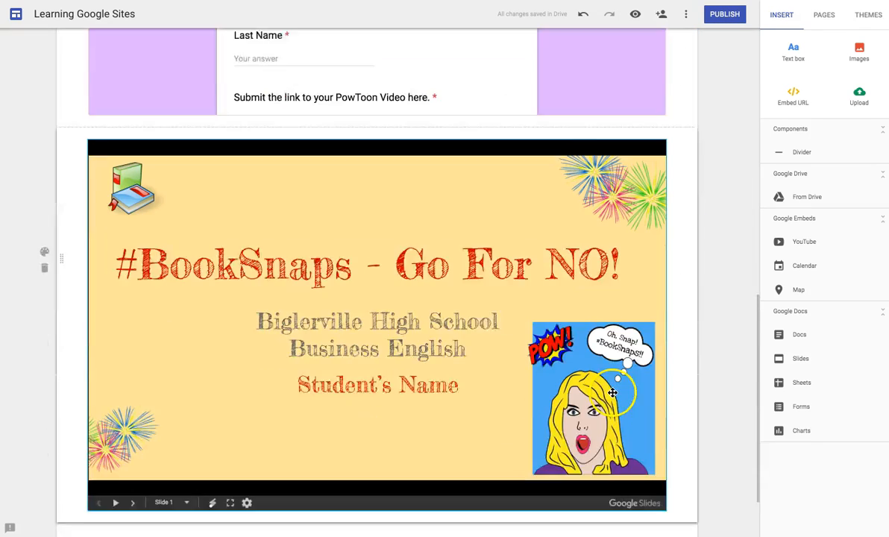
- Add a centred, title-style 'Vocabulary Quiz #9' text box just below the header
{"action": "scroll", "coordinate": [612, 393], "scroll_direction": "down", "scroll_amount": 1}
{"action": "left_click", "coordinate": [795, 51]}
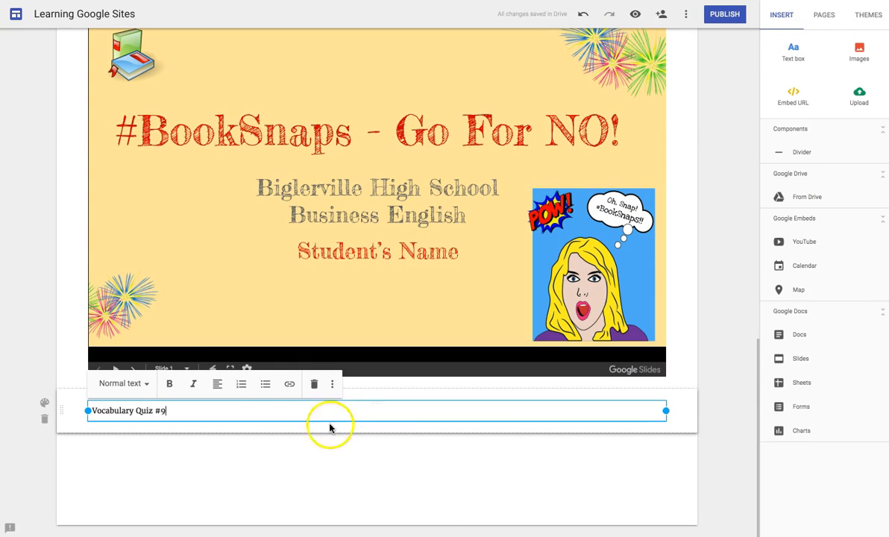
{"action": "left_click", "coordinate": [145, 384]}
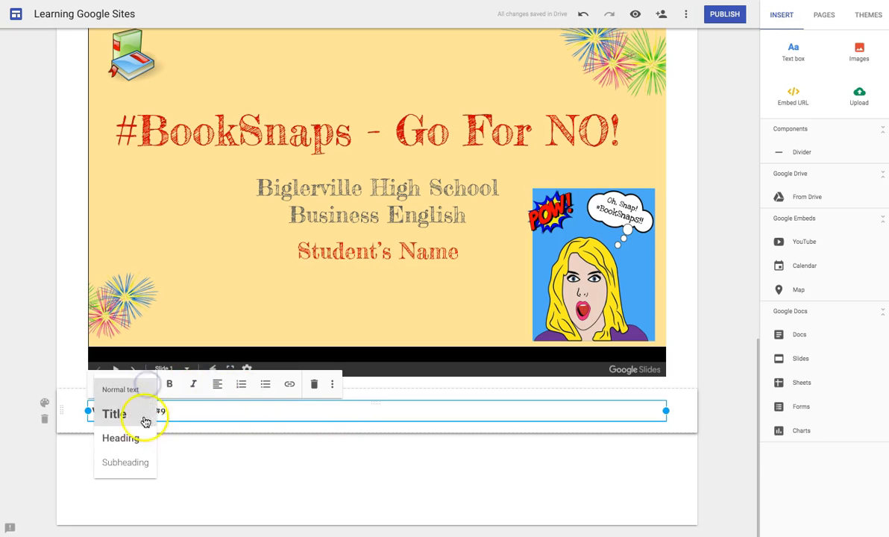
{"action": "left_click", "coordinate": [119, 439]}
{"action": "left_click_drag", "start_coordinate": [61, 411], "coordinate": [64, 135]}
{"action": "left_click", "coordinate": [129, 147]}
{"action": "left_click", "coordinate": [159, 119]}
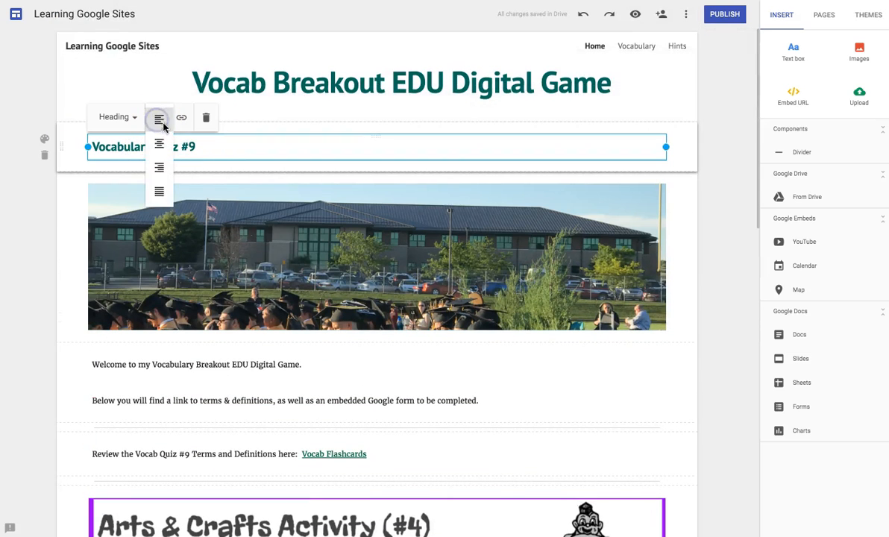
{"action": "left_click", "coordinate": [161, 144]}
{"action": "left_click", "coordinate": [131, 118]}
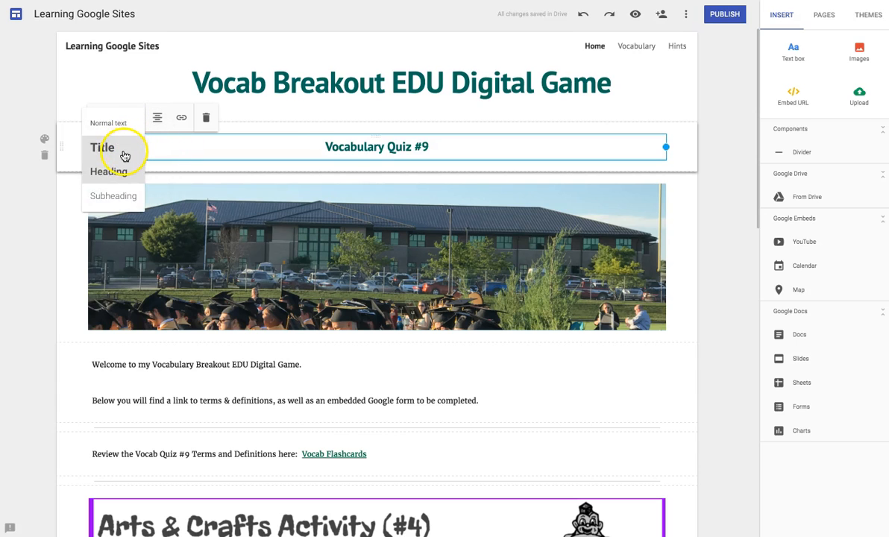
{"action": "left_click", "coordinate": [124, 155]}
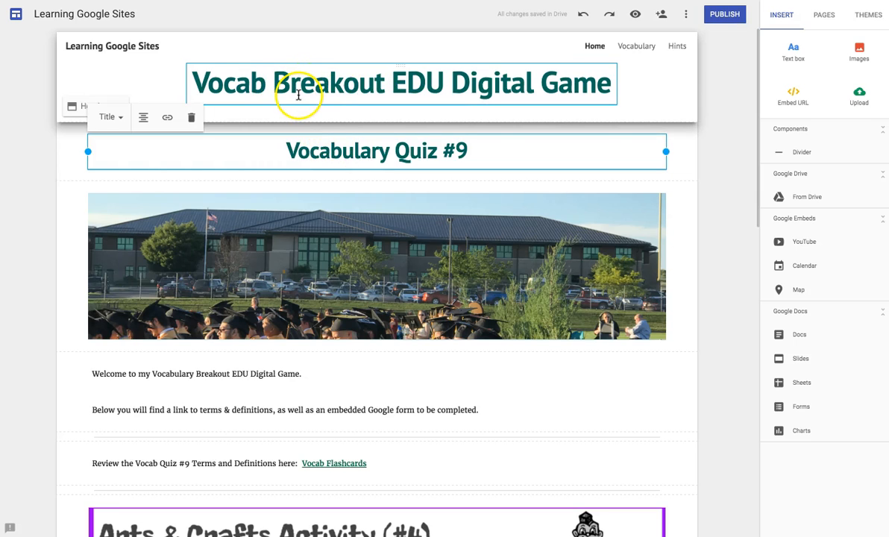
- Give the Vocabulary Quiz #9 section the teal Emphasis 2 background, then go to the Hints page
{"action": "left_click", "coordinate": [120, 118]}
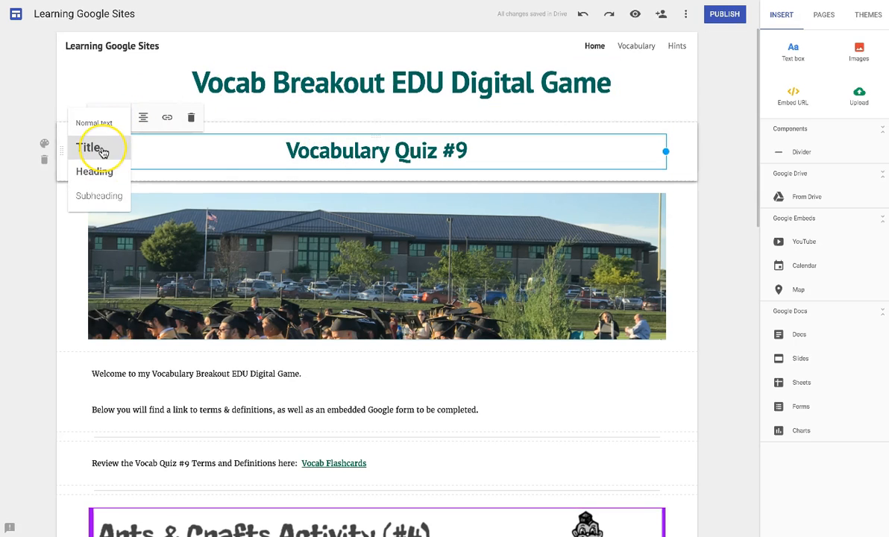
{"action": "left_click", "coordinate": [40, 192]}
{"action": "left_click", "coordinate": [156, 146]}
{"action": "left_click", "coordinate": [45, 145]}
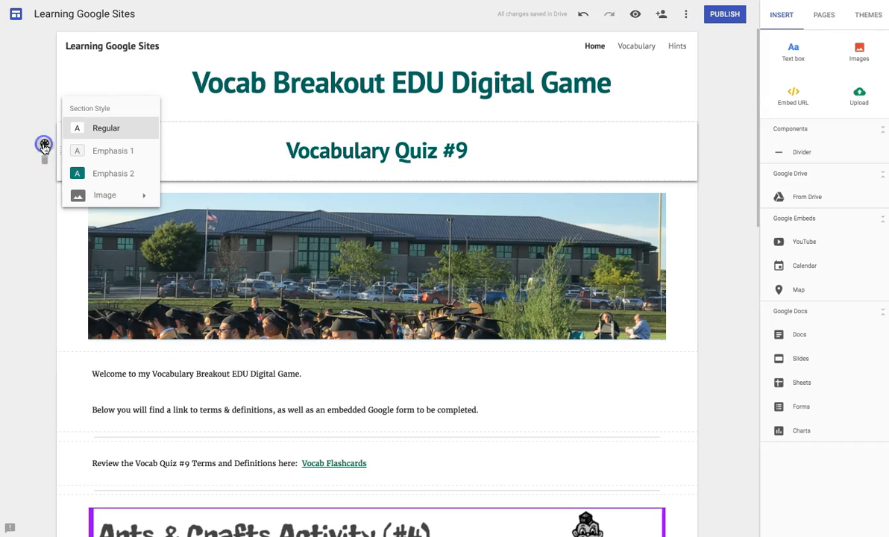
{"action": "left_click", "coordinate": [110, 175]}
{"action": "left_click", "coordinate": [203, 174]}
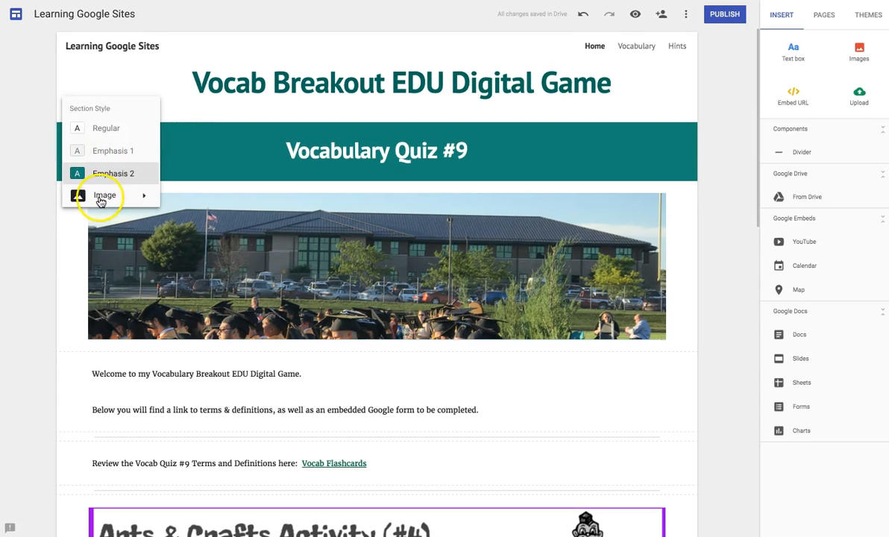
{"action": "left_click", "coordinate": [146, 199]}
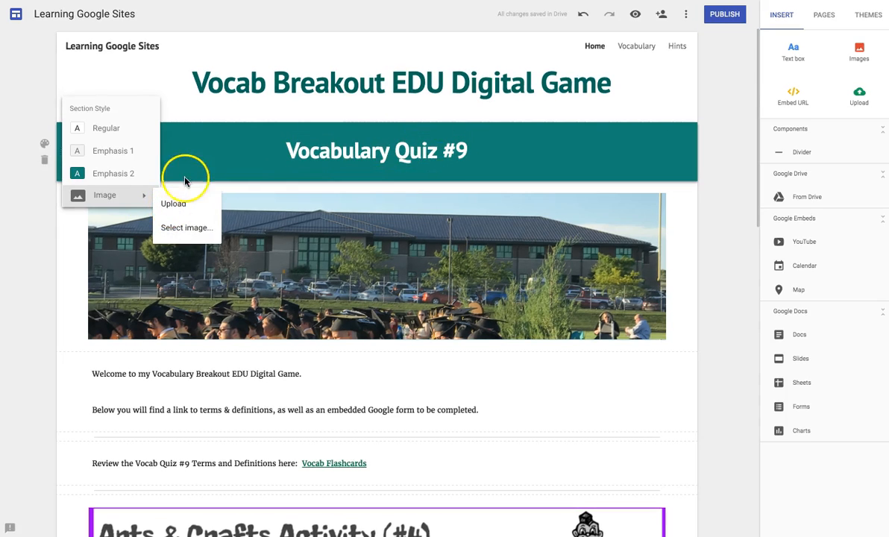
{"action": "left_click", "coordinate": [27, 171]}
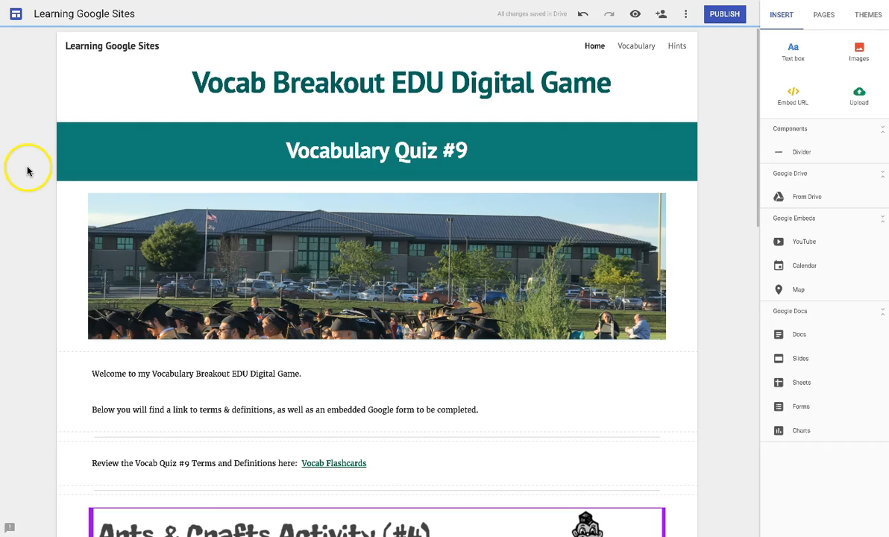
{"action": "left_click", "coordinate": [677, 47]}
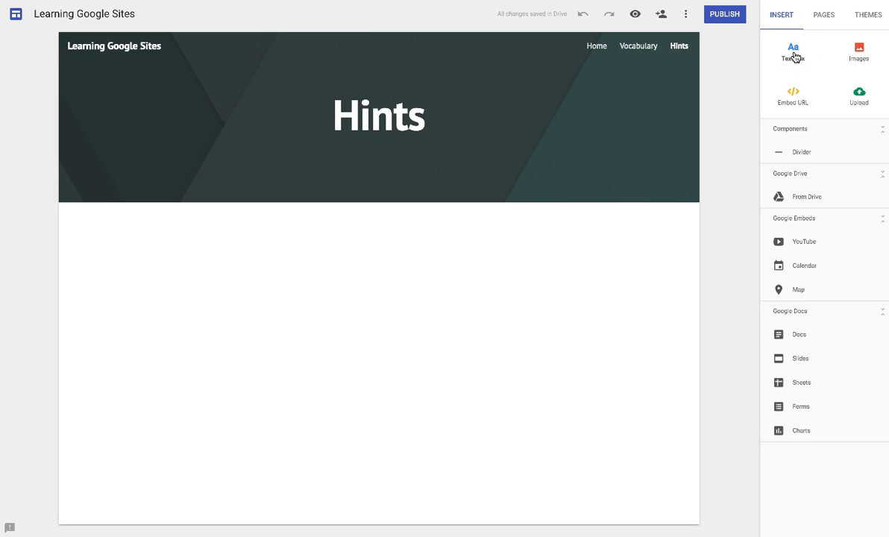
- Embed the story planning form Google Doc on the Hints page and check it in preview
{"action": "left_click", "coordinate": [780, 332]}
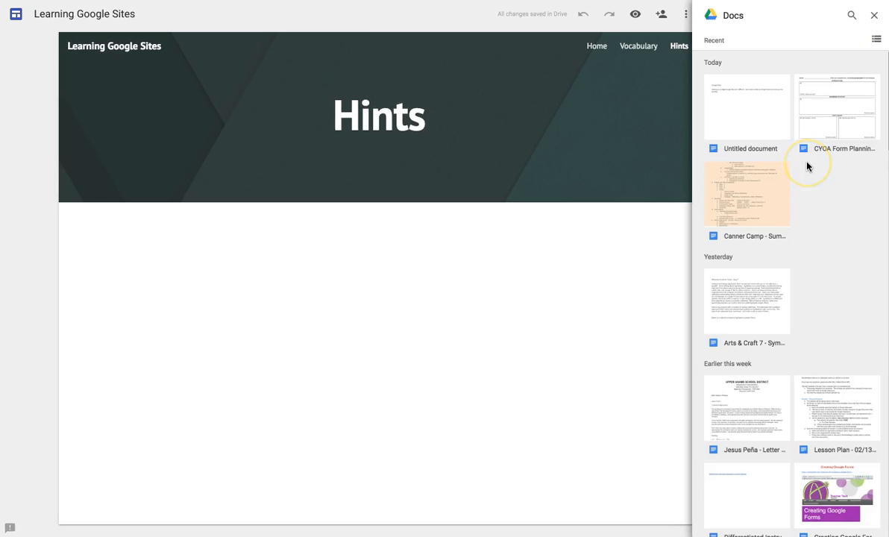
{"action": "left_click", "coordinate": [839, 117]}
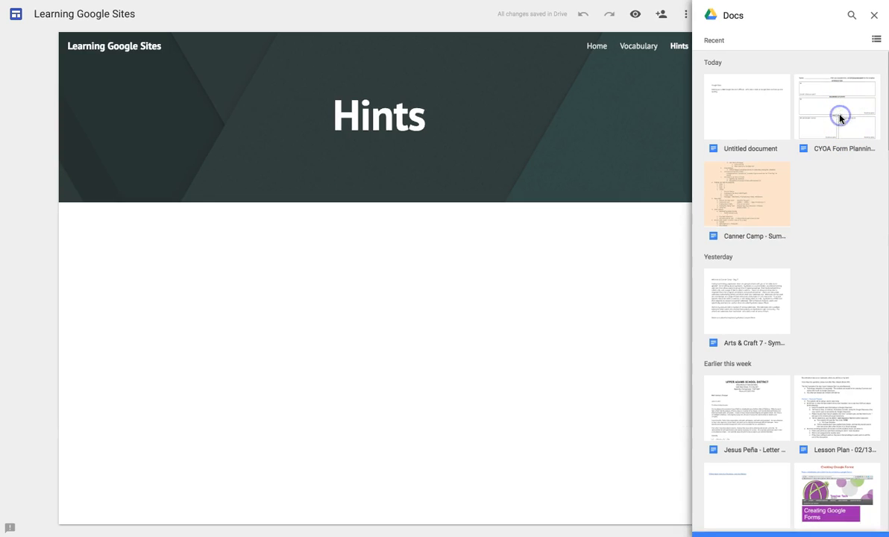
{"action": "left_click", "coordinate": [874, 16]}
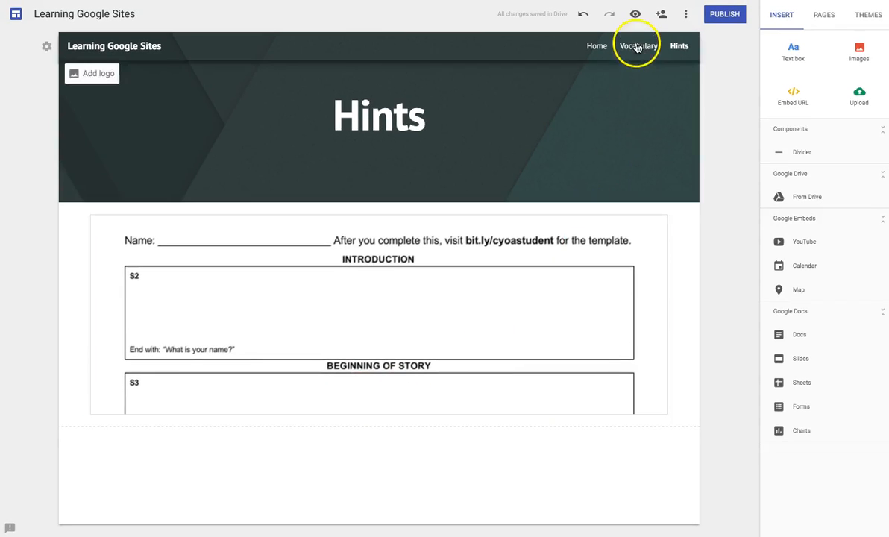
{"action": "left_click", "coordinate": [635, 15]}
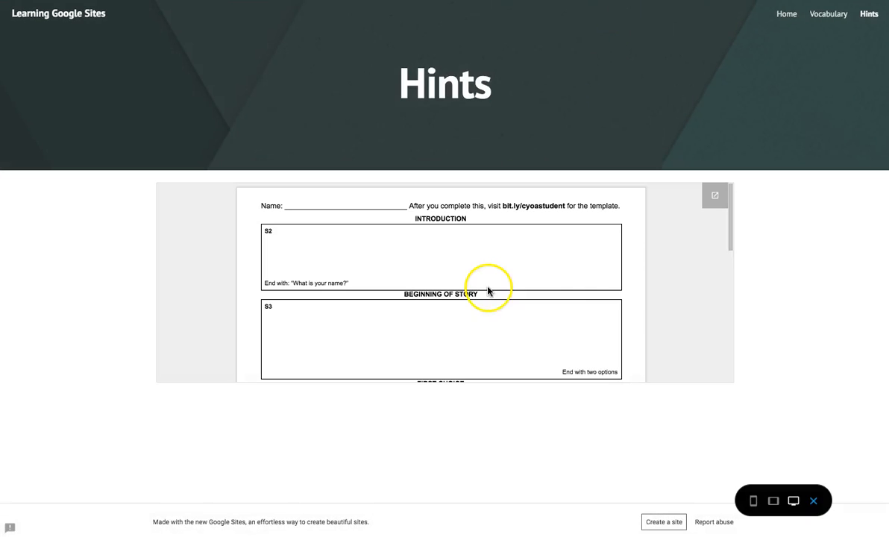
{"action": "scroll", "coordinate": [603, 316], "scroll_direction": "down", "scroll_amount": 10}
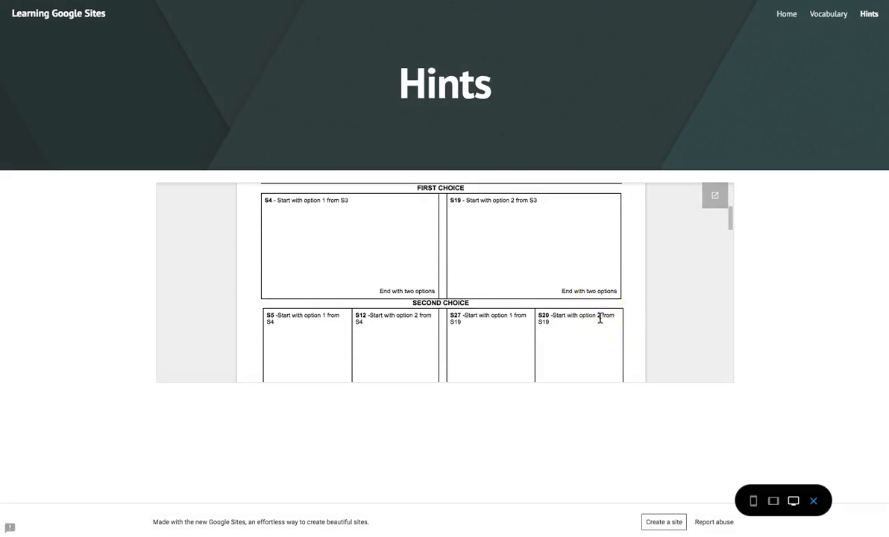
{"action": "scroll", "coordinate": [601, 319], "scroll_direction": "down", "scroll_amount": 5}
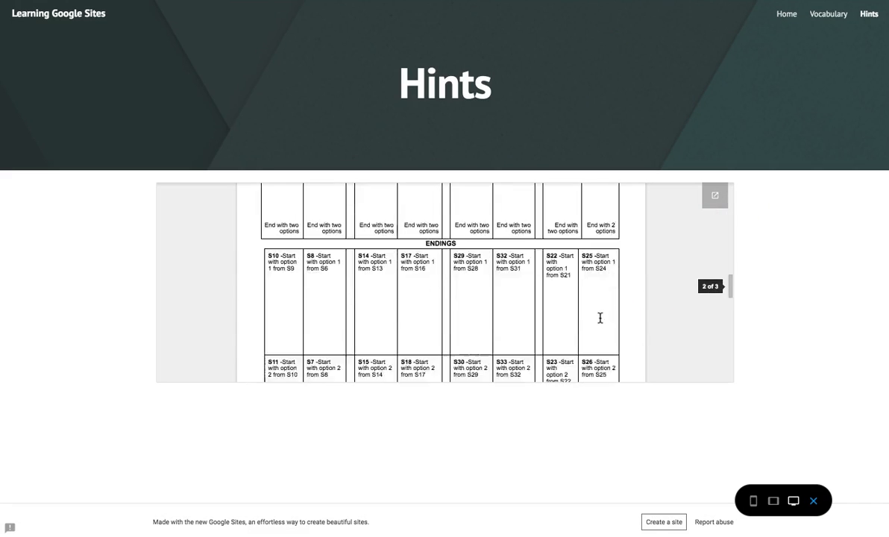
{"action": "scroll", "coordinate": [600, 318], "scroll_direction": "up", "scroll_amount": 15}
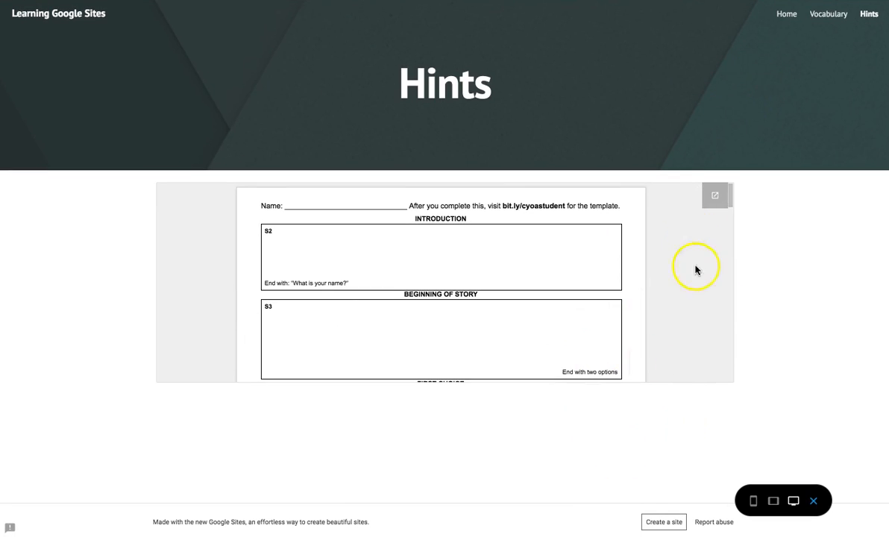
{"action": "left_click", "coordinate": [815, 502]}
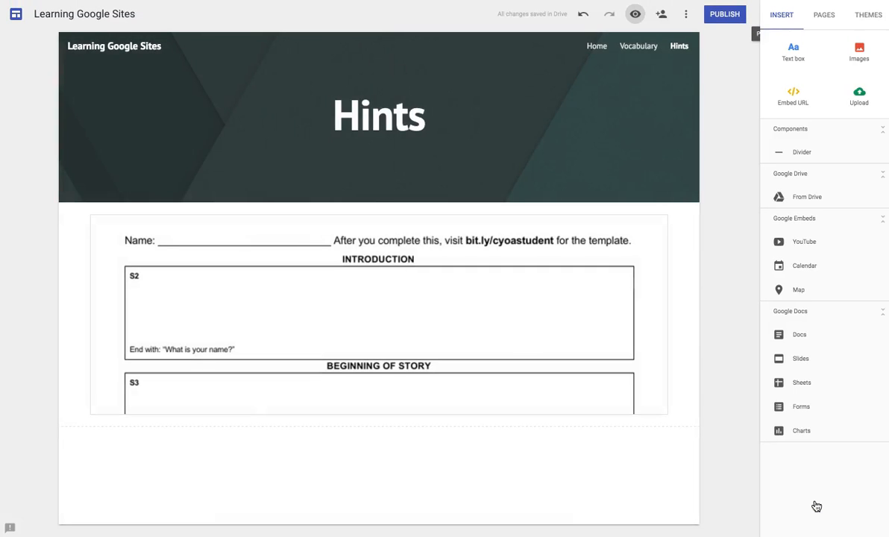
- Stretch the embedded story-planning Doc taller to reveal its First and Second Choice sections
{"action": "left_click", "coordinate": [470, 315]}
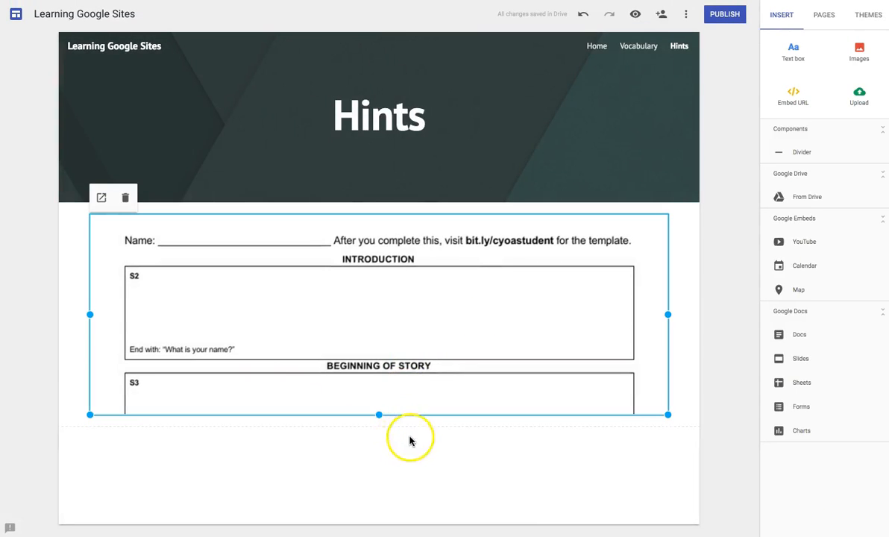
{"action": "left_click_drag", "start_coordinate": [379, 414], "coordinate": [376, 515]}
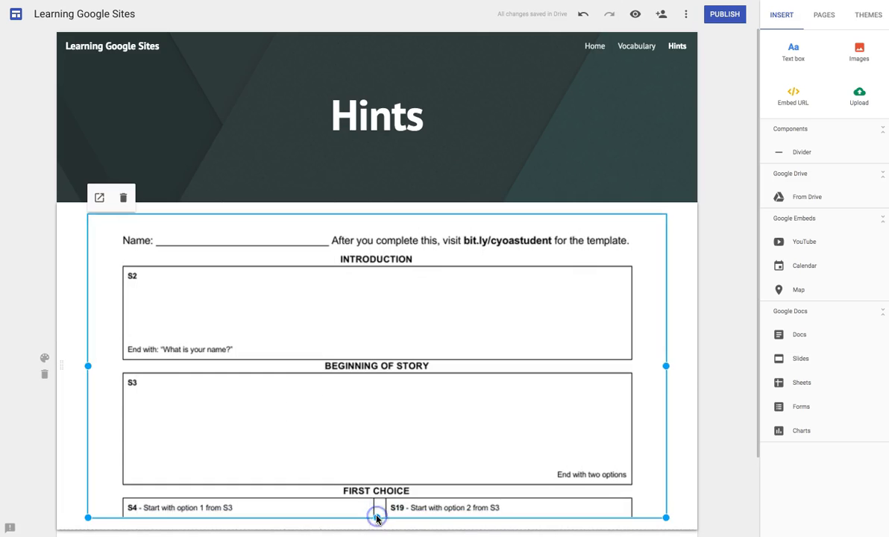
{"action": "scroll", "coordinate": [700, 367], "scroll_direction": "down", "scroll_amount": 2}
{"action": "left_click_drag", "start_coordinate": [377, 420], "coordinate": [377, 534]}
{"action": "scroll", "coordinate": [694, 411], "scroll_direction": "down", "scroll_amount": 2}
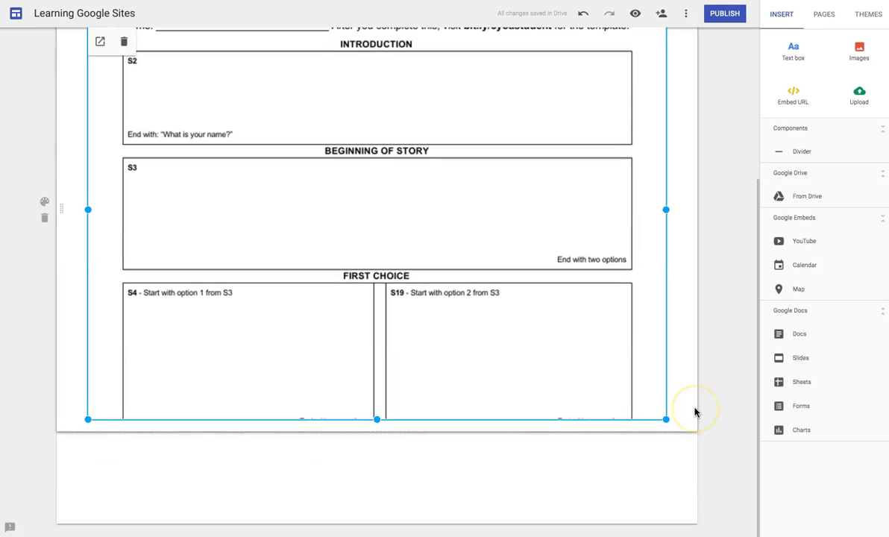
{"action": "left_click_drag", "start_coordinate": [377, 420], "coordinate": [377, 527]}
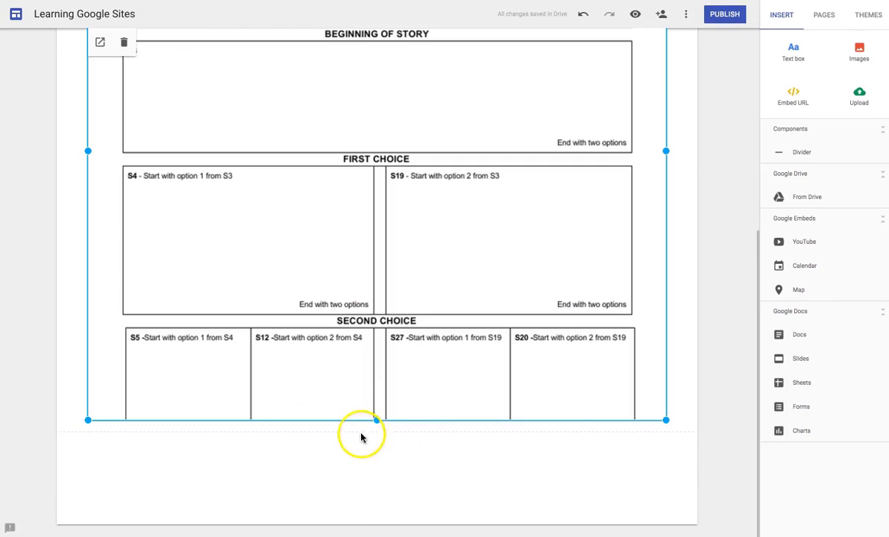
{"action": "left_click_drag", "start_coordinate": [377, 421], "coordinate": [366, 536]}
{"action": "left_click", "coordinate": [703, 446]}
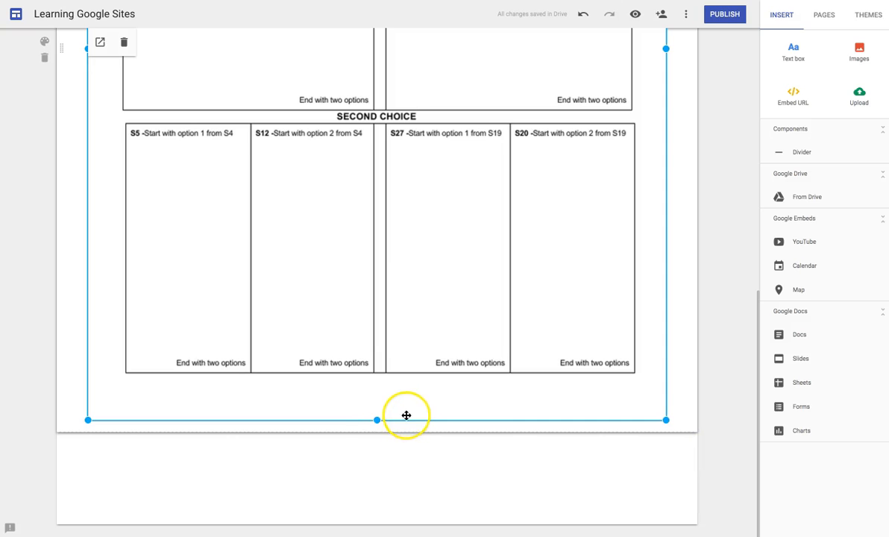
{"action": "left_click_drag", "start_coordinate": [377, 422], "coordinate": [376, 438]}
{"action": "scroll", "coordinate": [740, 217], "scroll_direction": "up", "scroll_amount": 7}
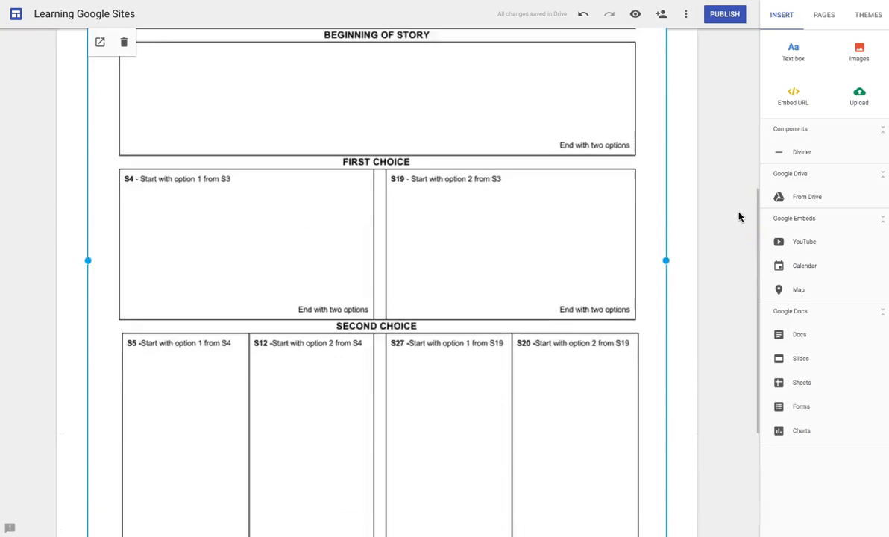
{"action": "left_click", "coordinate": [740, 216]}
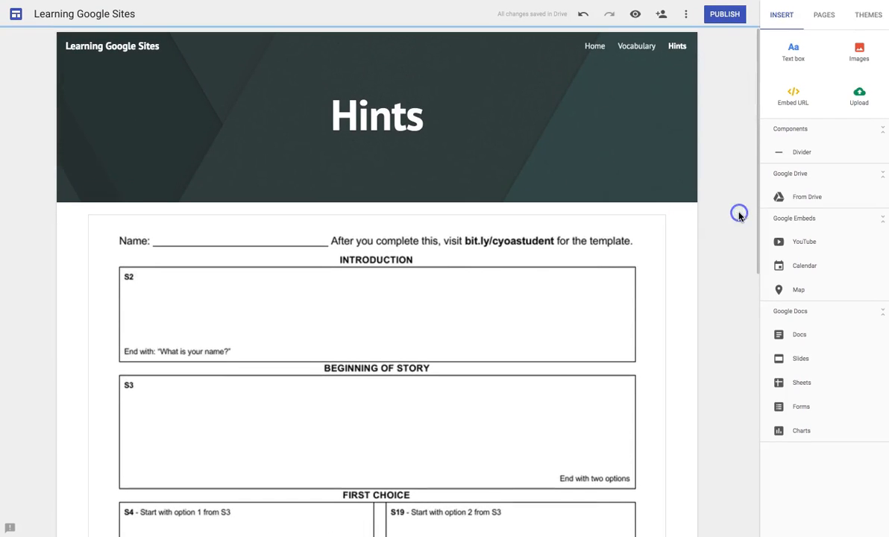
{"action": "left_click", "coordinate": [646, 47]}
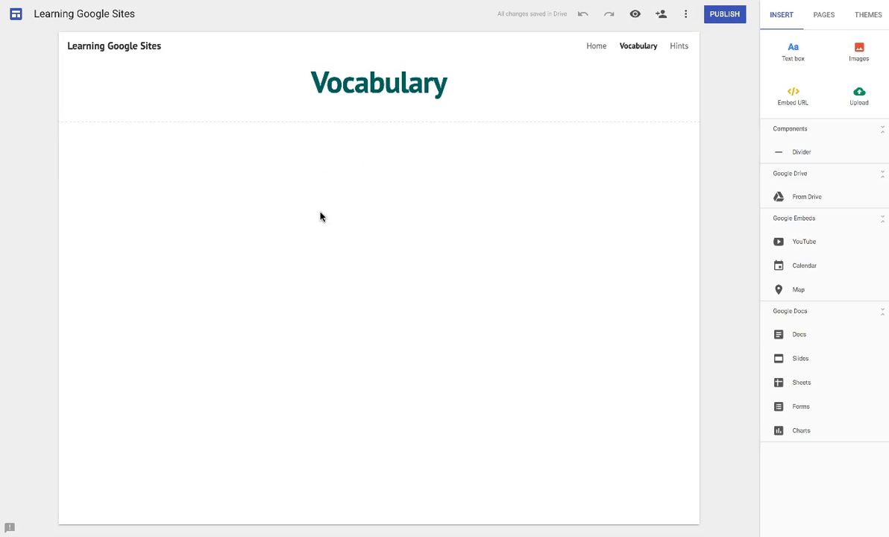
{"action": "left_click", "coordinate": [590, 49]}
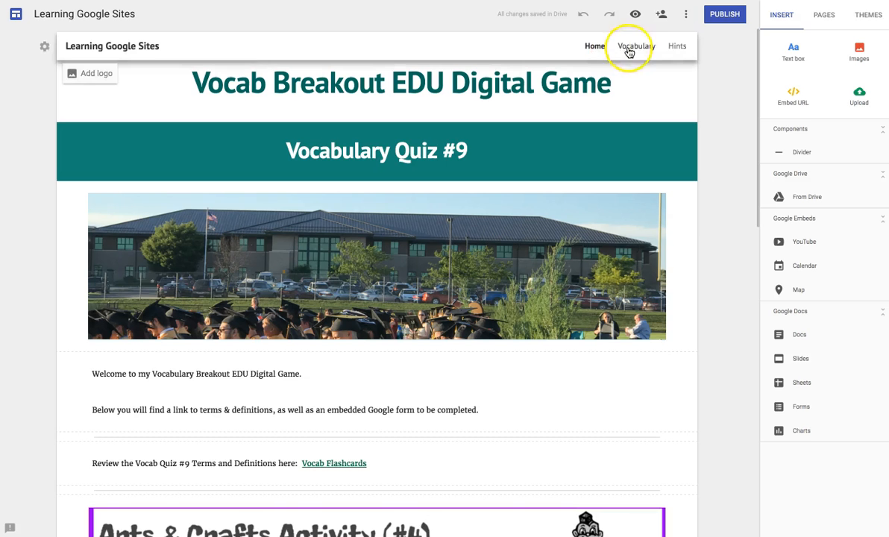
{"action": "left_click", "coordinate": [636, 16]}
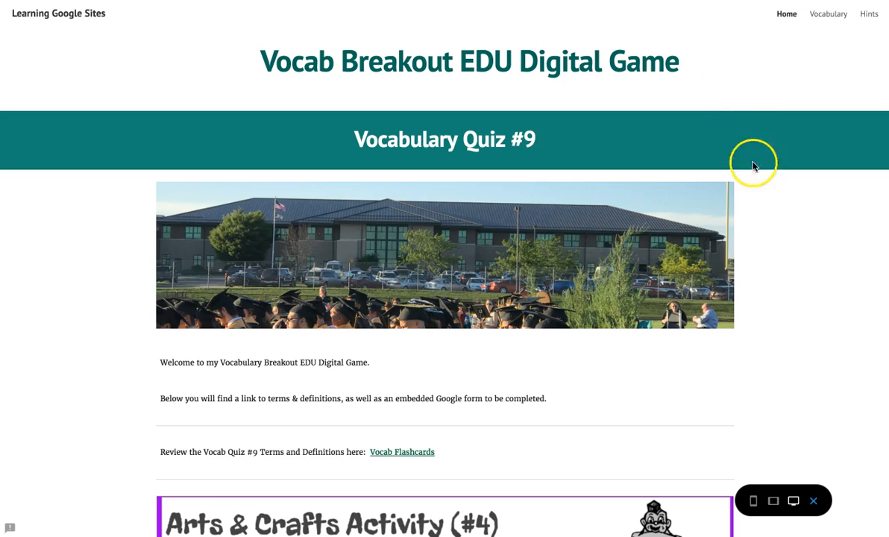
{"action": "scroll", "coordinate": [744, 273], "scroll_direction": "down", "scroll_amount": 1}
{"action": "scroll", "coordinate": [744, 273], "scroll_direction": "down", "scroll_amount": 4}
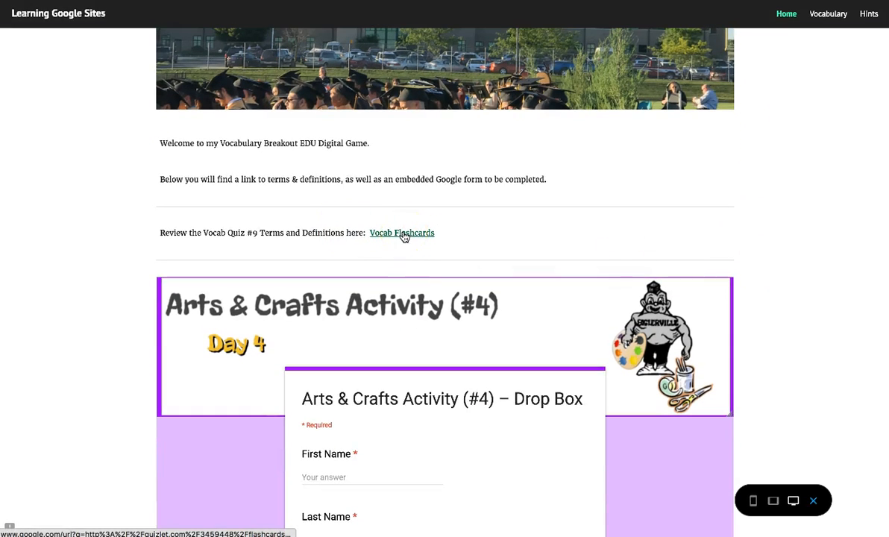
{"action": "scroll", "coordinate": [87, 242], "scroll_direction": "down", "scroll_amount": 7}
{"action": "scroll", "coordinate": [95, 288], "scroll_direction": "up", "scroll_amount": 4}
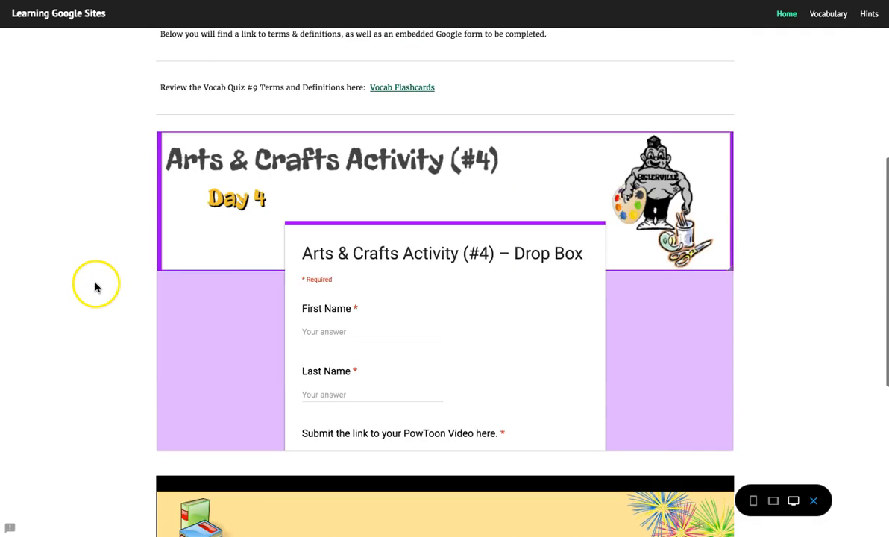
{"action": "scroll", "coordinate": [327, 284], "scroll_direction": "down", "scroll_amount": 5}
{"action": "scroll", "coordinate": [327, 284], "scroll_direction": "up", "scroll_amount": 3}
{"action": "scroll", "coordinate": [326, 283], "scroll_direction": "up", "scroll_amount": 1}
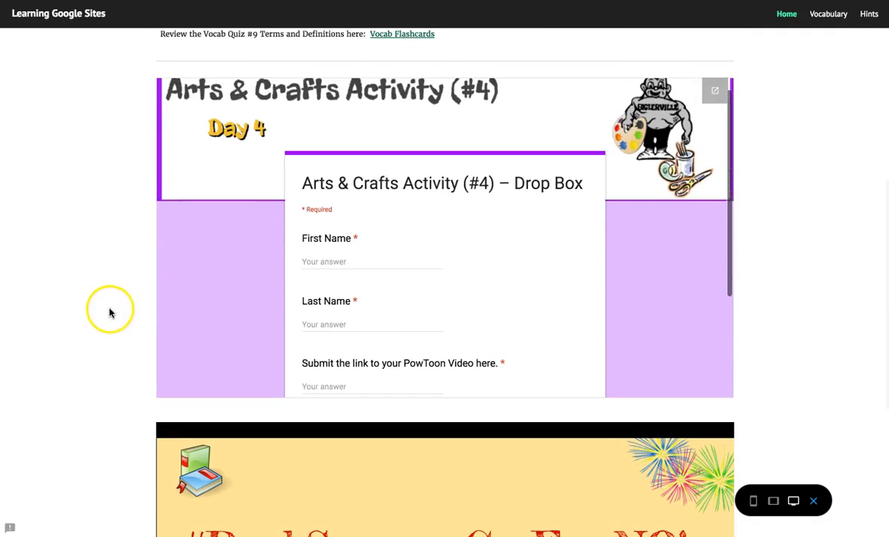
{"action": "scroll", "coordinate": [109, 312], "scroll_direction": "down", "scroll_amount": 6}
{"action": "left_click", "coordinate": [201, 506]}
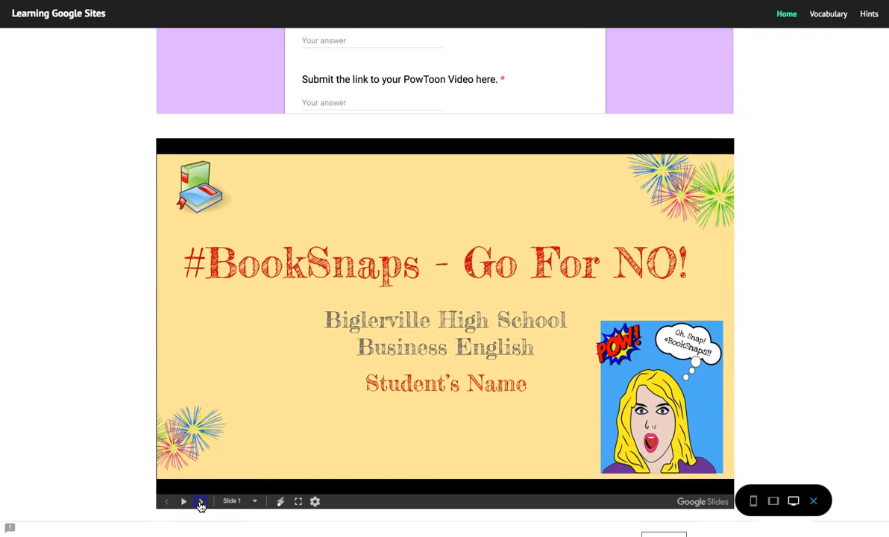
{"action": "left_click", "coordinate": [201, 507]}
{"action": "scroll", "coordinate": [108, 408], "scroll_direction": "up", "scroll_amount": 3}
{"action": "scroll", "coordinate": [108, 408], "scroll_direction": "up", "scroll_amount": 15}
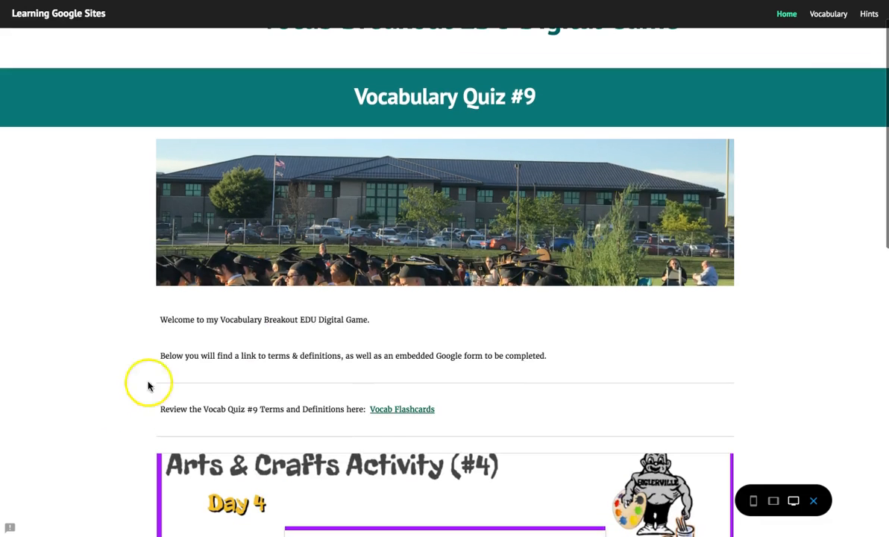
{"action": "left_click", "coordinate": [826, 15]}
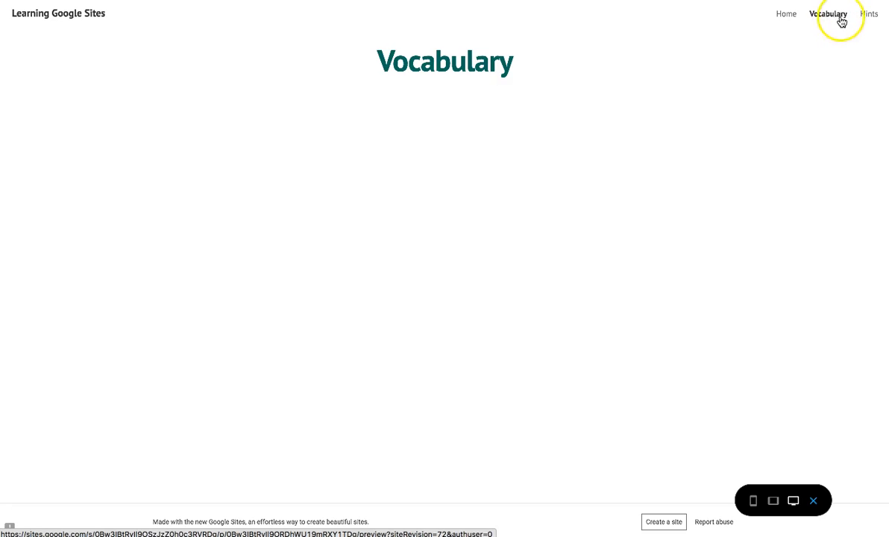
{"action": "left_click", "coordinate": [870, 14]}
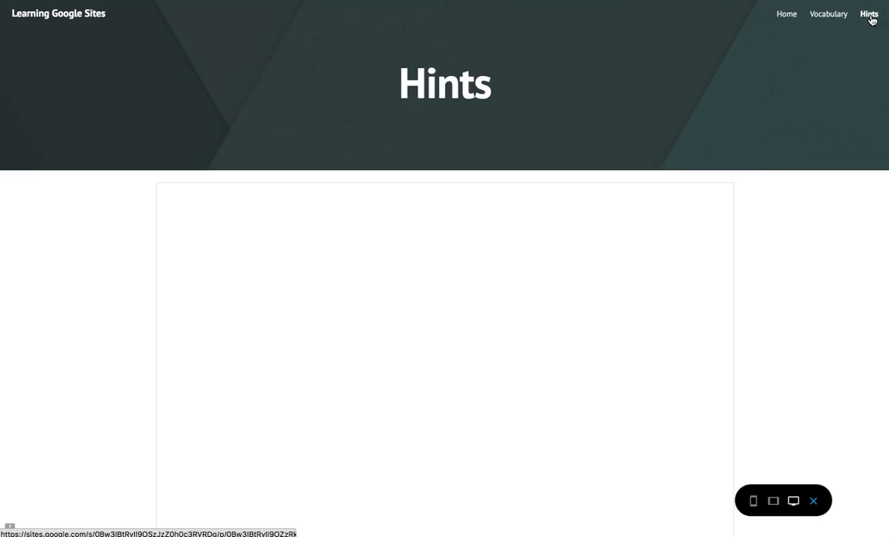
{"action": "left_click", "coordinate": [823, 193]}
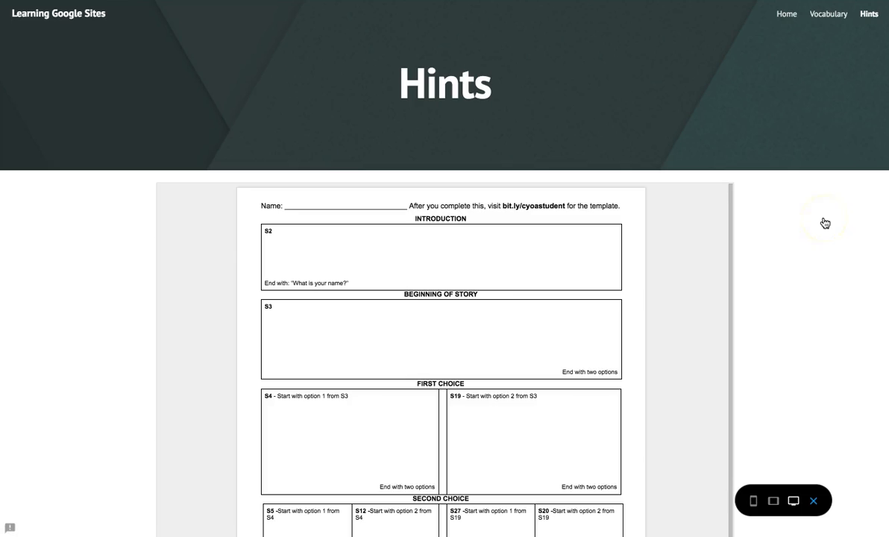
{"action": "scroll", "coordinate": [825, 223], "scroll_direction": "down", "scroll_amount": 1}
{"action": "scroll", "coordinate": [825, 223], "scroll_direction": "down", "scroll_amount": 3}
{"action": "scroll", "coordinate": [681, 279], "scroll_direction": "up", "scroll_amount": 2}
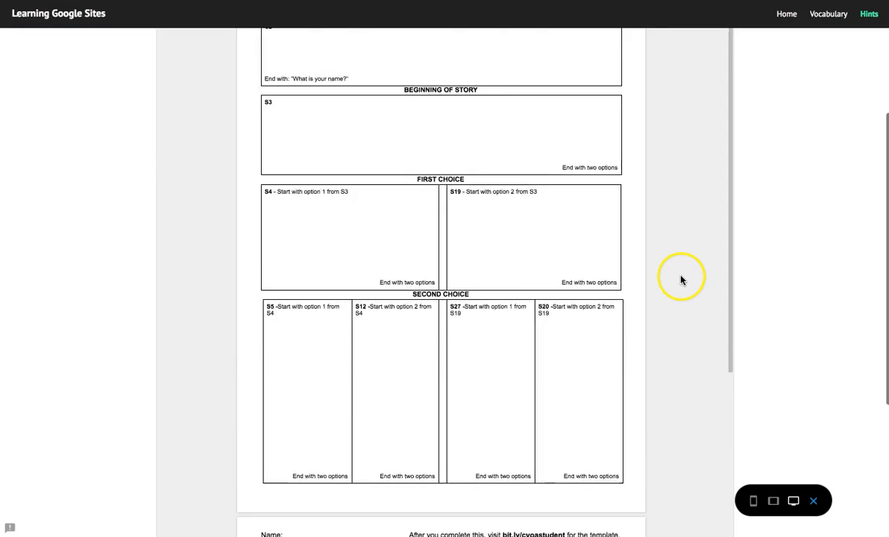
{"action": "scroll", "coordinate": [794, 264], "scroll_direction": "down", "scroll_amount": 3}
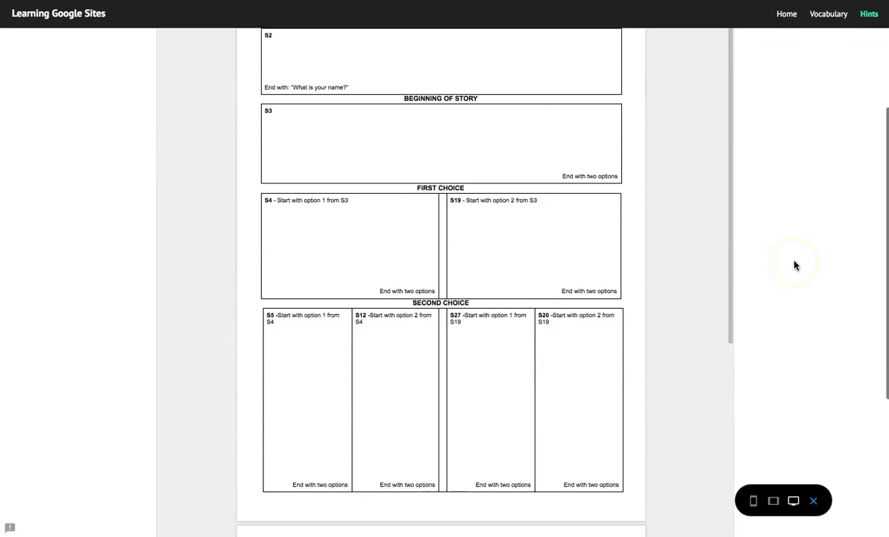
{"action": "scroll", "coordinate": [625, 338], "scroll_direction": "down", "scroll_amount": 10}
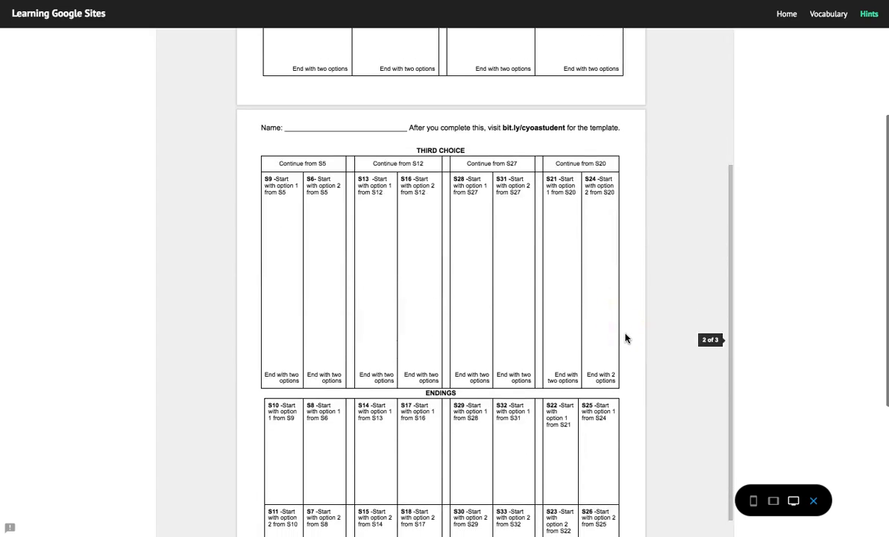
{"action": "scroll", "coordinate": [625, 338], "scroll_direction": "down", "scroll_amount": 10}
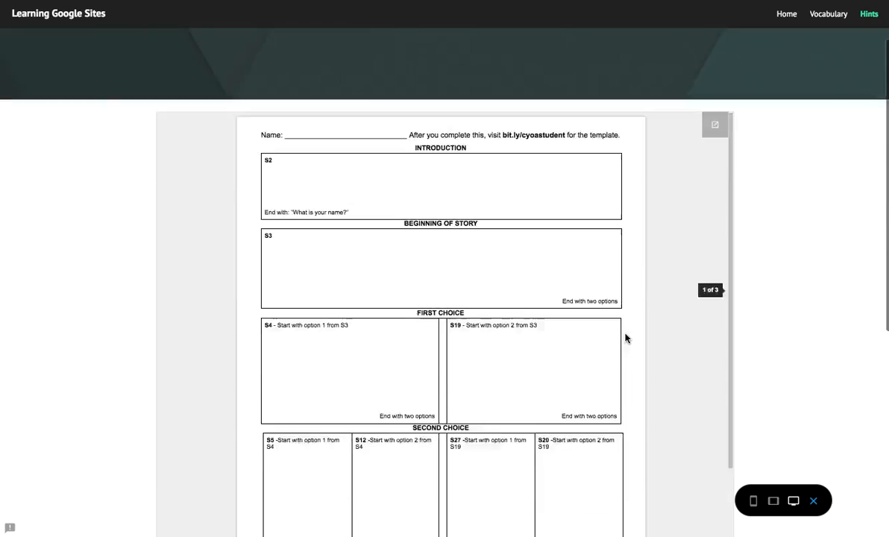
{"action": "scroll", "coordinate": [625, 338], "scroll_direction": "up", "scroll_amount": 2}
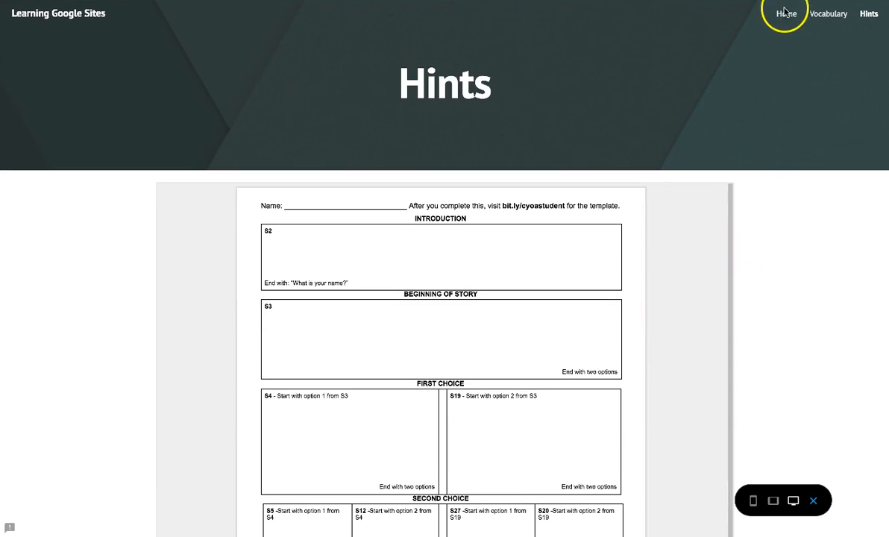
{"action": "left_click", "coordinate": [814, 501]}
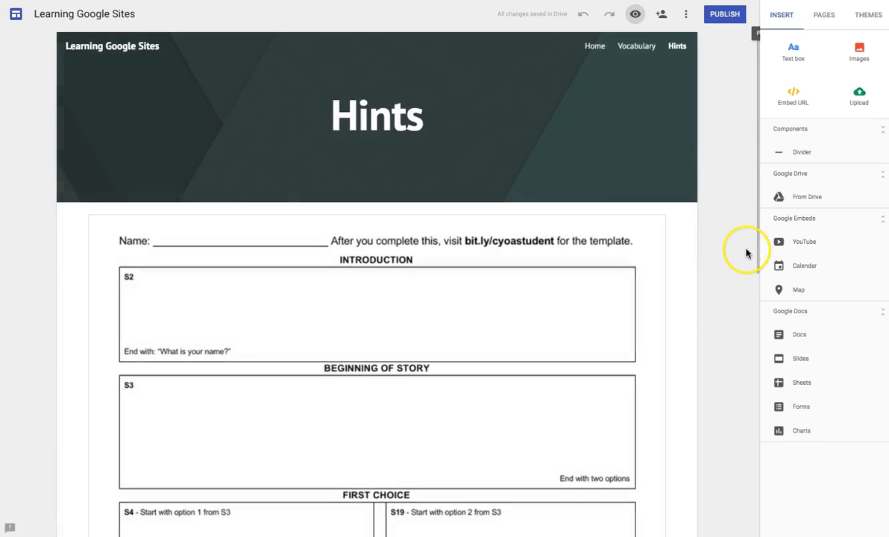
- Publish the site at the address vq9breakoutedugame, viewable by anyone in the organisation
{"action": "left_click", "coordinate": [687, 16]}
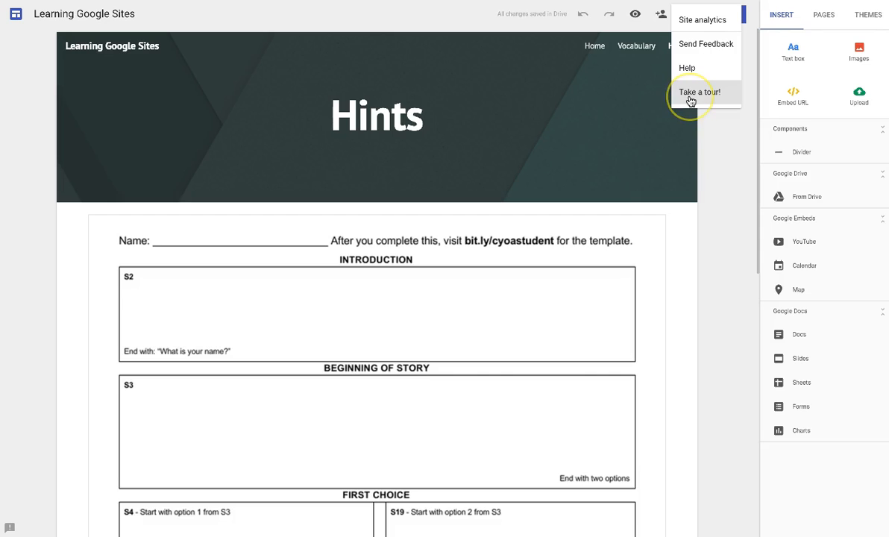
{"action": "left_click", "coordinate": [709, 128]}
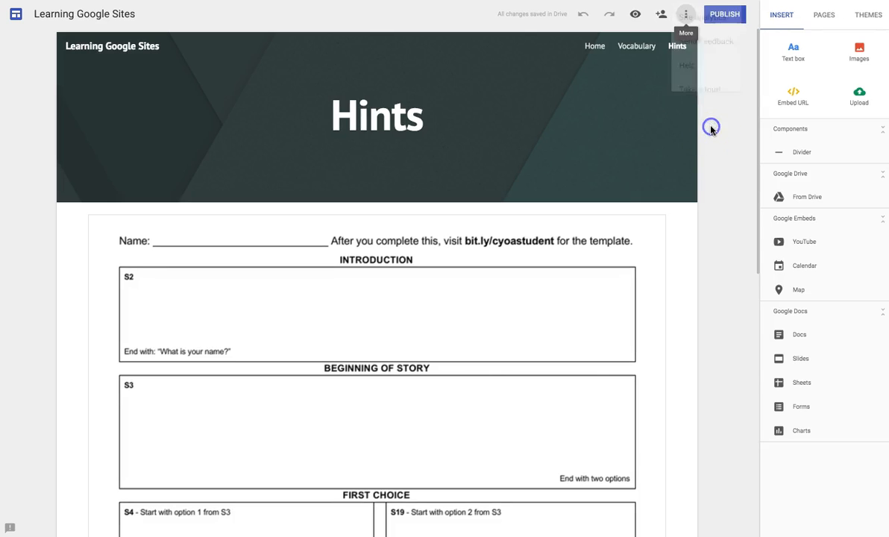
{"action": "left_click", "coordinate": [728, 19]}
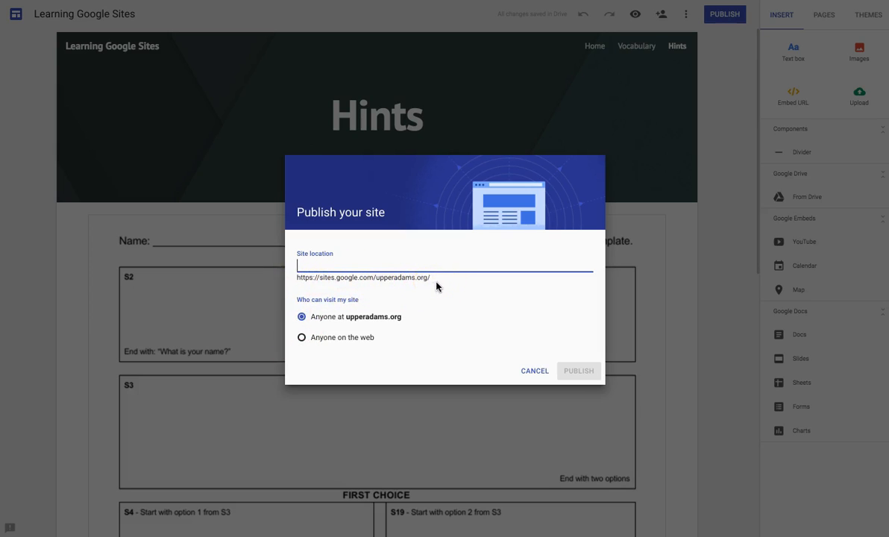
{"action": "type", "text": "vq9breakoutedu"}
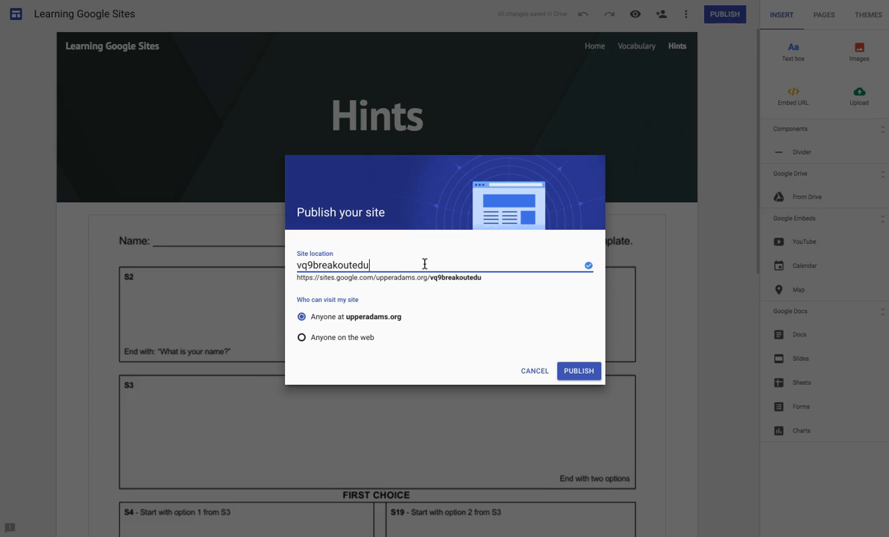
{"action": "type", "text": "game"}
{"action": "left_click", "coordinate": [581, 371]}
{"action": "left_click", "coordinate": [582, 377]}
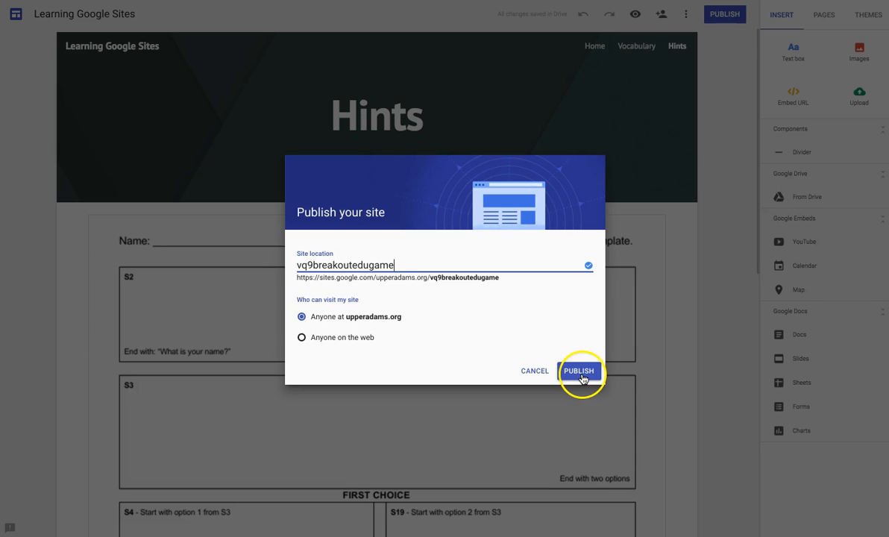